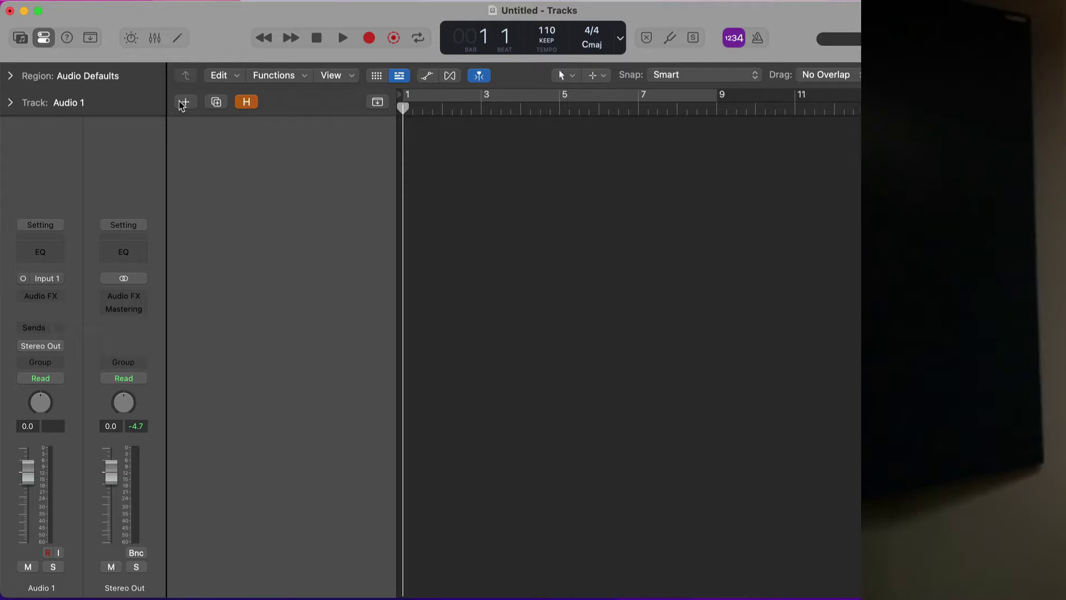
Step: Create one new Session Player track with the Drummer type
left_click(182, 103)
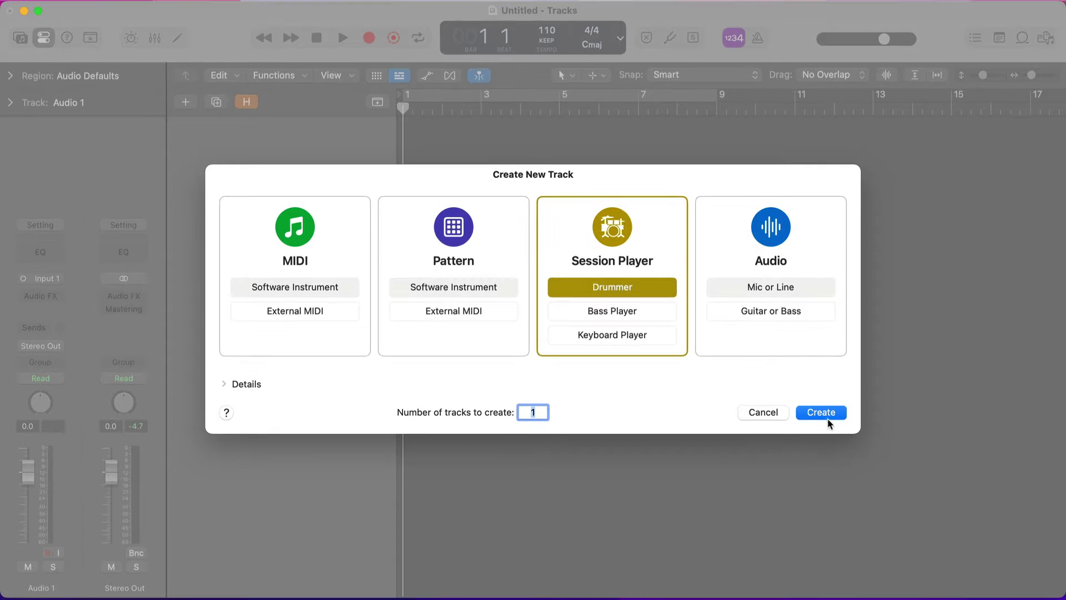
left_click(977, 520)
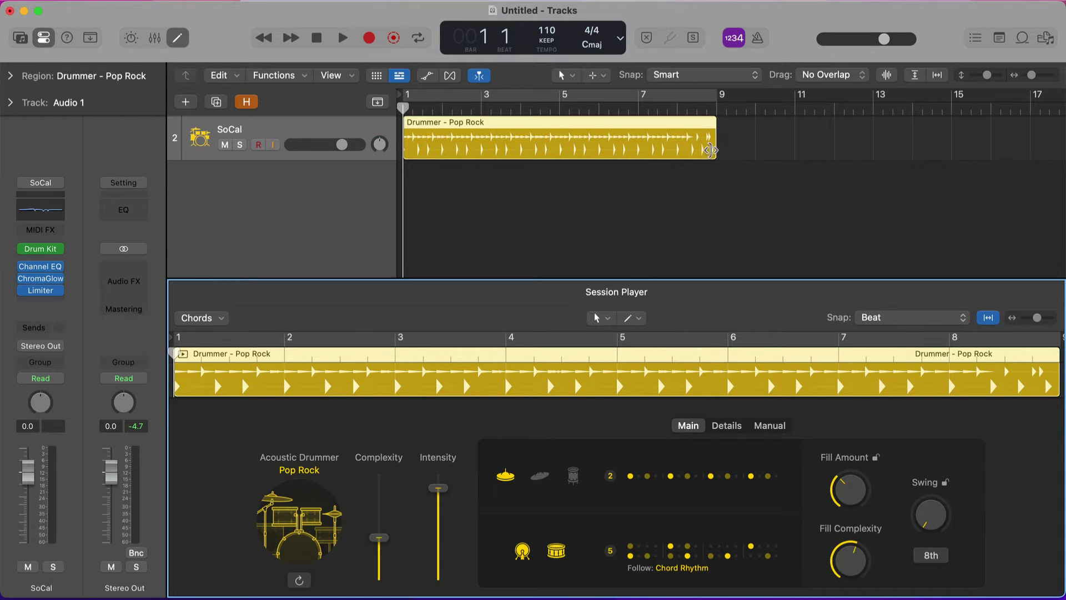
Step: Add two more drummer regions on the SoCal track, starting at bars 9 and 17
left_click_drag(714, 151, 714, 123)
left_click(728, 144)
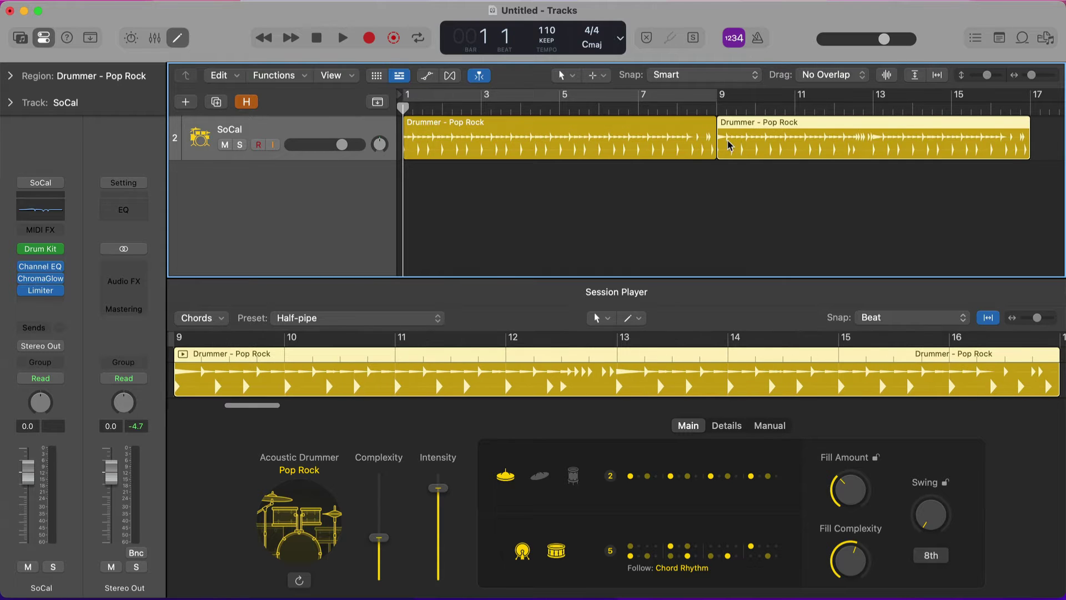
scroll(728, 145, "right", 3)
left_click(876, 140)
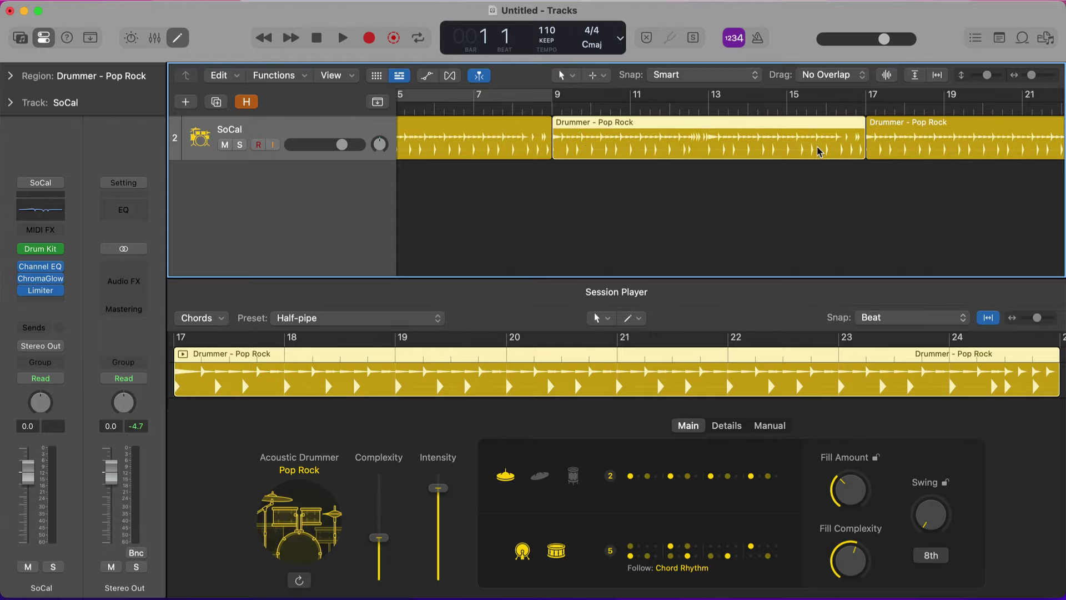
Step: Turn off the kick and snare for the drummer region at bar 9 only
left_click(587, 147)
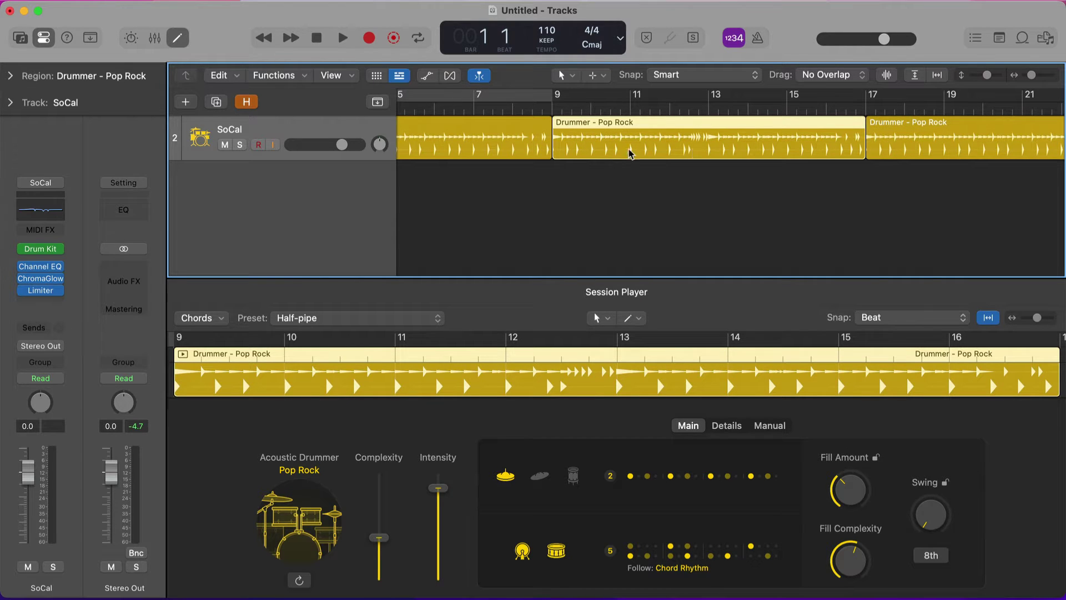
left_click(900, 142)
left_click(827, 141)
left_click(522, 551)
left_click(556, 551)
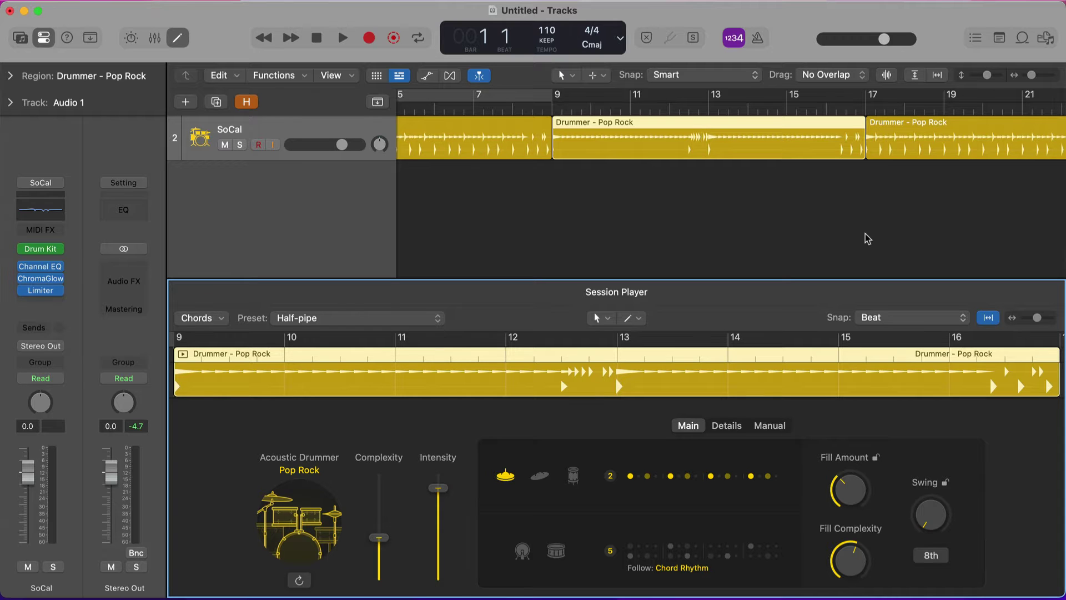
Step: Select the regions at bars 9 and 17 together and toggle their kick and snare on and off again
left_click_drag(841, 225, 925, 133)
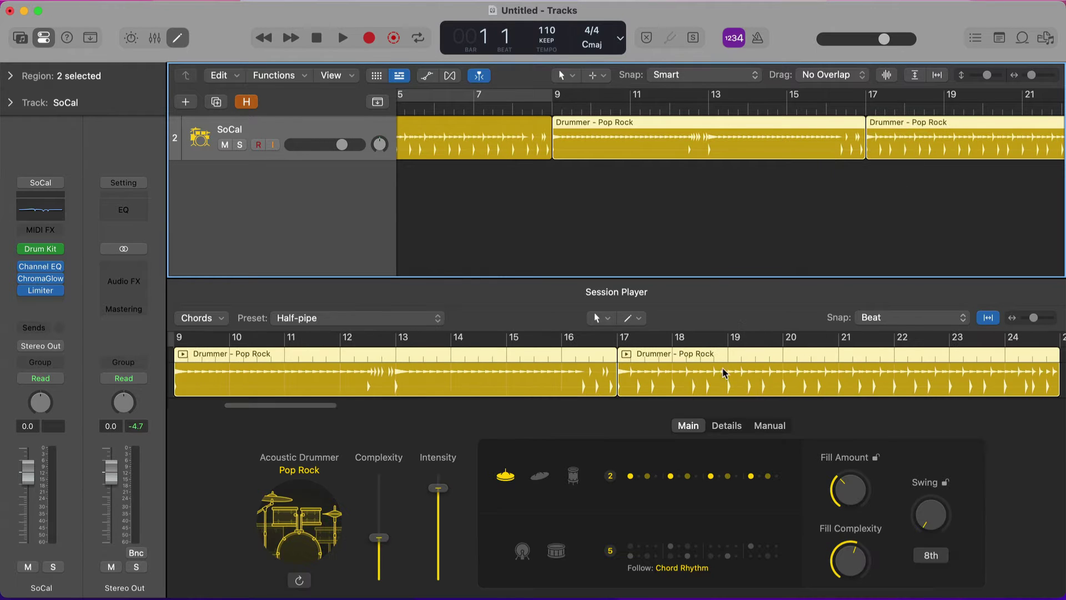
left_click(524, 551)
left_click(556, 552)
left_click(523, 552)
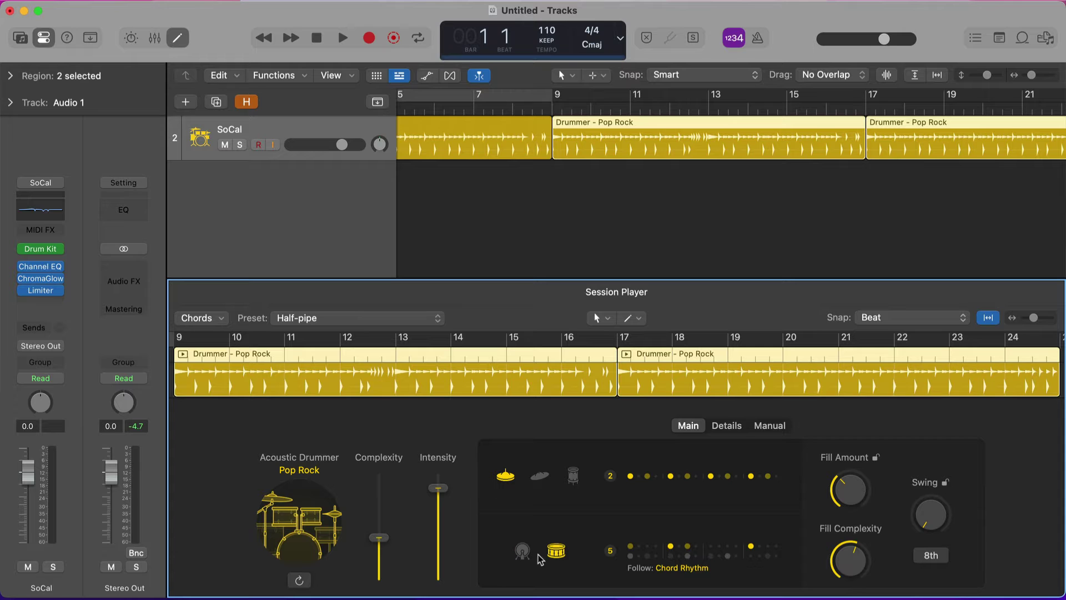
left_click(556, 550)
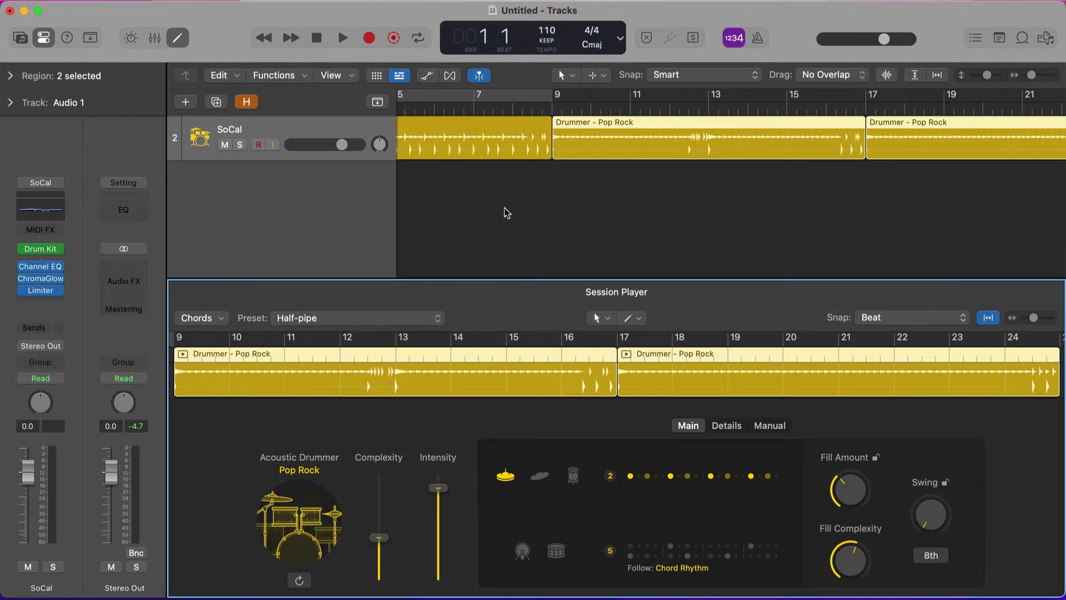
Step: Select all regions on the SoCal track, toggle their kick and snare on and off again, and clear the selection
left_click(345, 177)
left_click(305, 132)
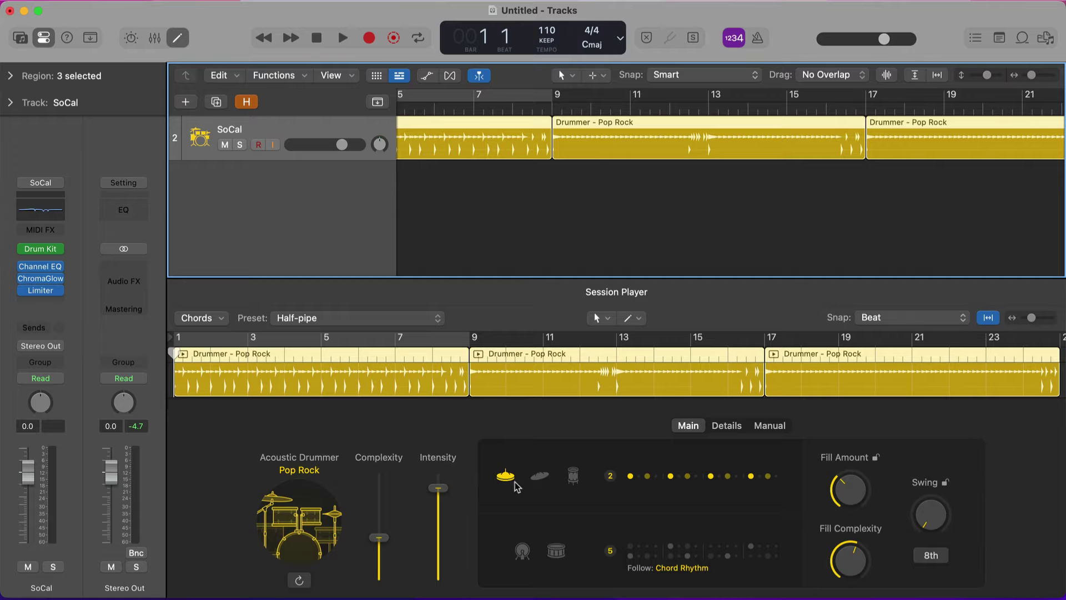
left_click(523, 552)
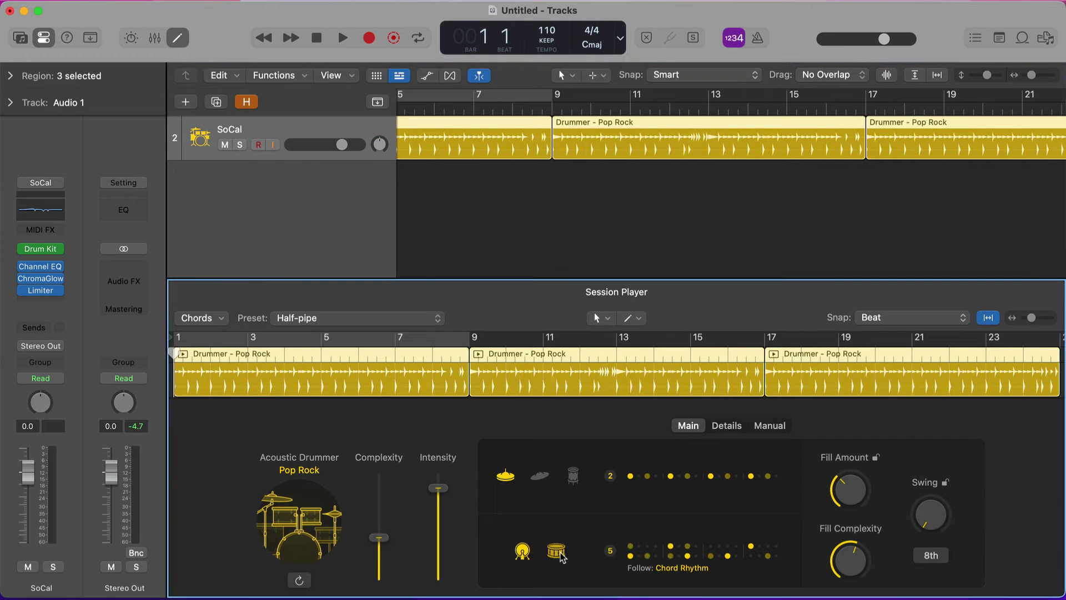
left_click(523, 552)
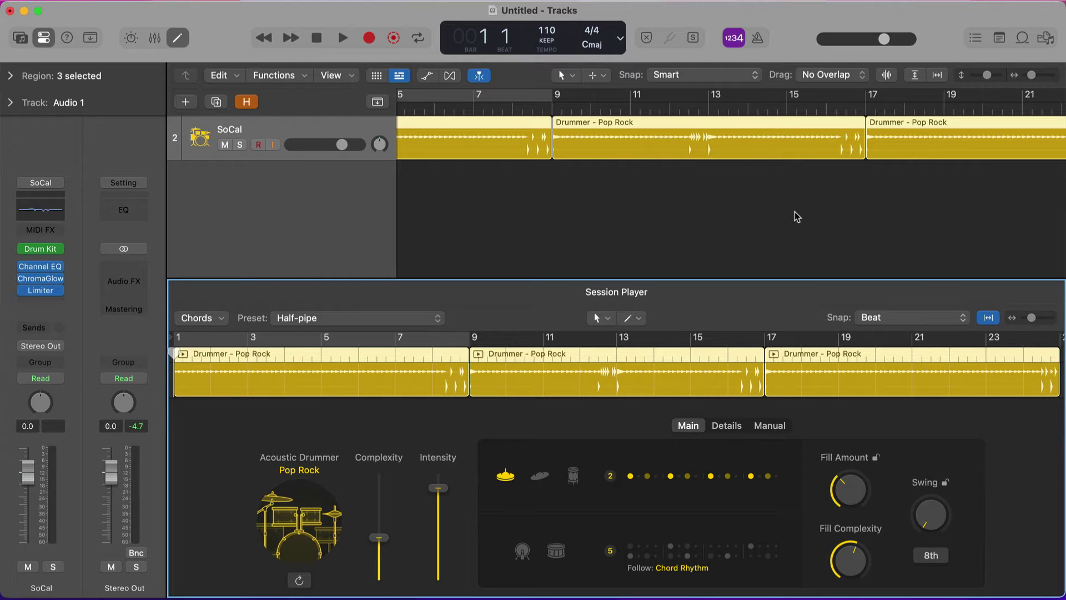
left_click(734, 181)
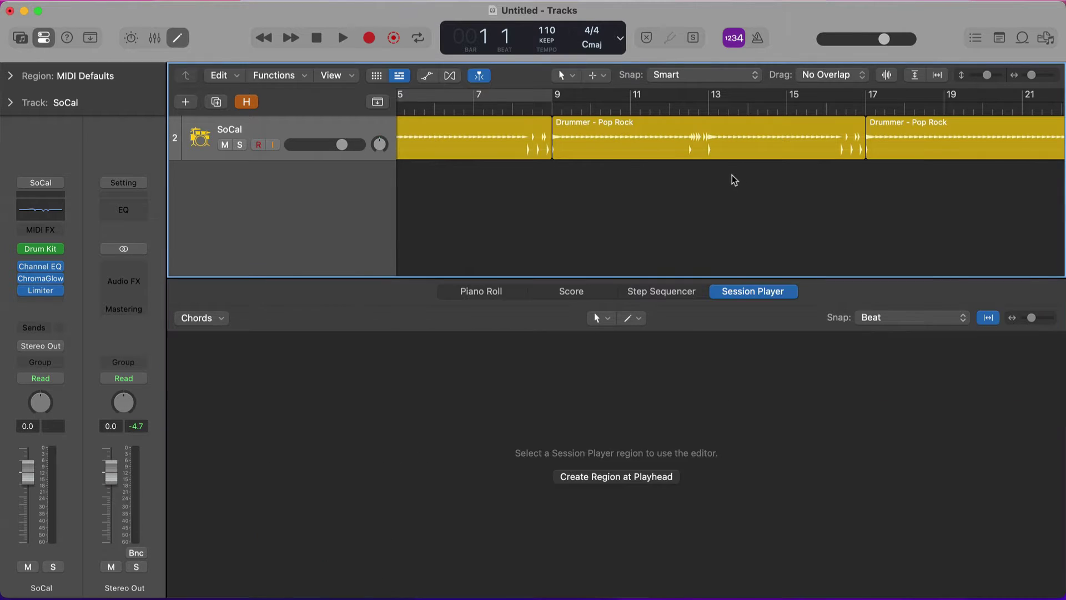
Step: Delete the drummer regions at bars 9 and 17, and select the first region
left_click(738, 135)
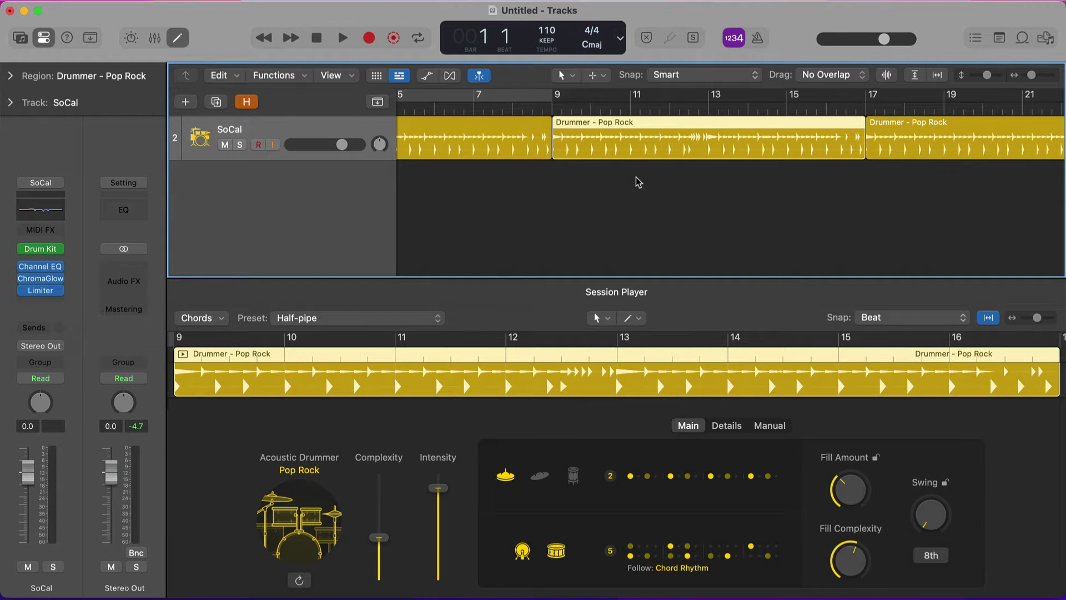
left_click_drag(728, 179, 928, 160)
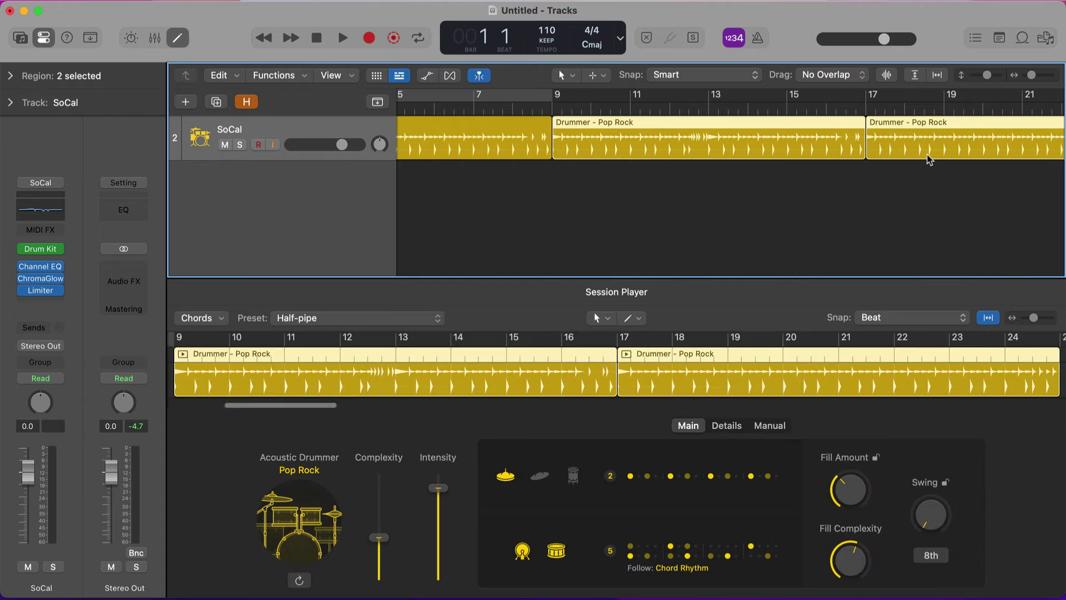
key("Delete")
scroll(665, 139, "left", 5)
left_click(665, 139)
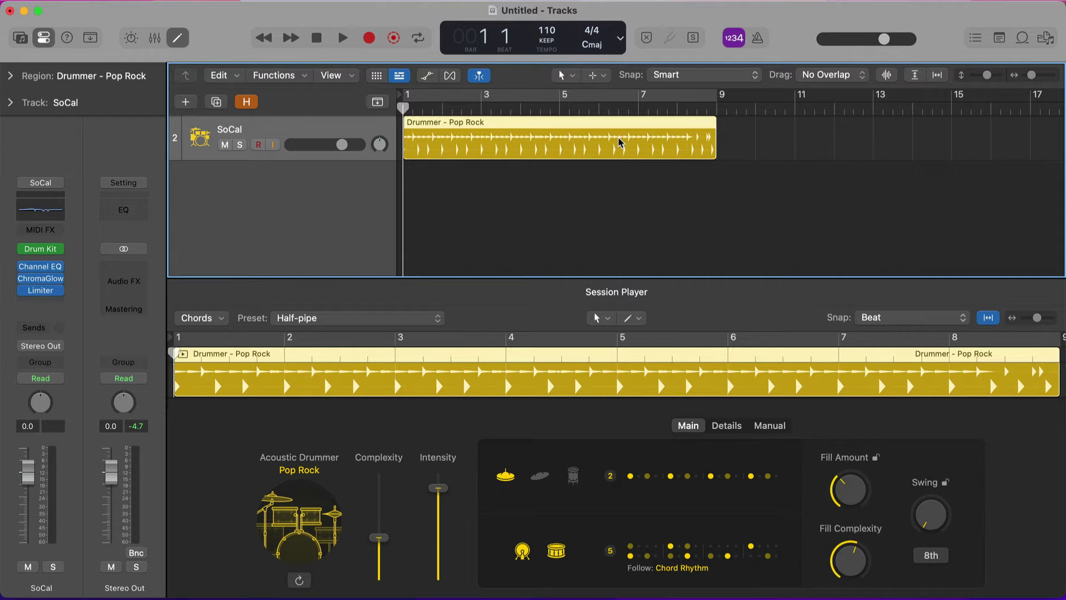
Step: Move the playhead to bar 15 and paste a copy of the drummer region there
scroll(636, 163, "right", 4)
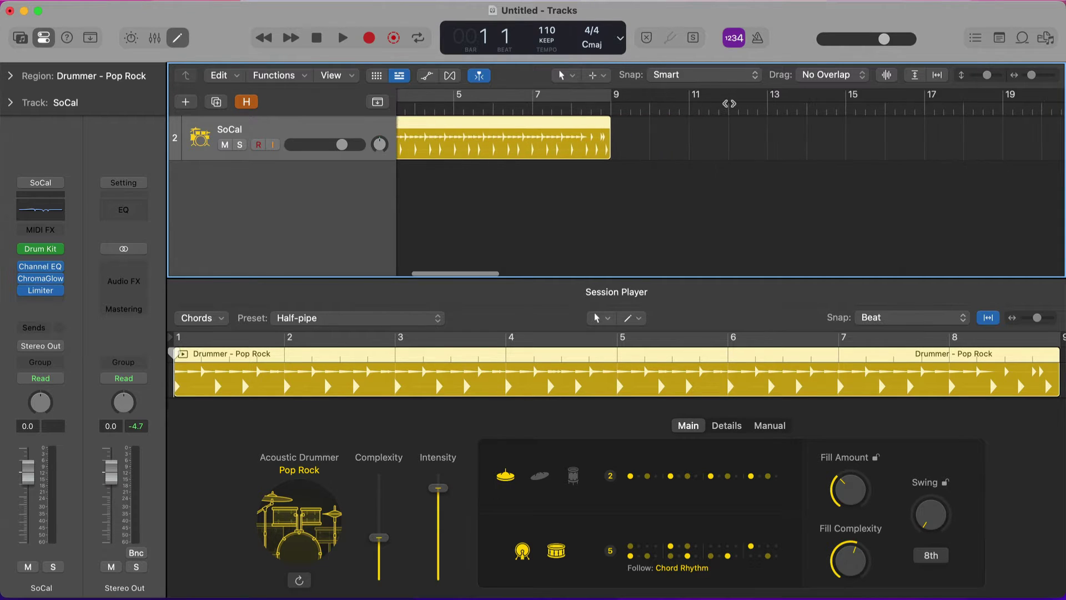
left_click(930, 106)
left_click_drag(930, 107, 846, 106)
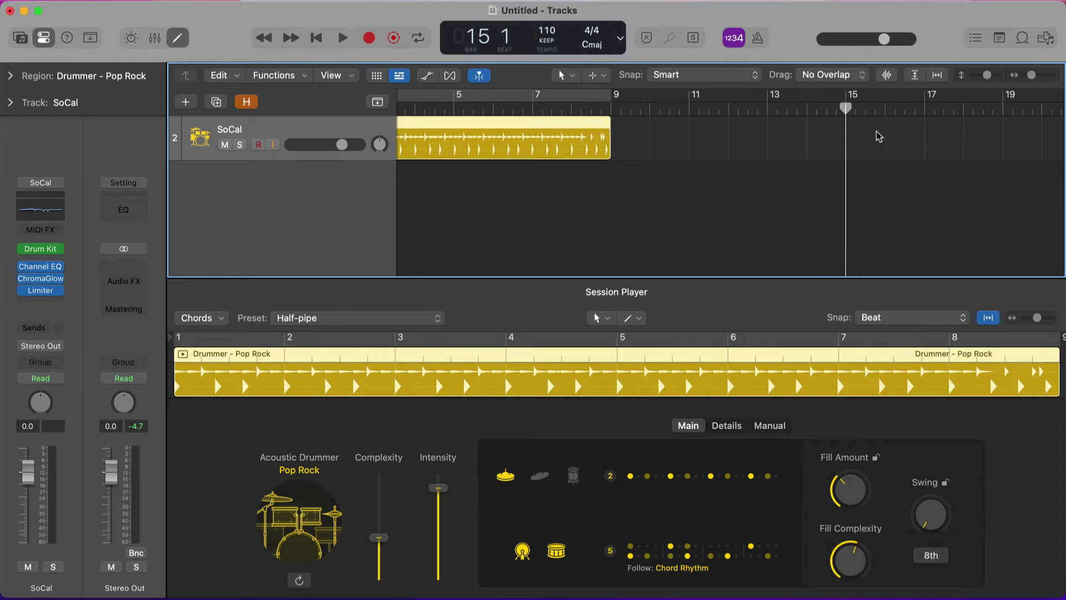
key("super+v")
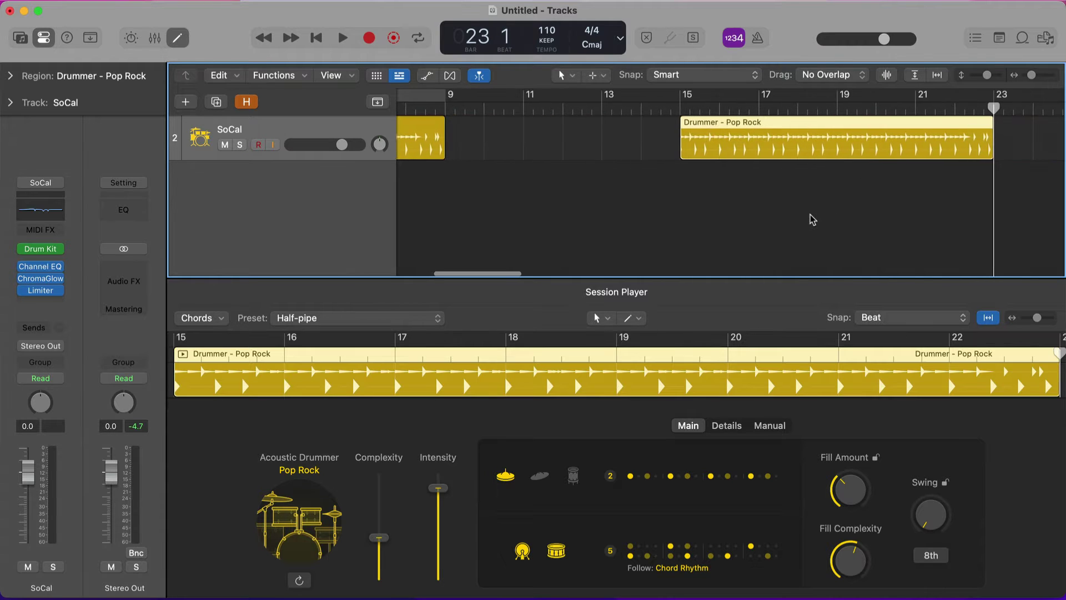
scroll(533, 178, "left", 3)
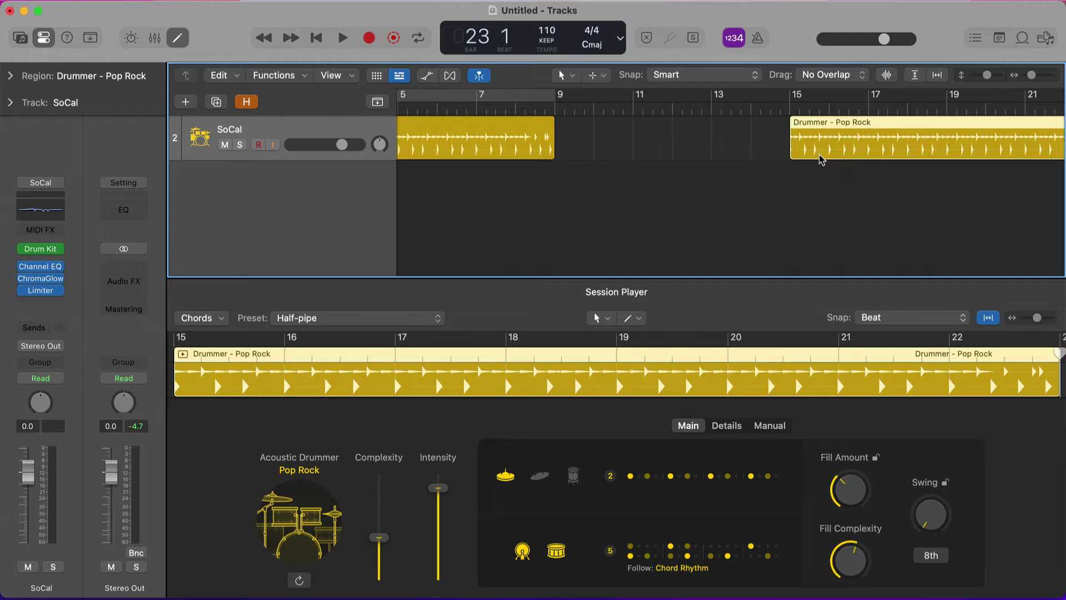
Step: Delete the pasted region at bar 15, return the playhead to the project start, and select the first region
key("Delete")
key("Return")
left_click(653, 136)
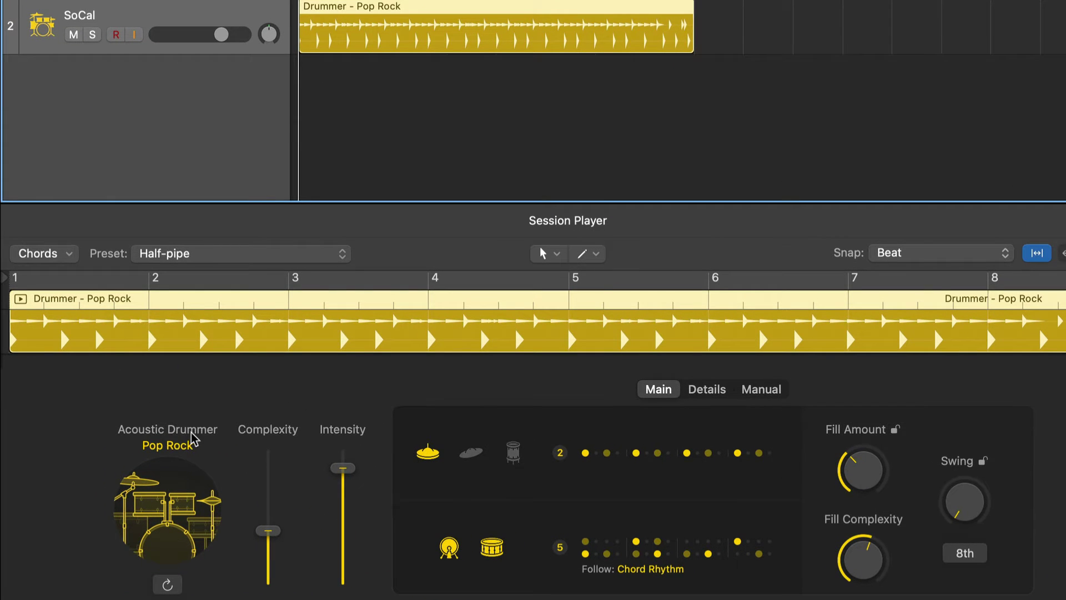
Step: Open the Acoustic Drummer style chooser and look through the available Rock and Songwriter styles
left_click(173, 449)
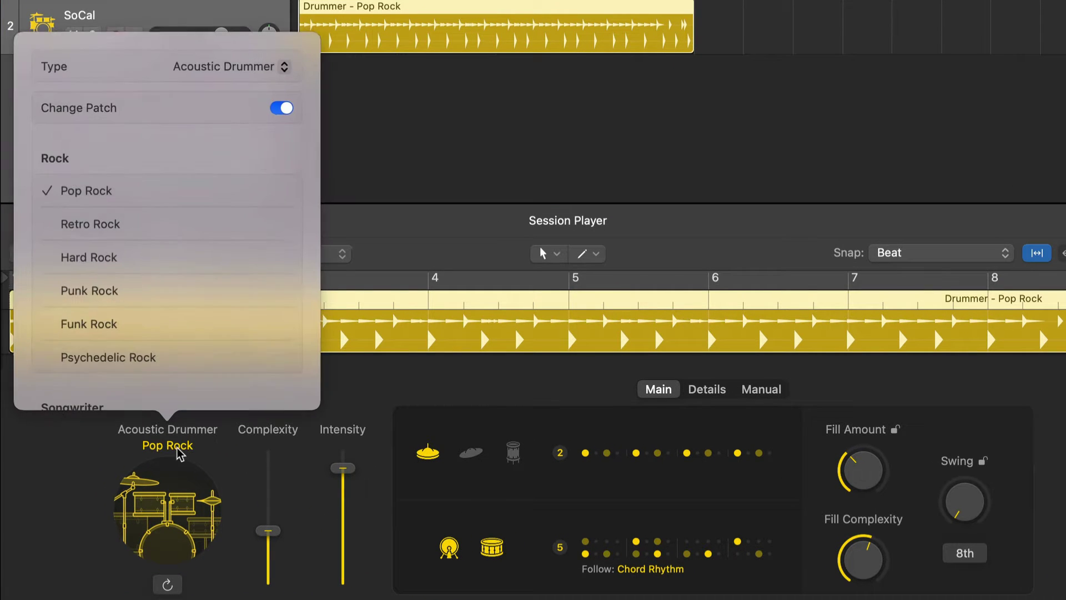
scroll(160, 272, "down", 3)
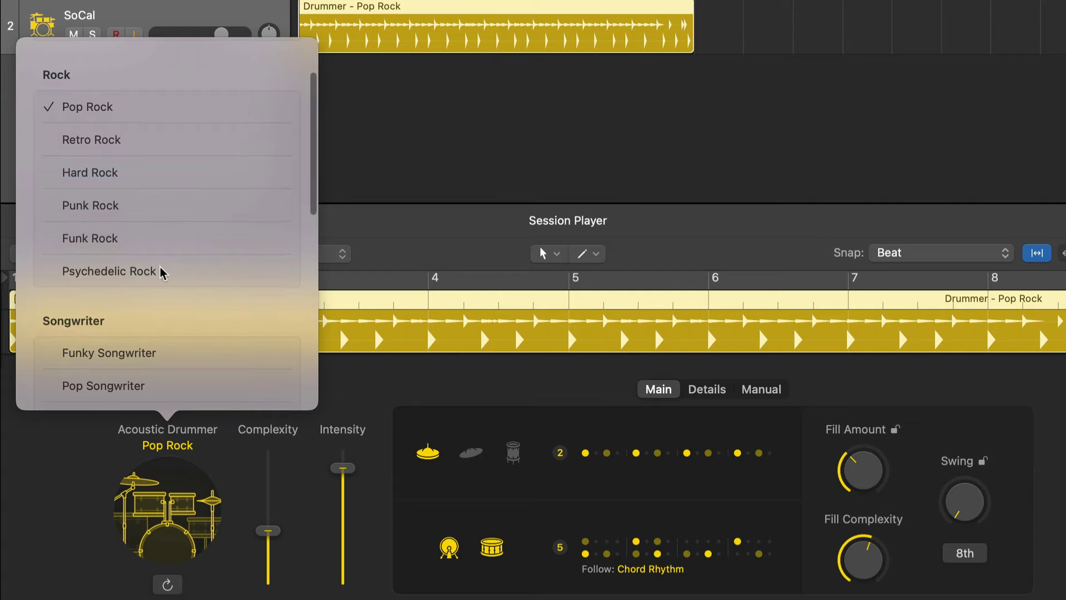
scroll(160, 272, "up", 3)
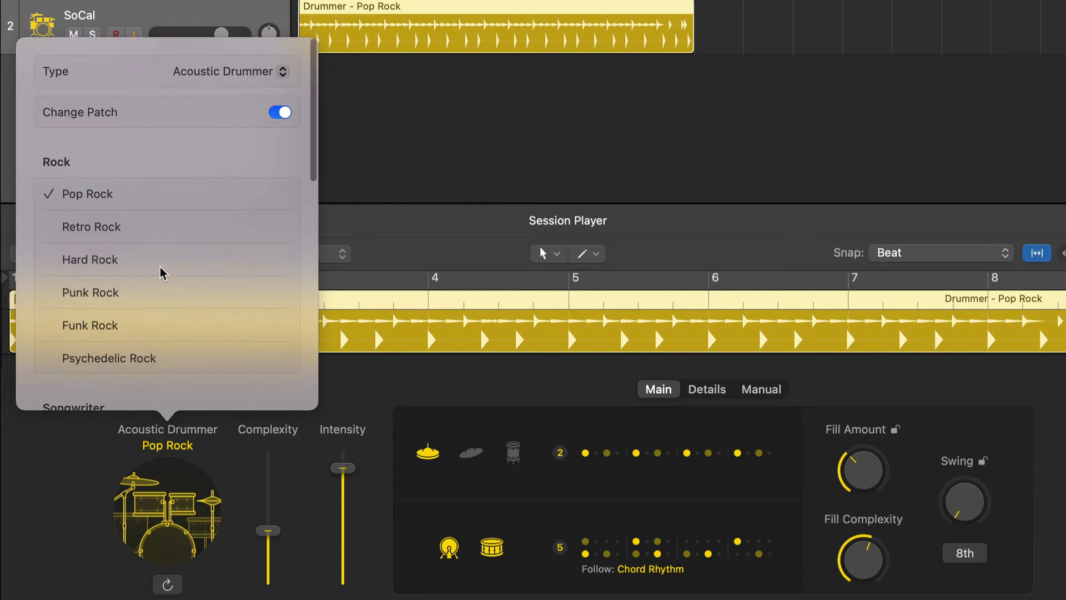
scroll(150, 280, "down", 2)
scroll(150, 281, "down", 1)
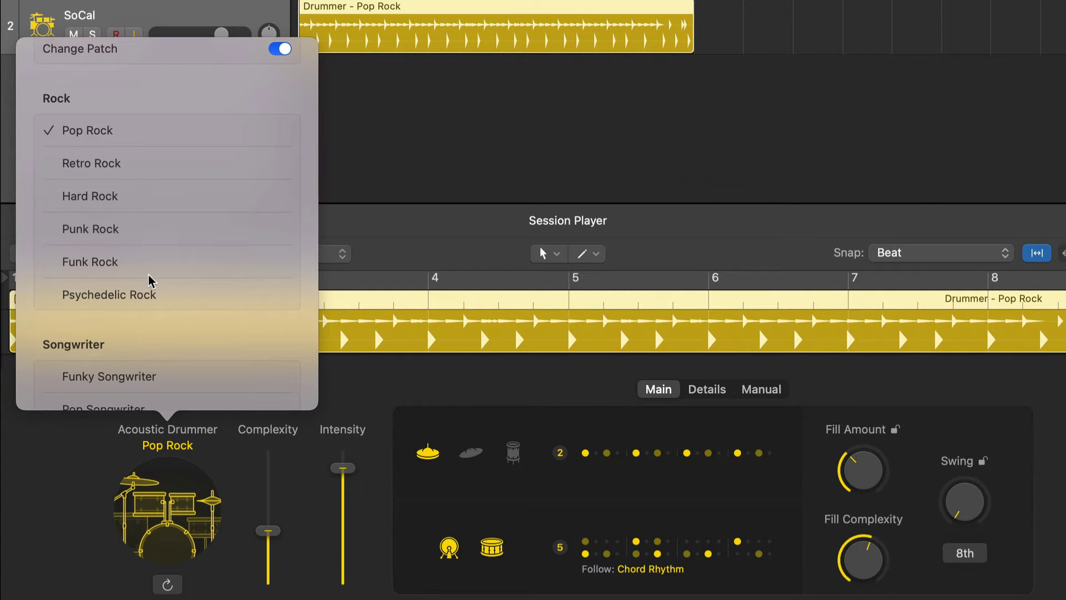
scroll(151, 281, "up", 2)
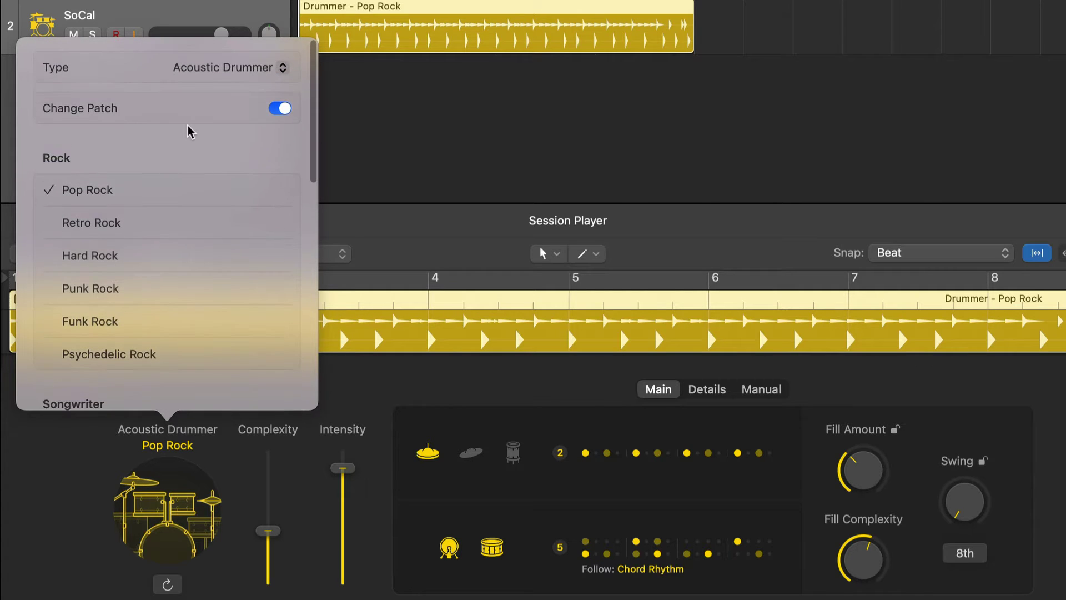
Step: Toggle the Change Patch option off and back on
left_click(283, 111)
left_click(284, 111)
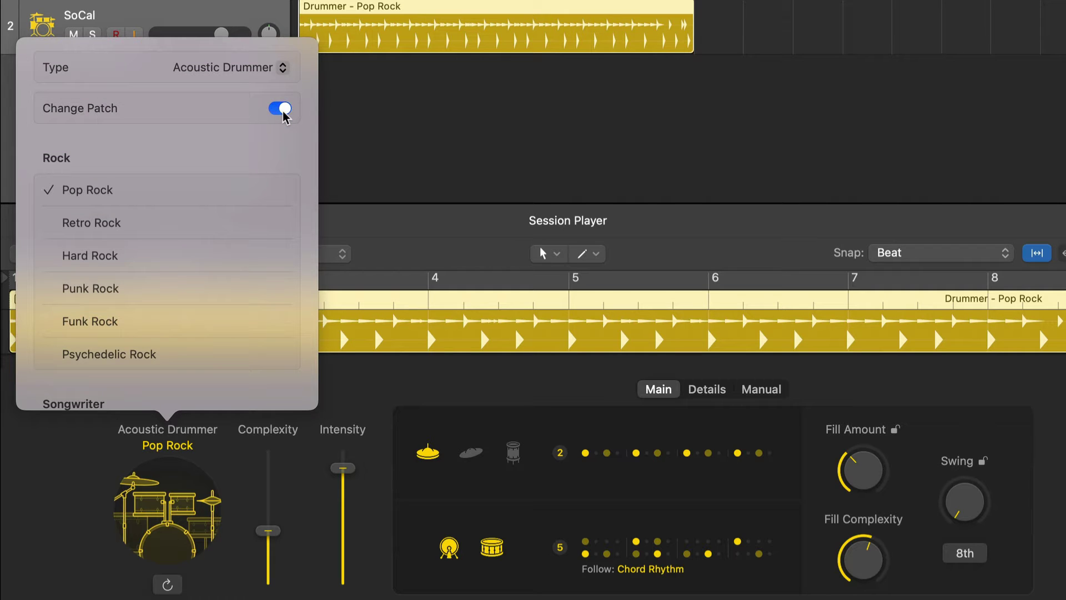
left_click(283, 111)
left_click(283, 111)
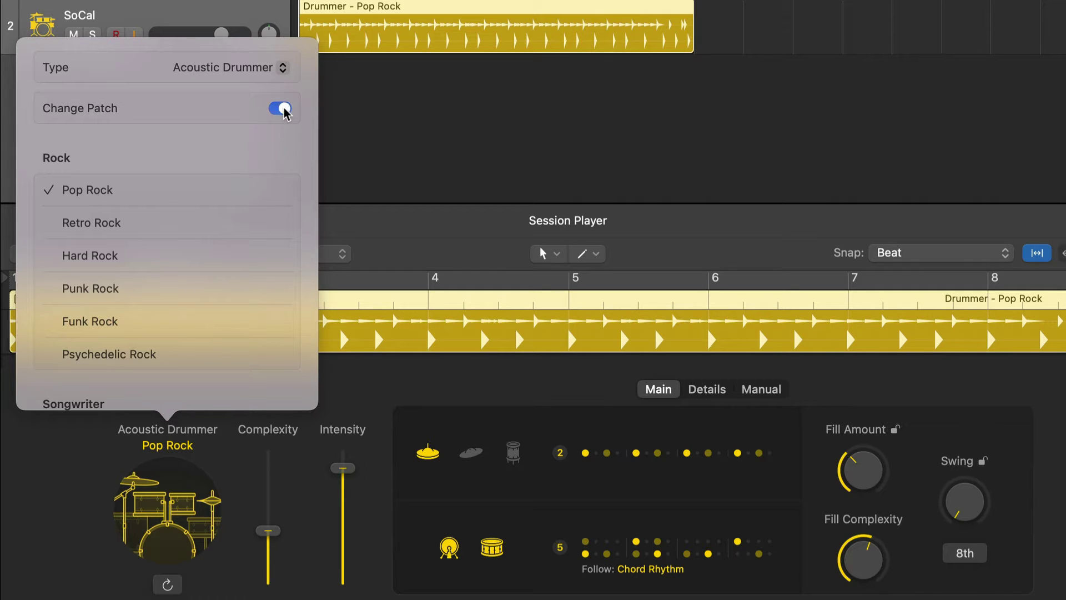
Step: Change the player type to Percussionist, try the Pop and Songwriter styles, and settle on Pop
left_click(198, 75)
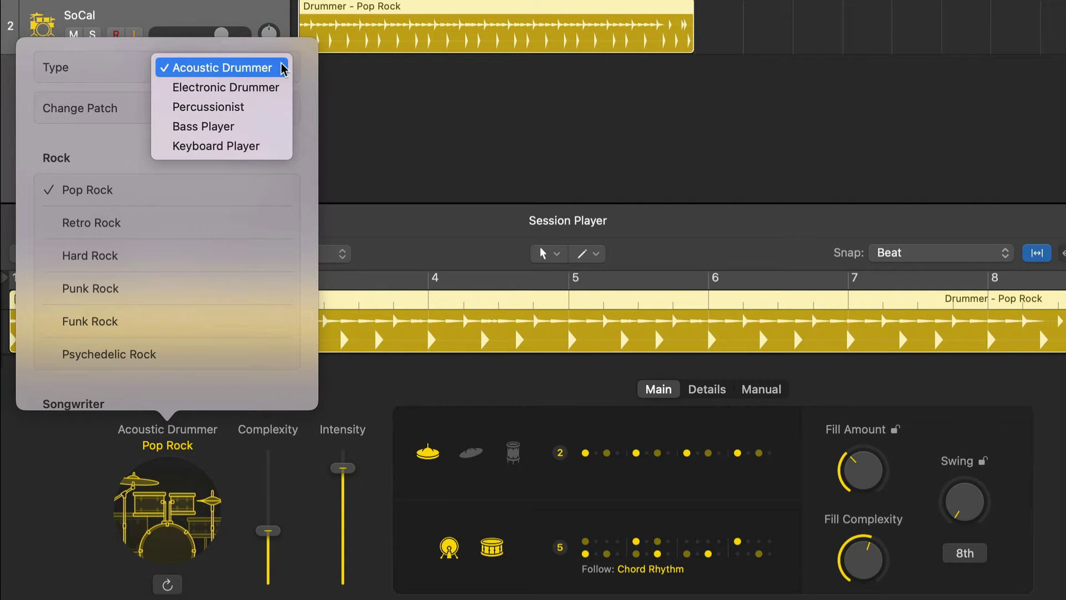
left_click(283, 109)
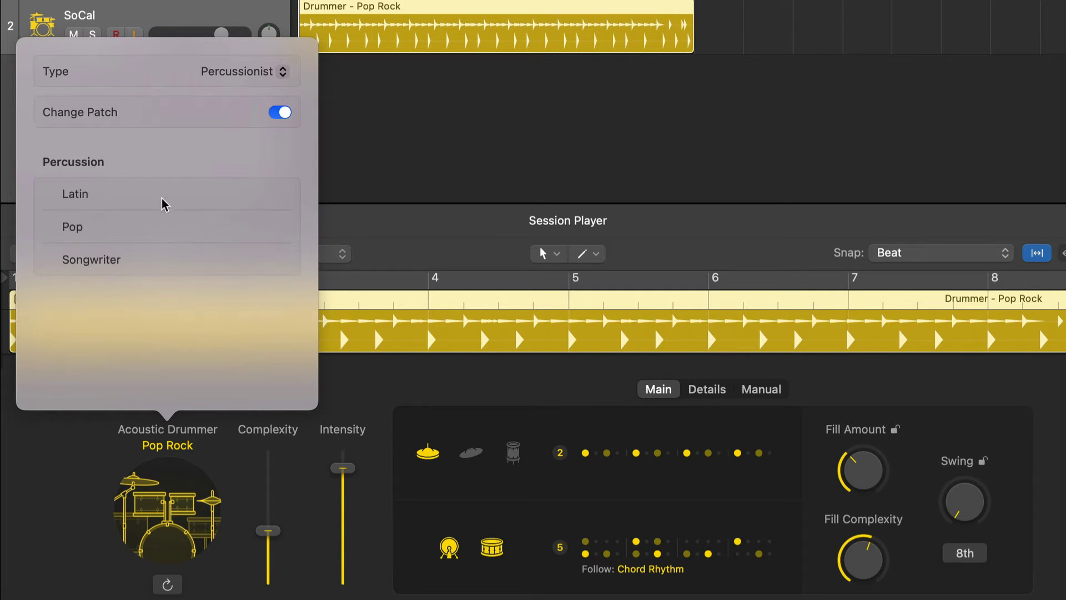
left_click(71, 227)
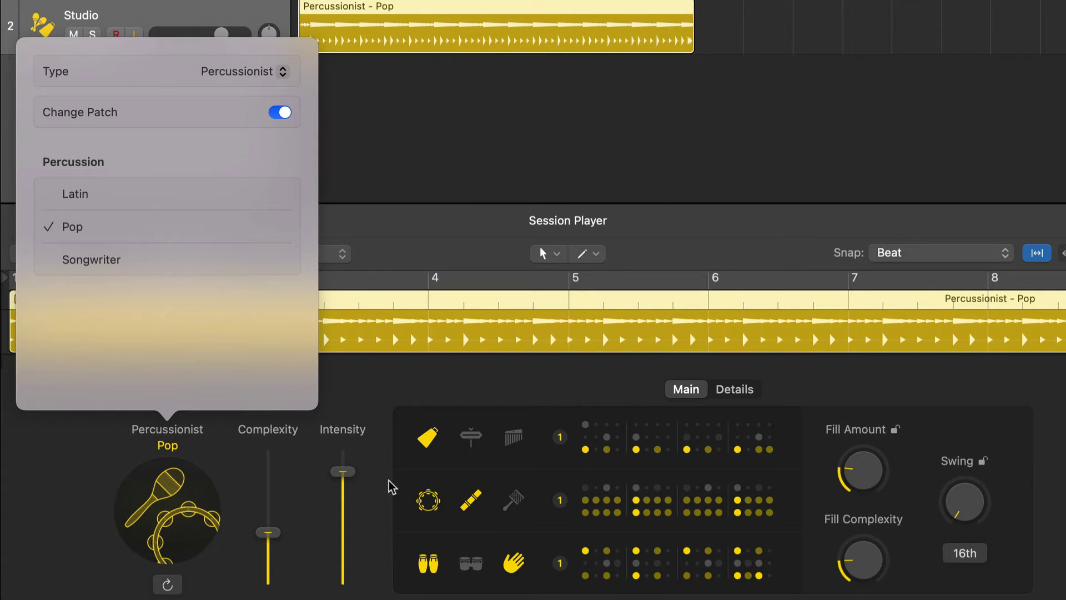
left_click(99, 259)
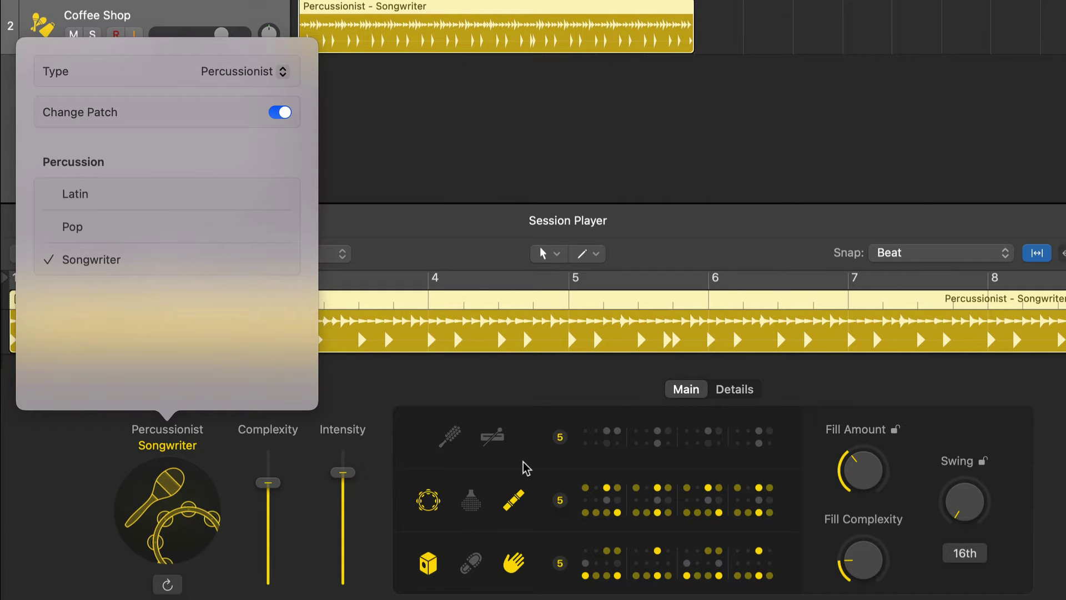
left_click(75, 227)
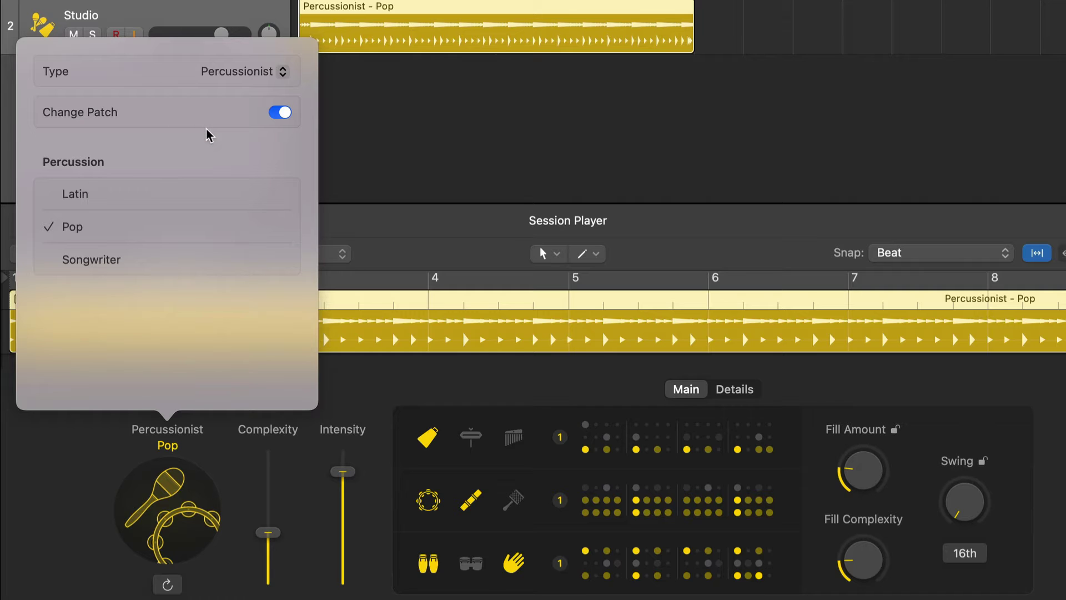
Step: Switch the player type to Electronic Drummer, solo the track, and try the Big Room EDM and Modern 80s styles
left_click(245, 71)
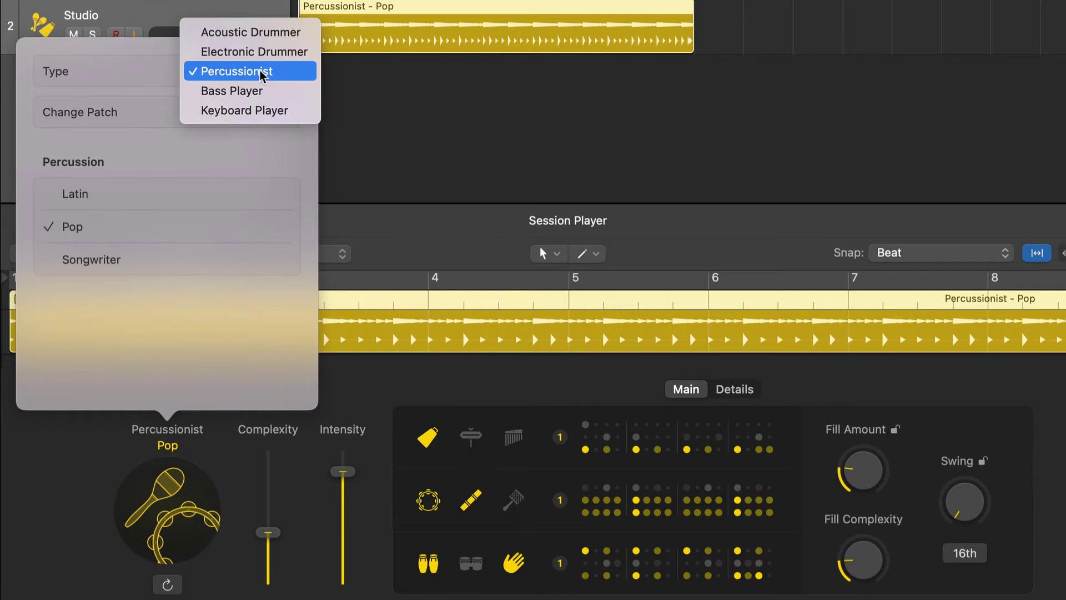
left_click(245, 48)
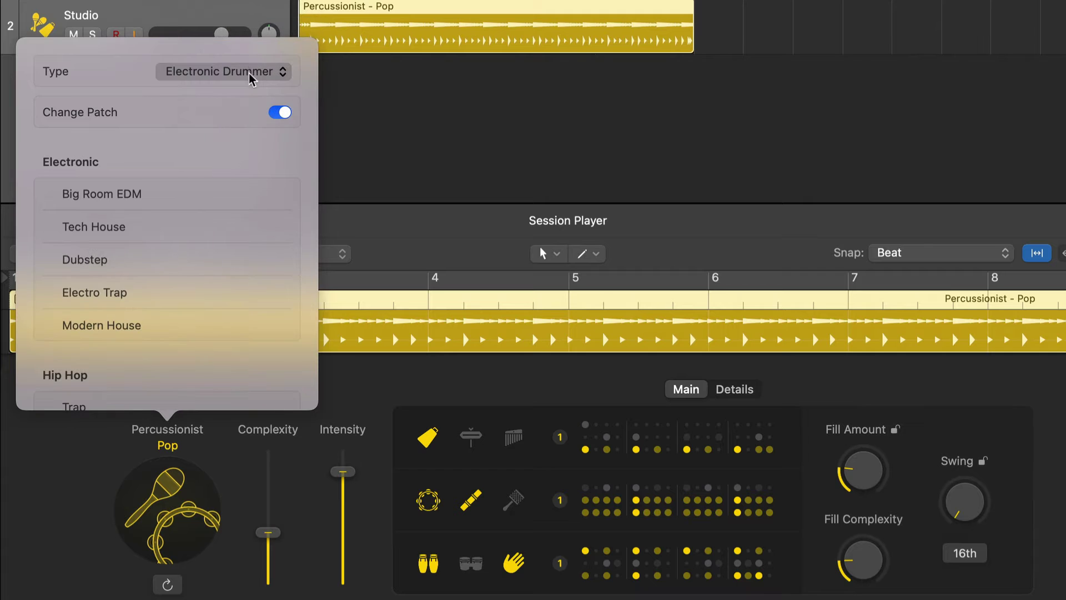
left_click(99, 195)
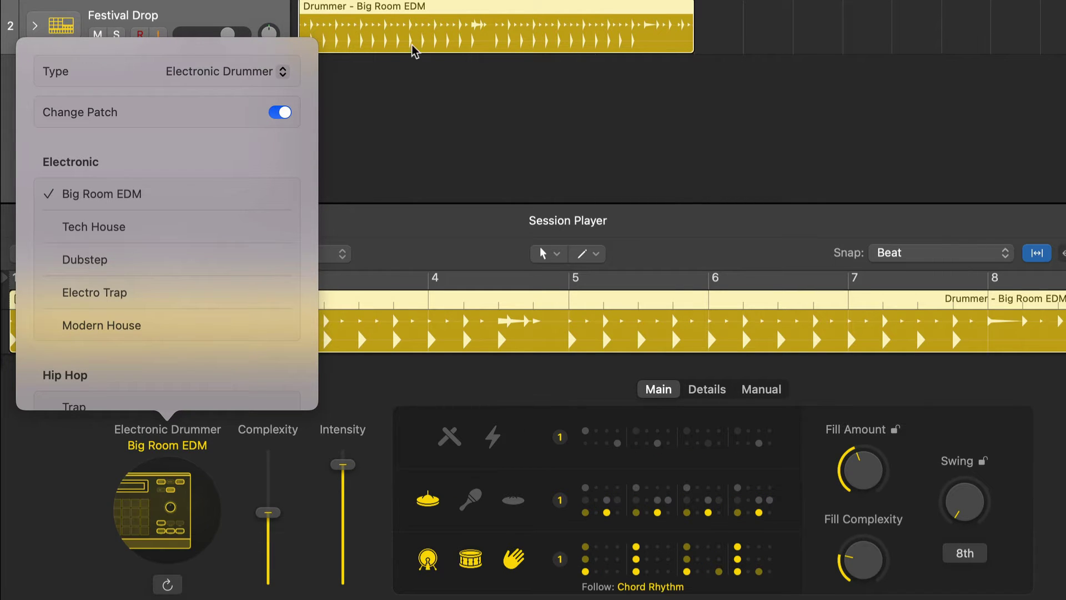
key("s")
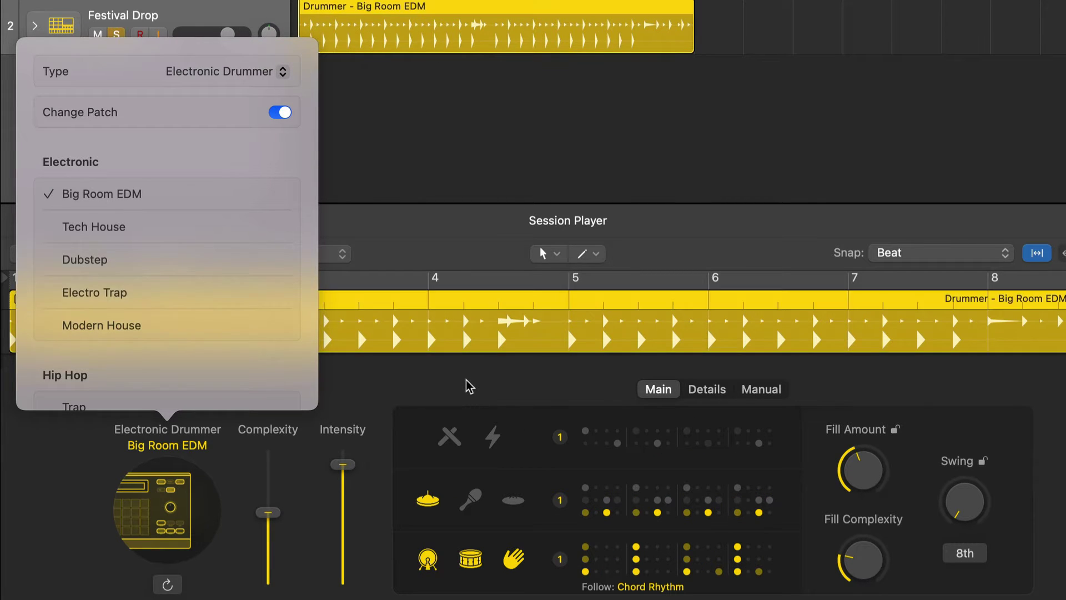
scroll(77, 300, "down", 8)
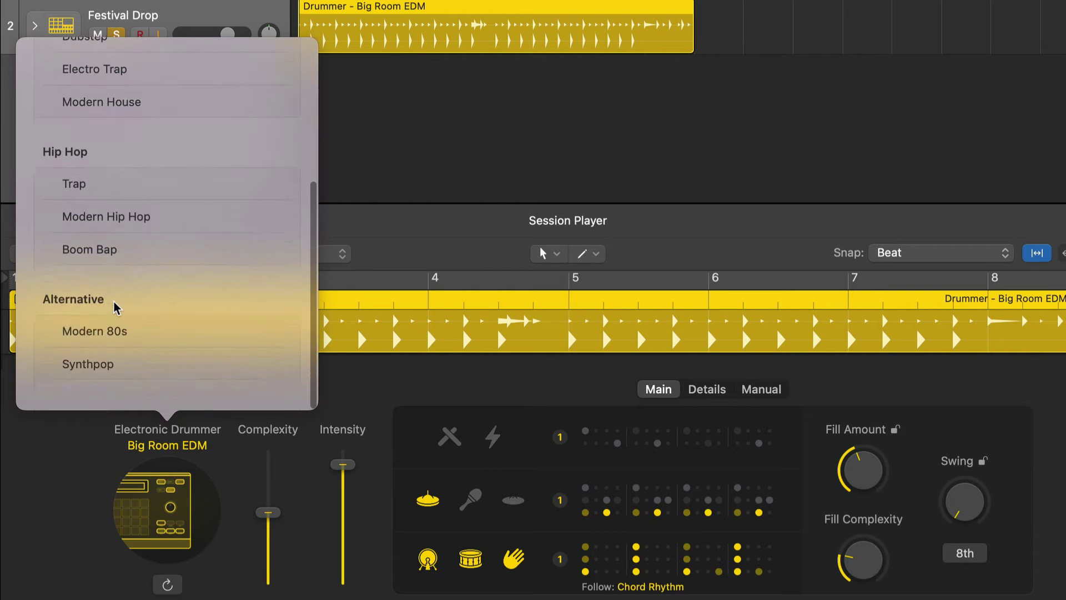
left_click(132, 344)
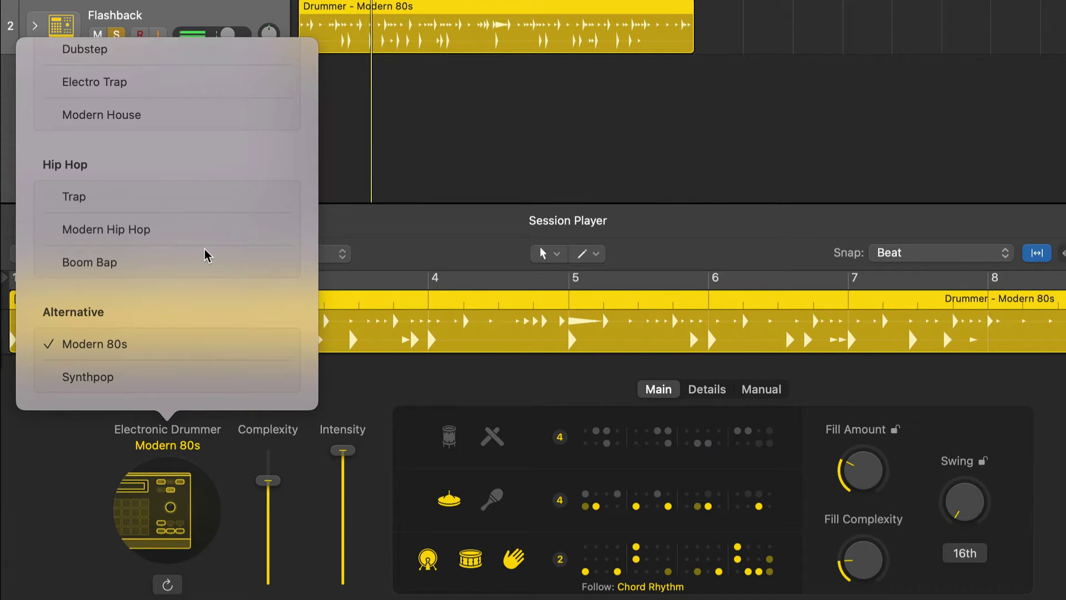
Step: Change the player type to Acoustic Drummer and try the Pop Rock and Retro Rock styles
scroll(205, 253, "up", 8)
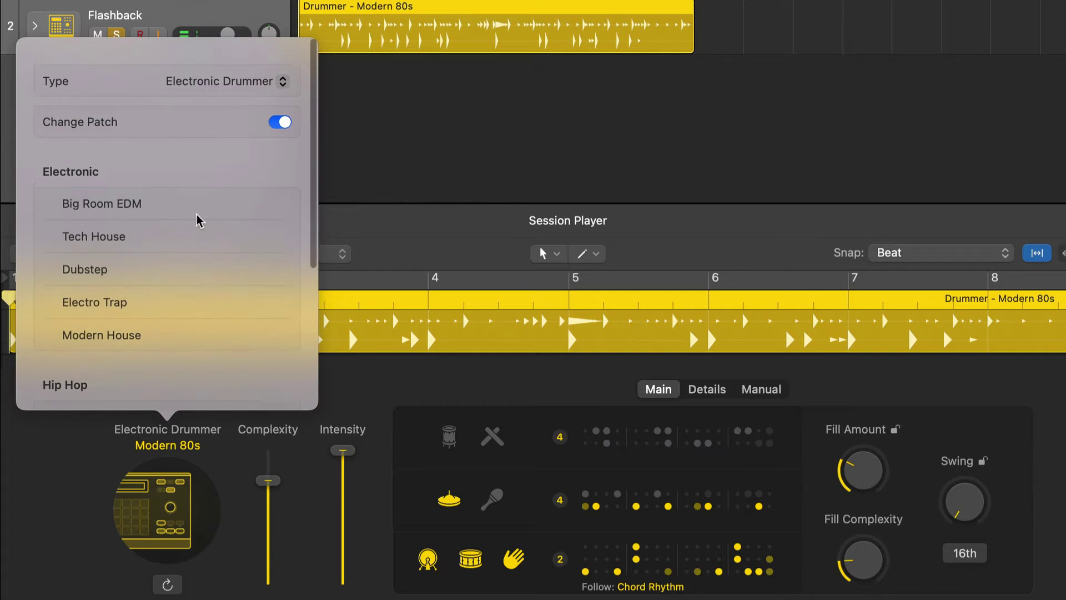
left_click(196, 72)
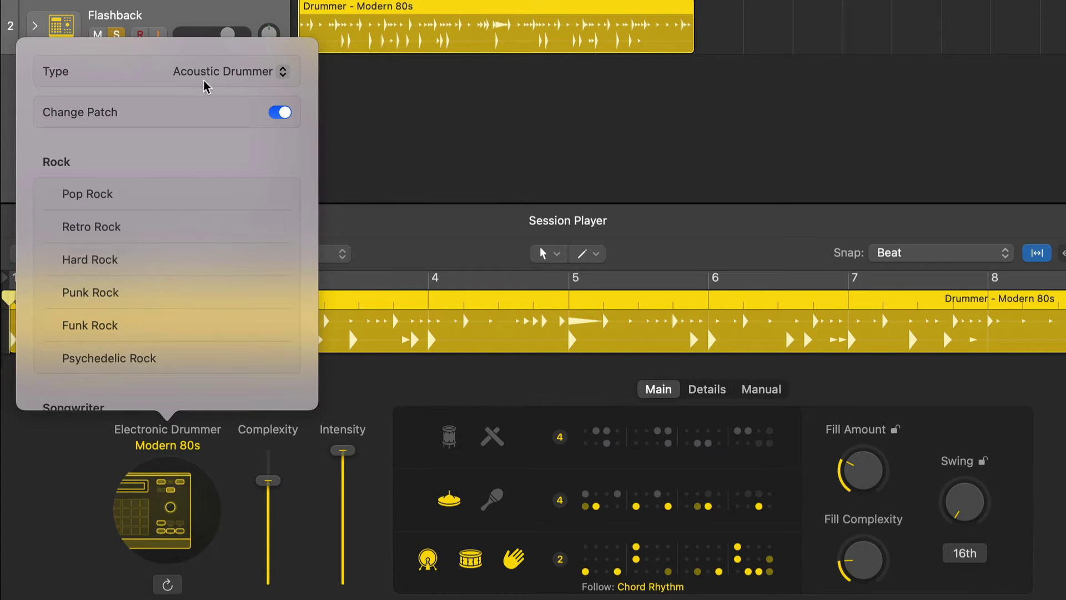
scroll(166, 228, "down", 1)
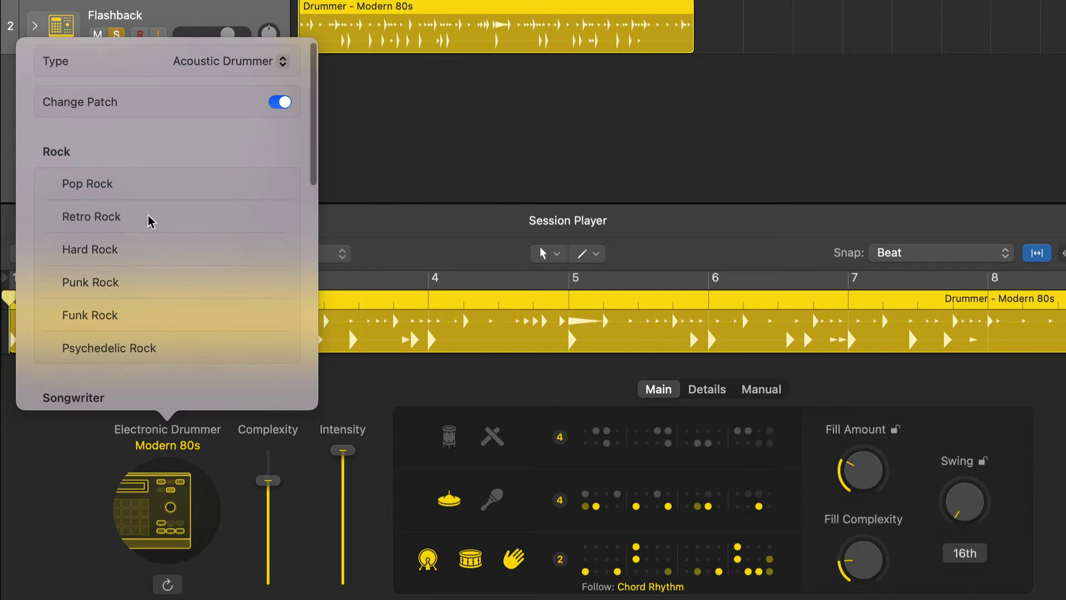
left_click(102, 191)
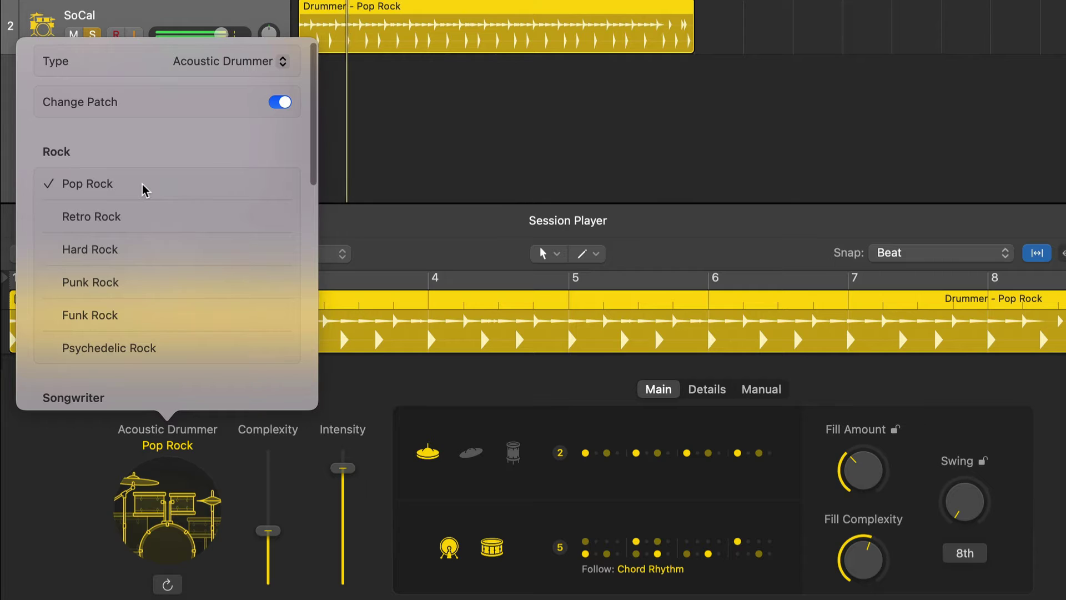
left_click(93, 219)
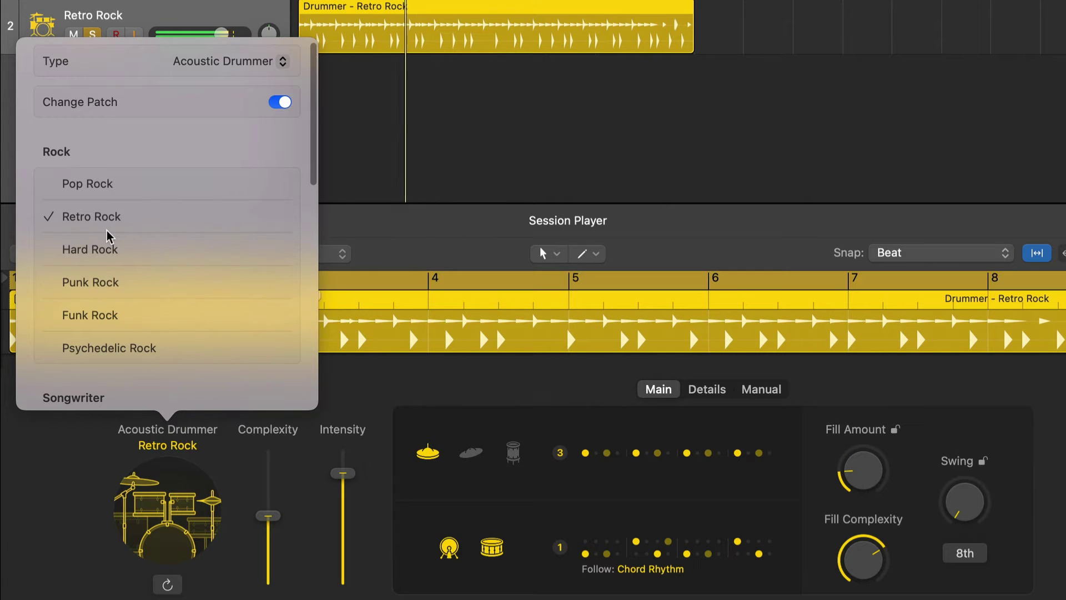
Step: Try the Roots Brush style from the Songwriter group, followed by the Hard Rock and Punk Rock styles
scroll(105, 244, "down", 5)
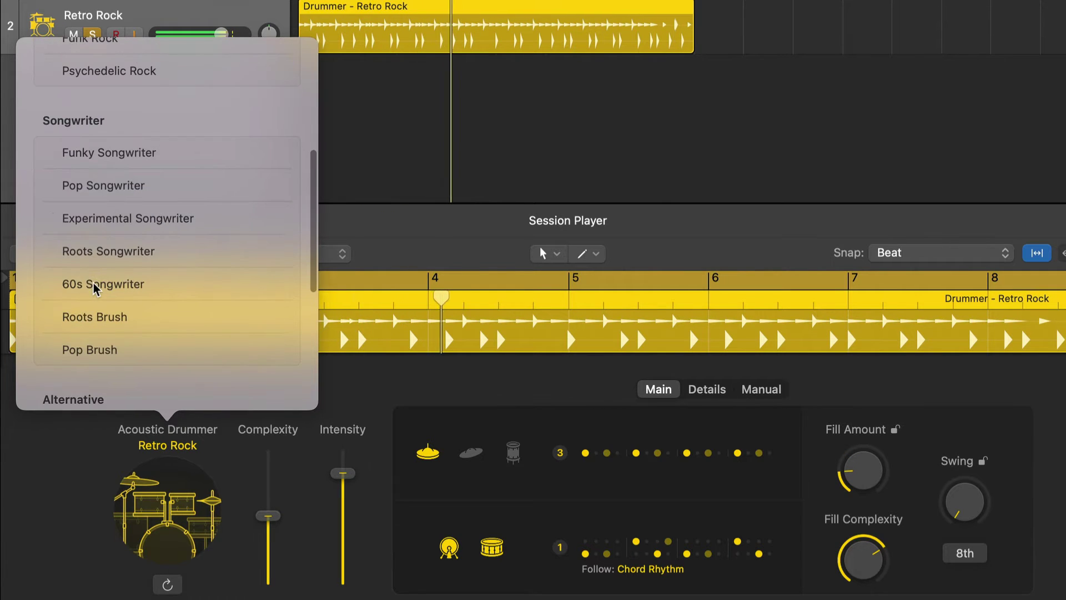
left_click(95, 316)
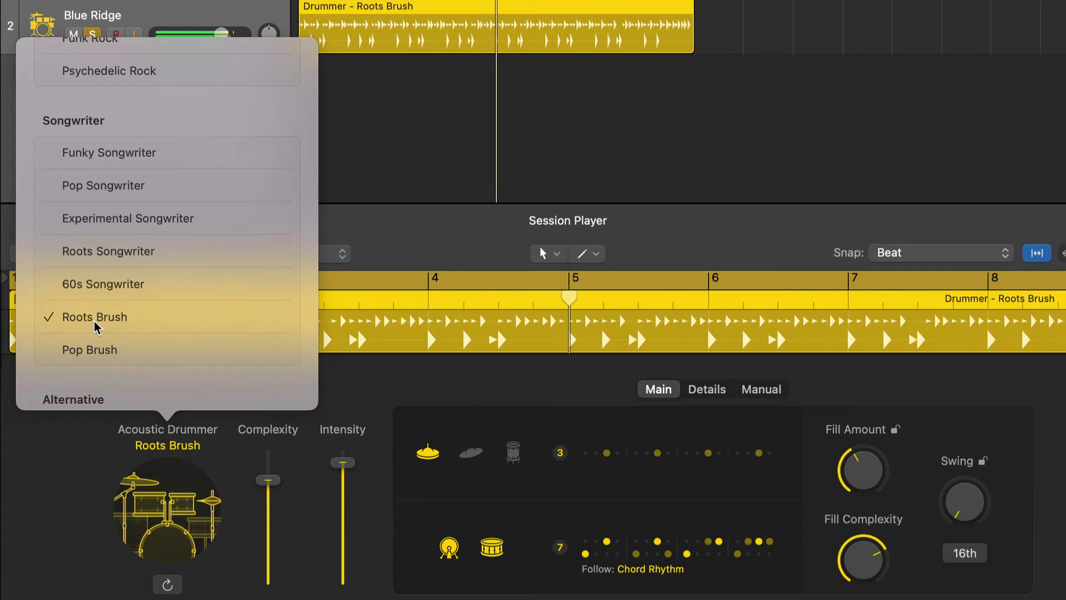
scroll(95, 323, "down", 1)
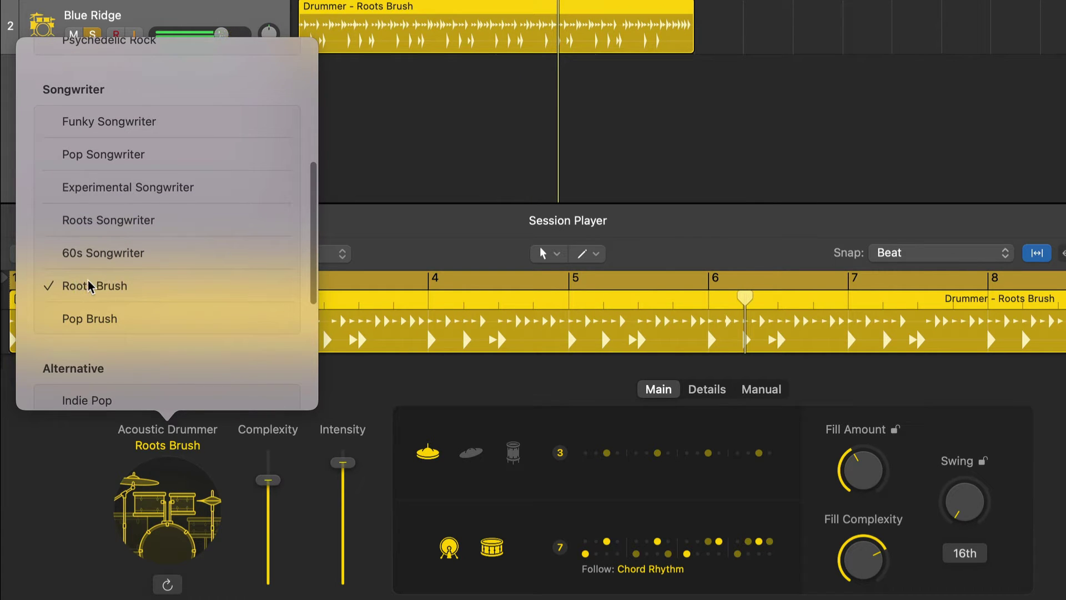
scroll(89, 286, "up", 8)
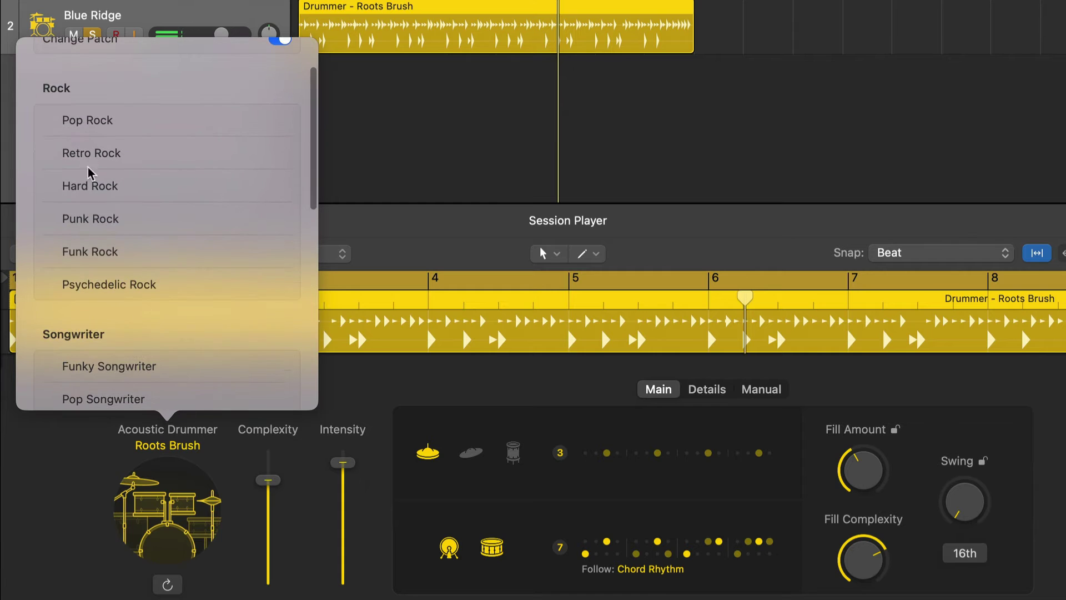
left_click(86, 191)
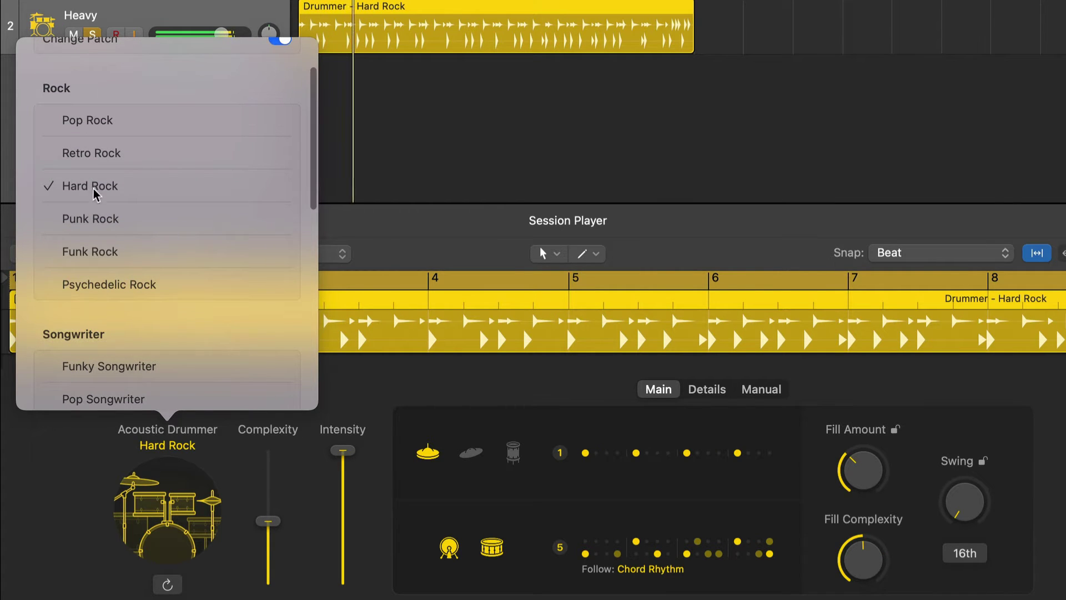
scroll(94, 194, "up", 1)
left_click(100, 241)
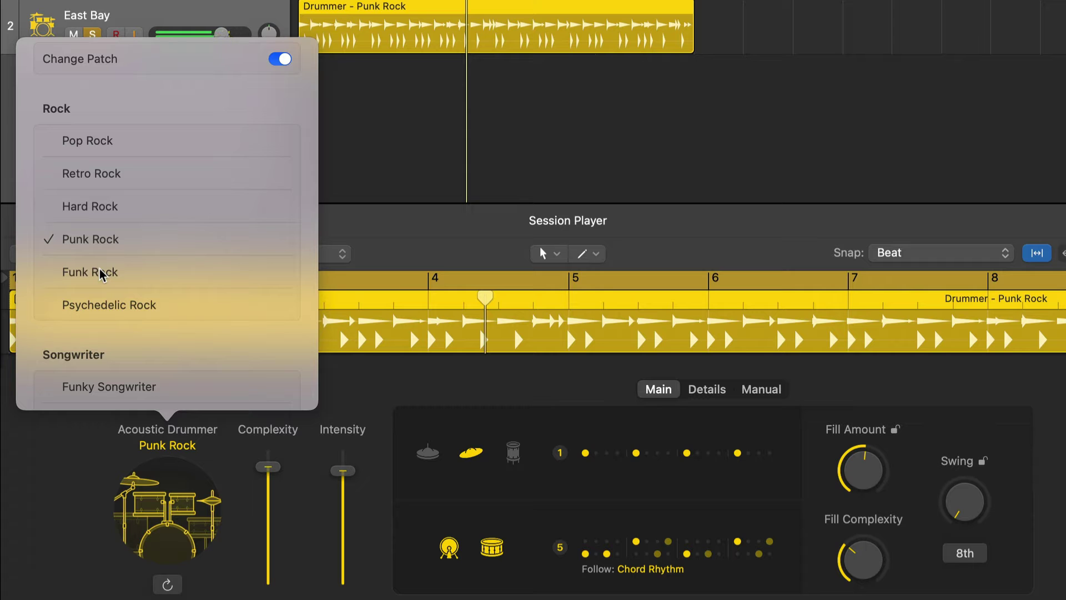
Step: Browse the acoustic styles, try Indie Pop from the Alternative group, and switch back to Punk Rock
scroll(100, 273, "down", 6)
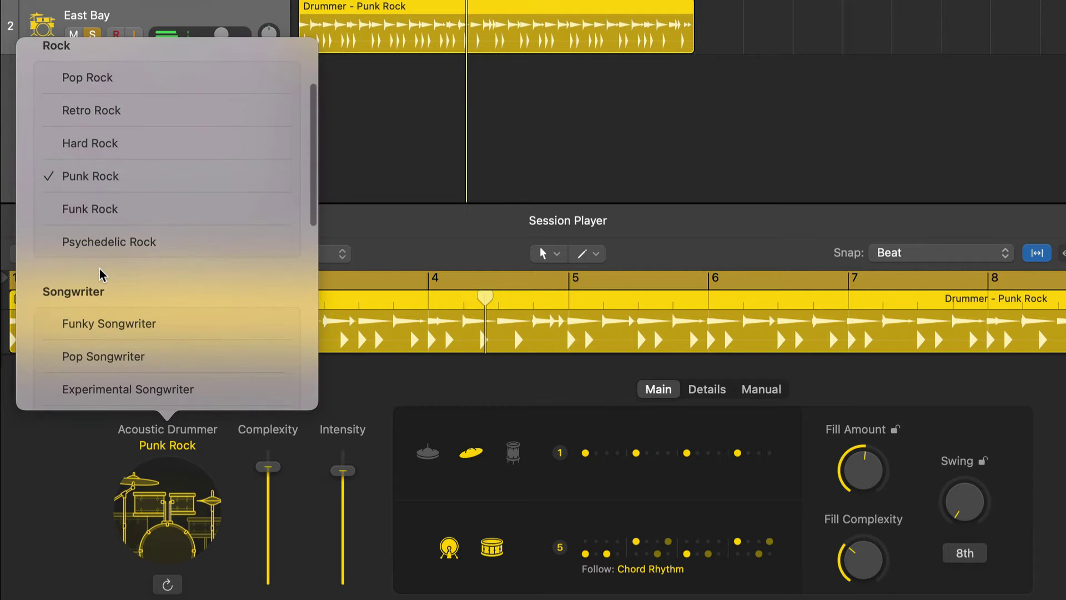
scroll(100, 274, "down", 9)
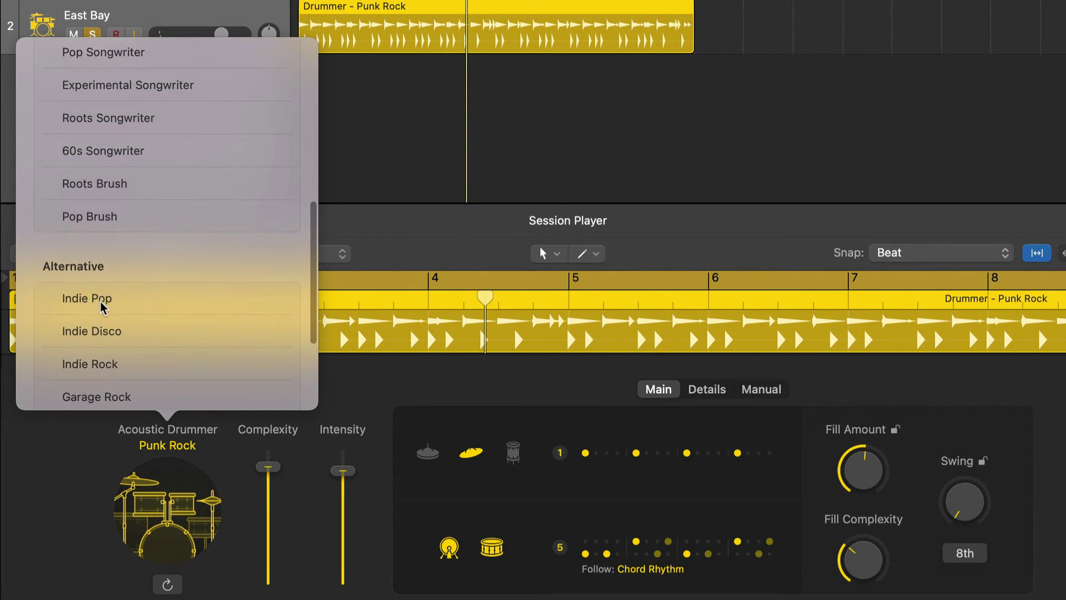
scroll(103, 284, "up", 12)
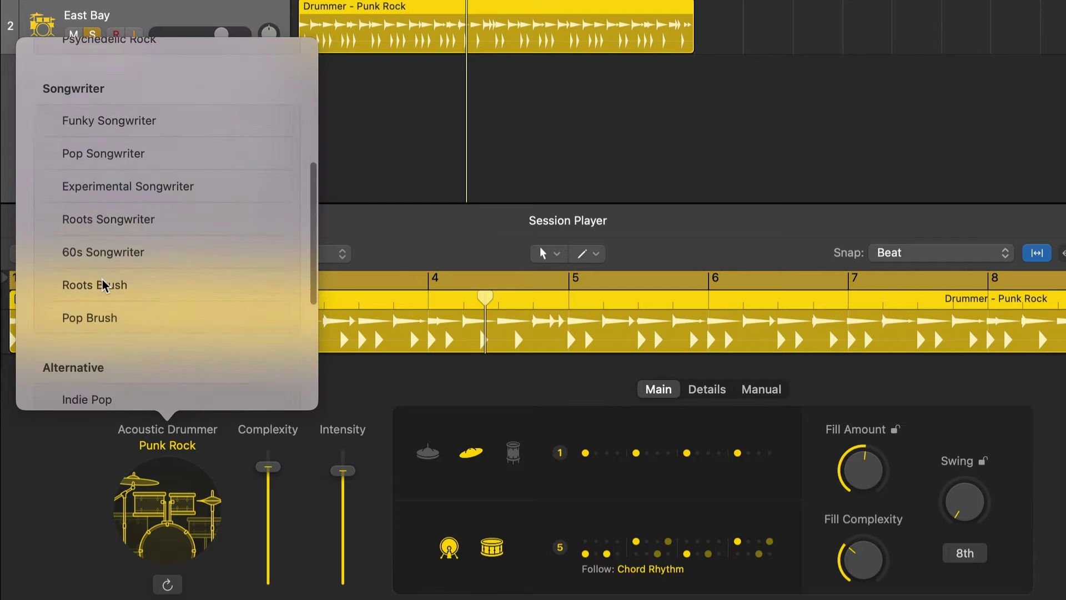
scroll(78, 222, "down", 11)
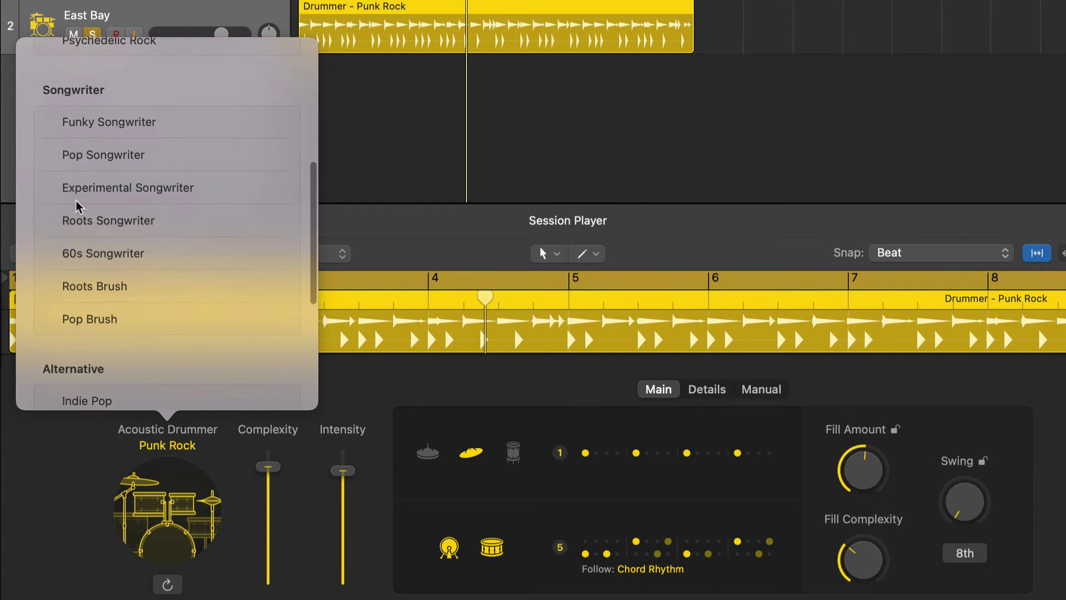
left_click(83, 314)
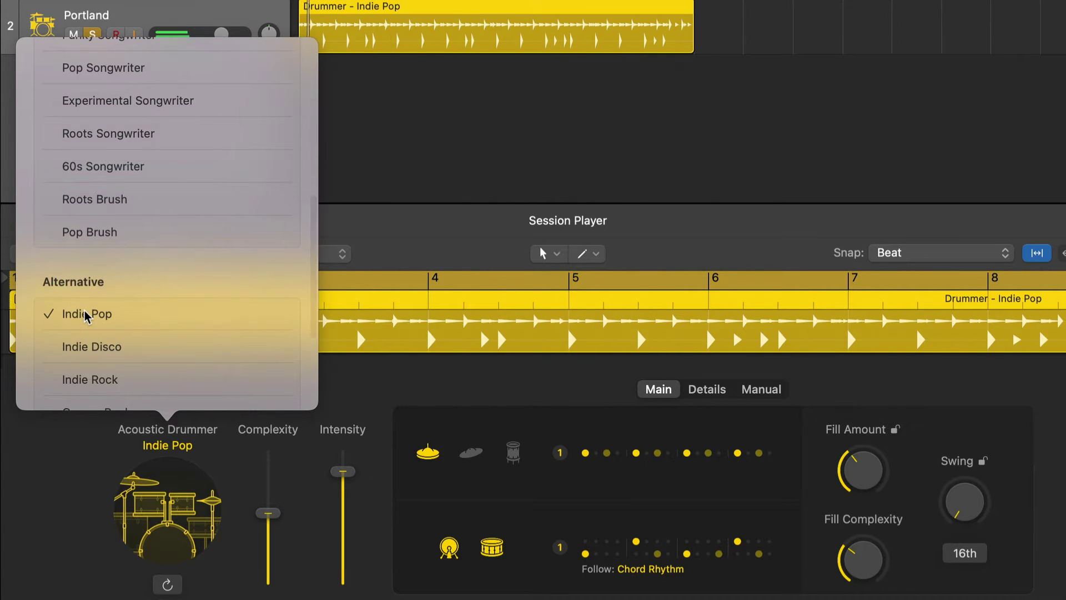
scroll(84, 314, "up", 10)
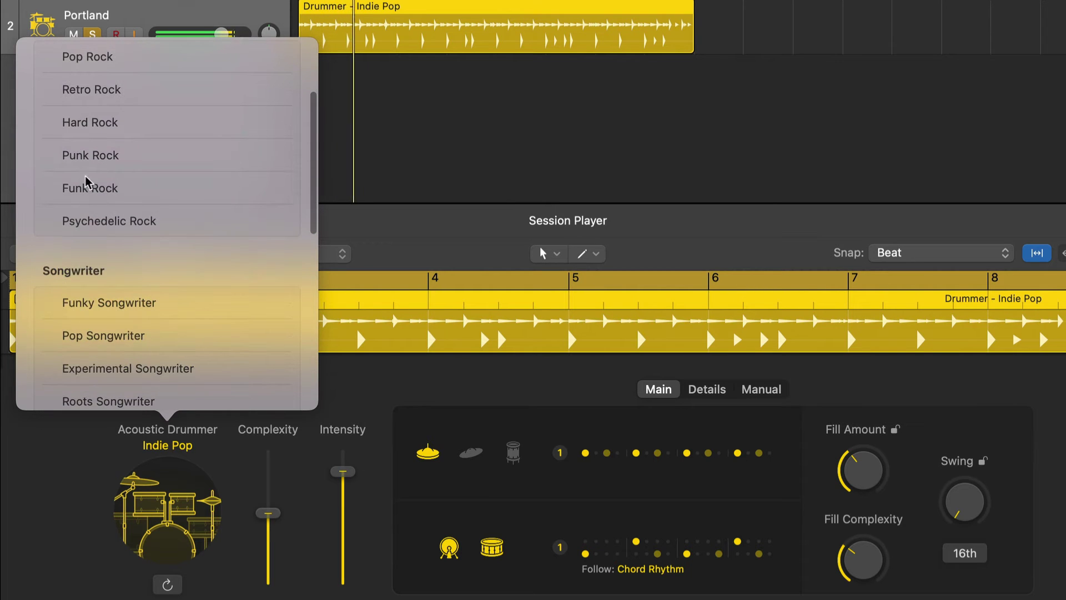
left_click(78, 158)
Step: Turn off Change Patch and apply the Indie Pop style from the Alternative group to the drummer region
scroll(106, 166, "up", 5)
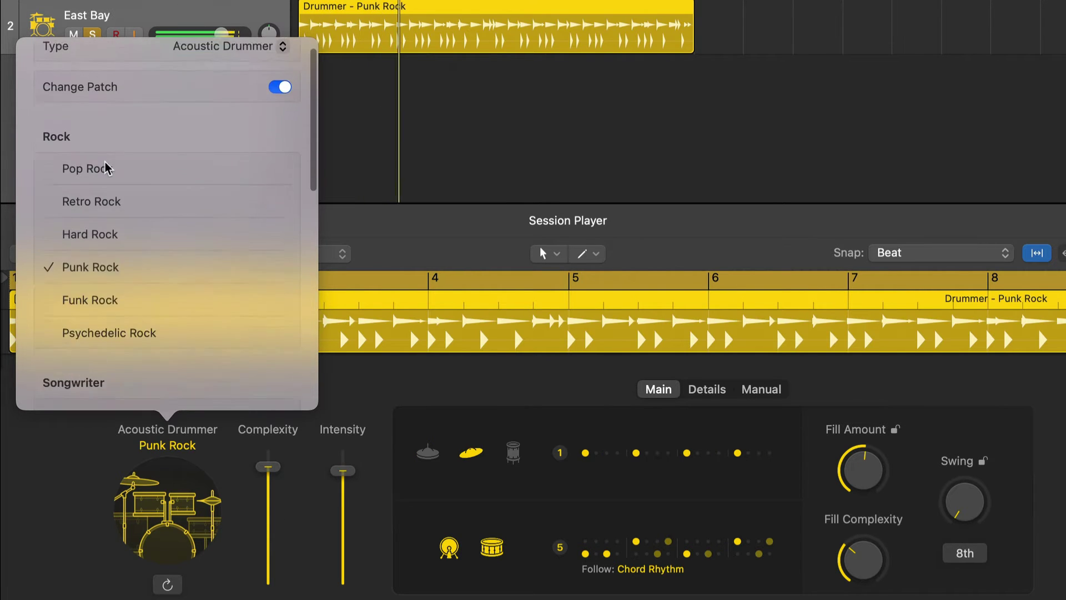
left_click(280, 111)
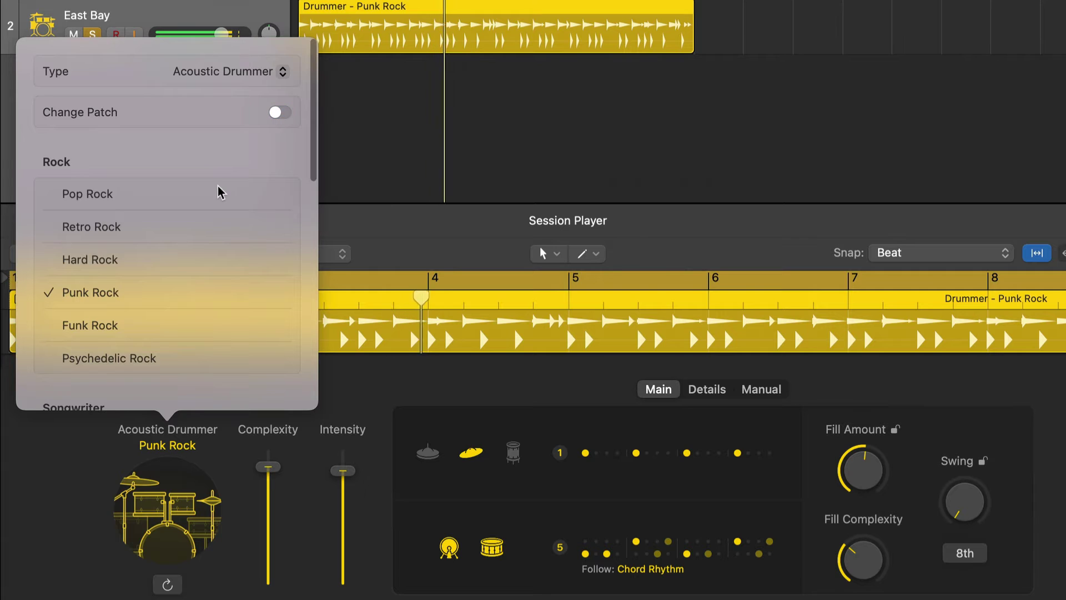
scroll(221, 190, "down", 11)
scroll(222, 190, "down", 8)
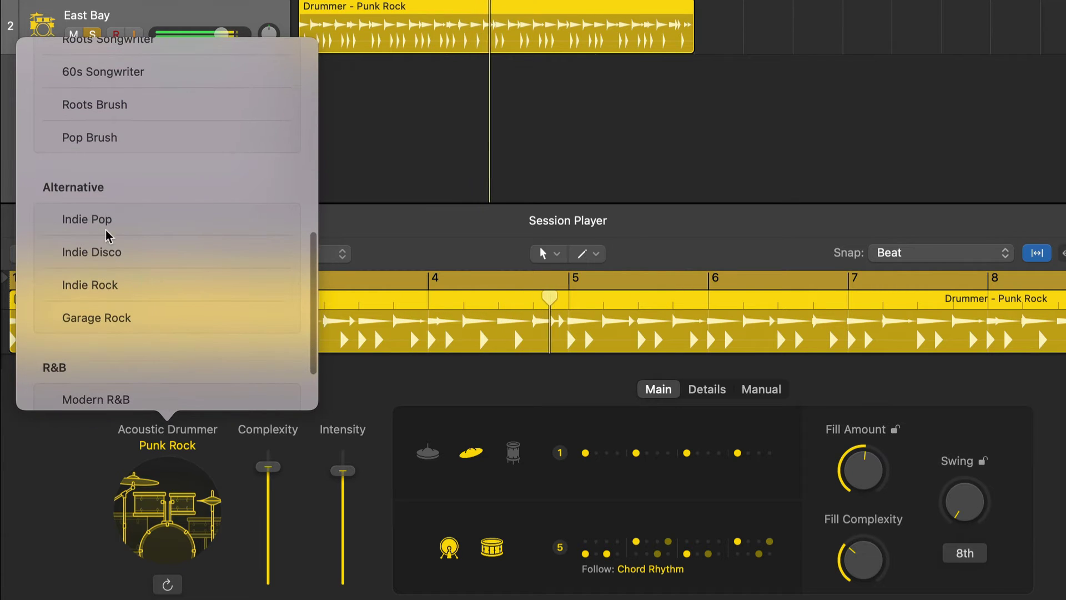
left_click(106, 222)
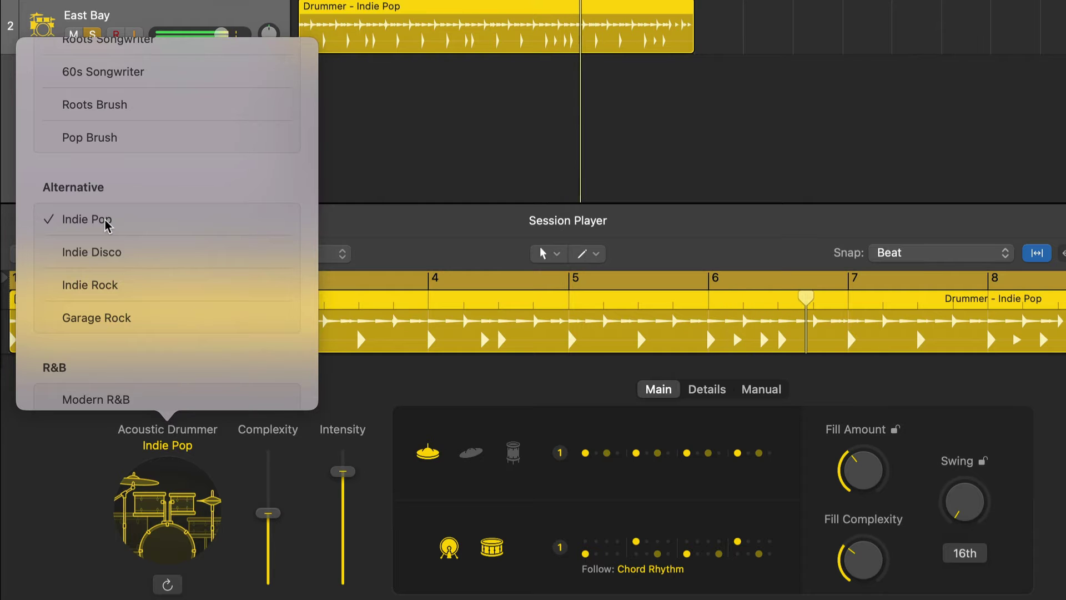
Step: Close the style chooser and show the sound Library for the drummer track
scroll(107, 223, "up", 4)
scroll(106, 224, "up", 4)
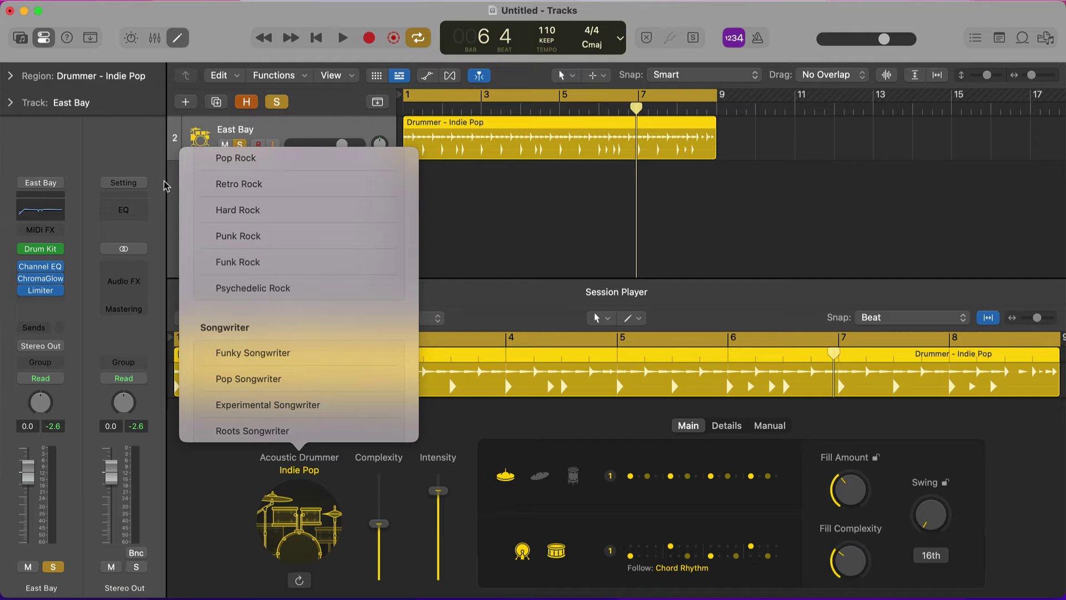
key("y")
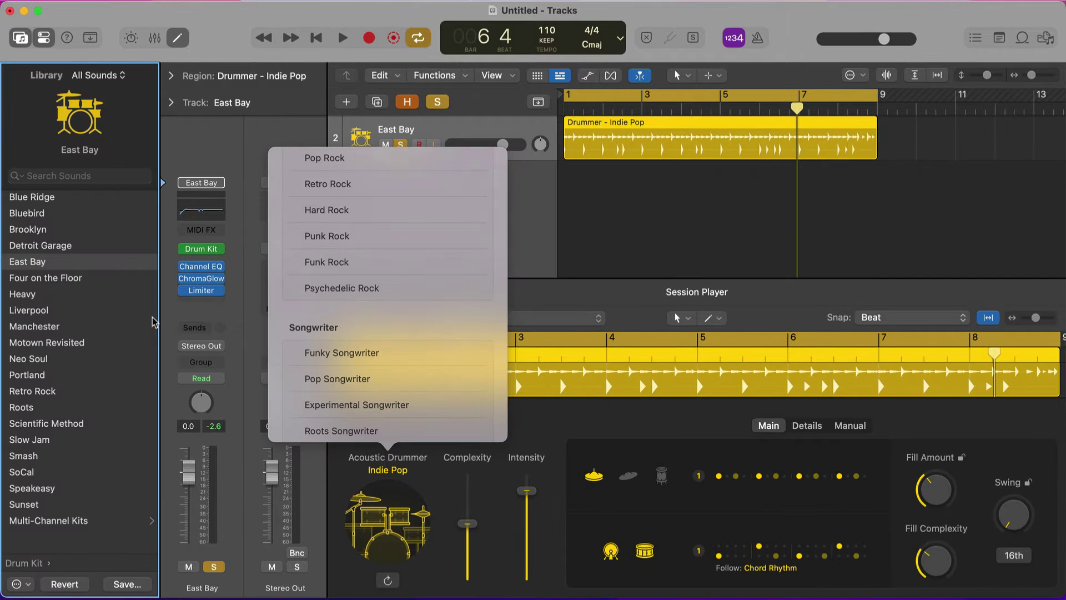
key("Escape")
left_click(35, 43)
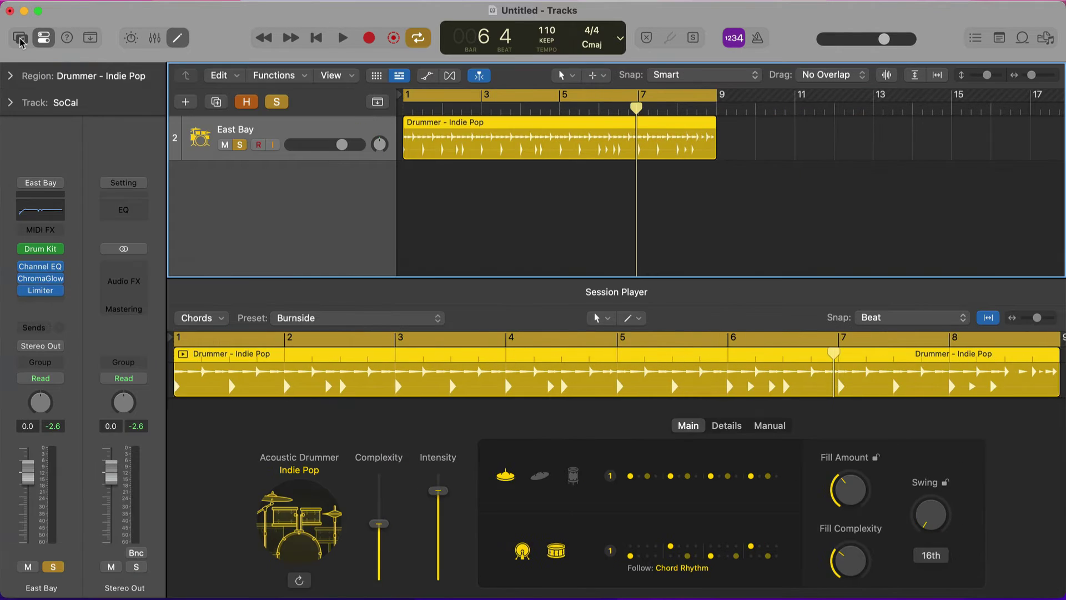
left_click(35, 43)
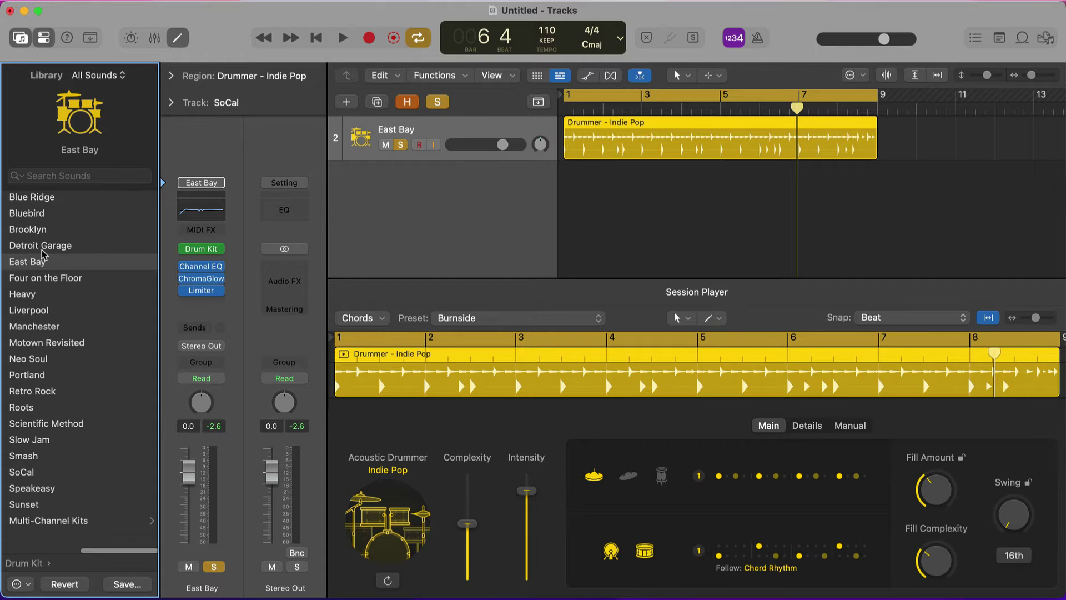
Step: Load the East Bay+ kit from the Multi-Channel Kits onto the drummer track
scroll(43, 255, "up", 2)
left_click(54, 522)
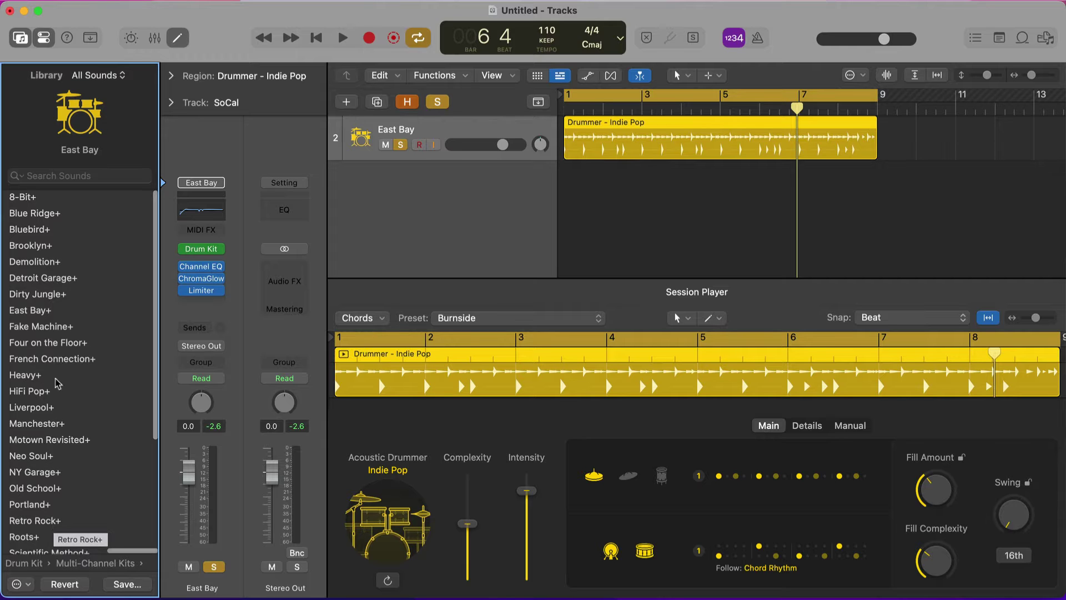
left_click(47, 315)
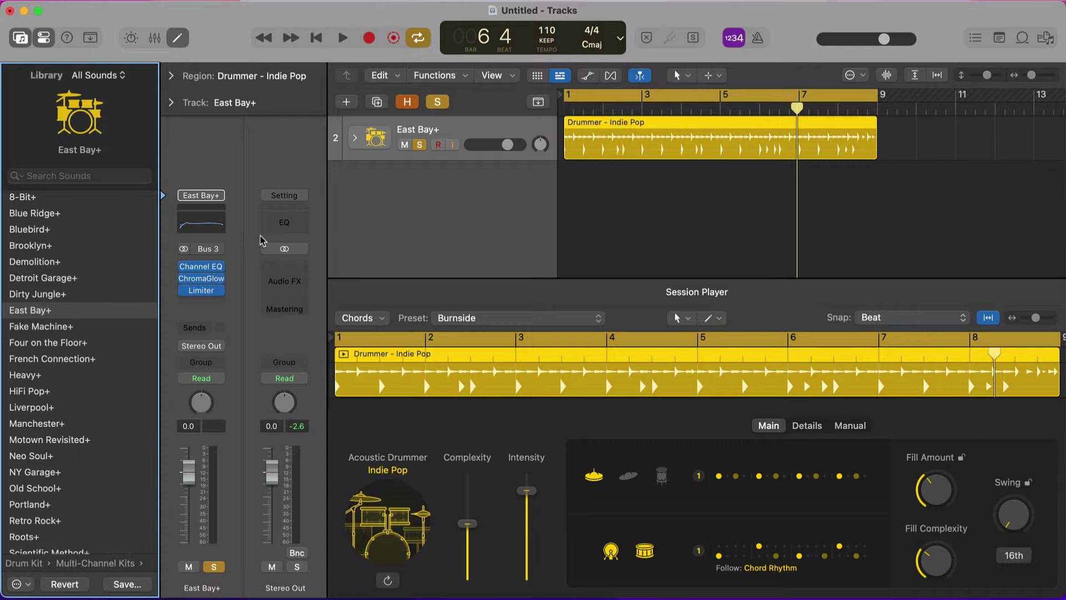
Step: Start playback and expand the East Bay+ track stack to view its individual drum channels
key("space")
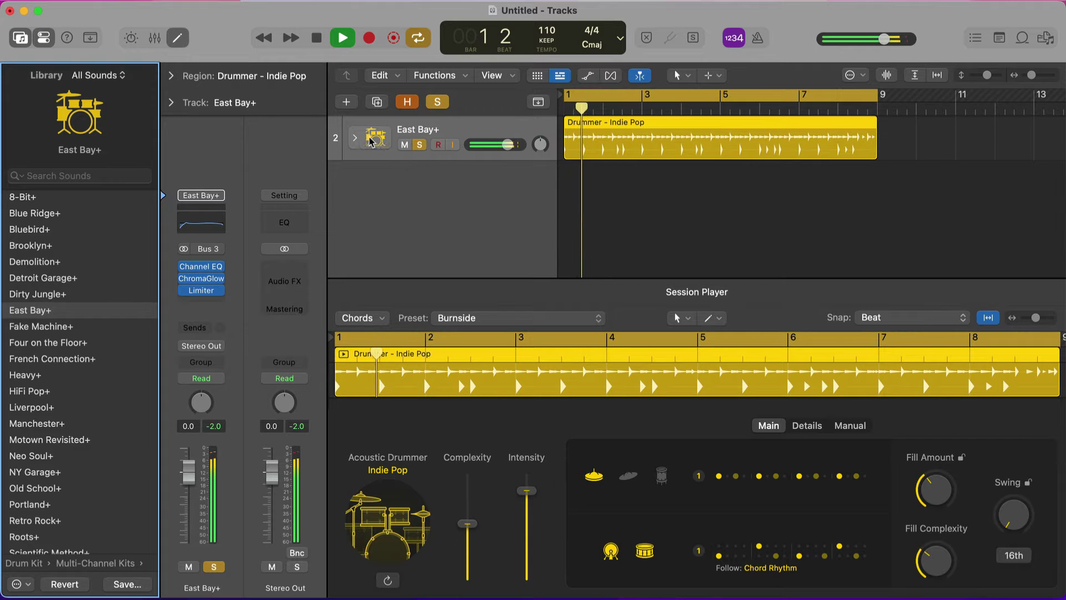
left_click(354, 137)
scroll(546, 231, "down", 15)
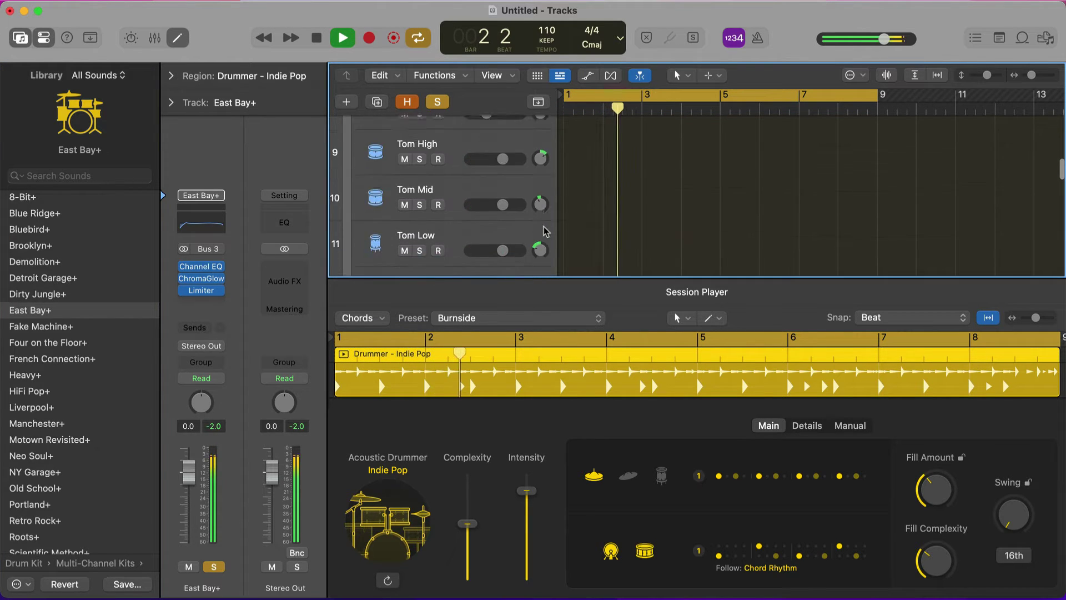
Step: Stop playback and collapse the East Bay+ track stack
scroll(546, 232, "up", 15)
key("space")
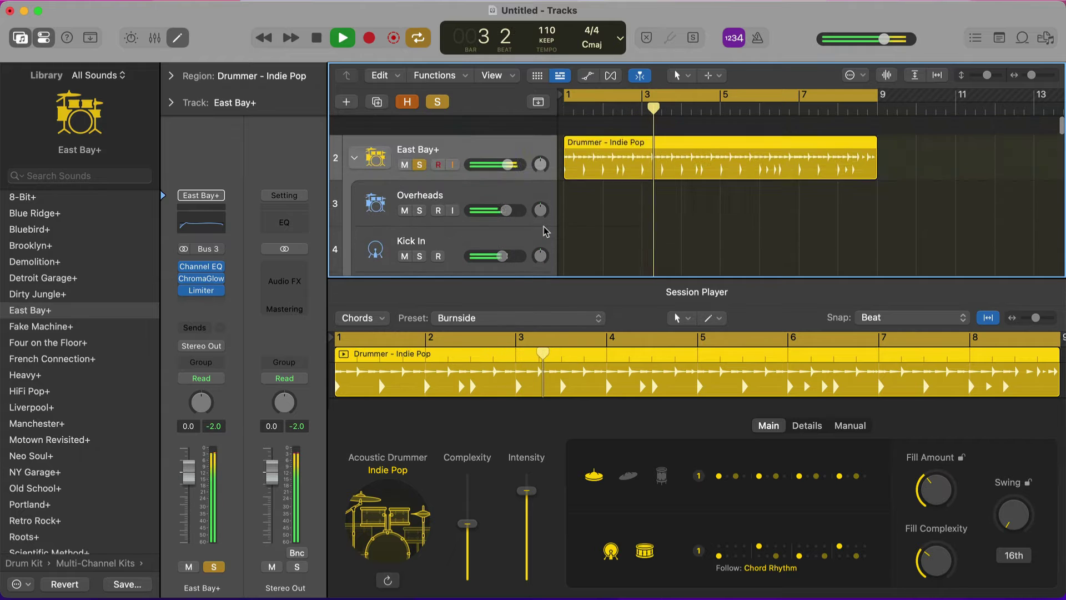
left_click(355, 138)
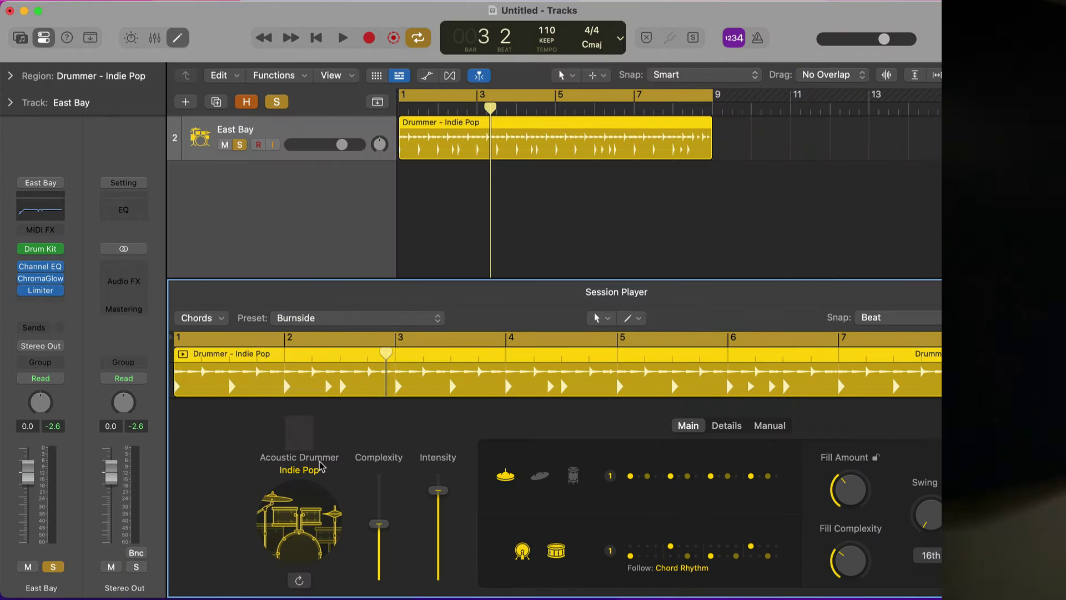
Step: Look through the available Acoustic Drummer styles and close the style chooser without changing Indie Pop
left_click(319, 469)
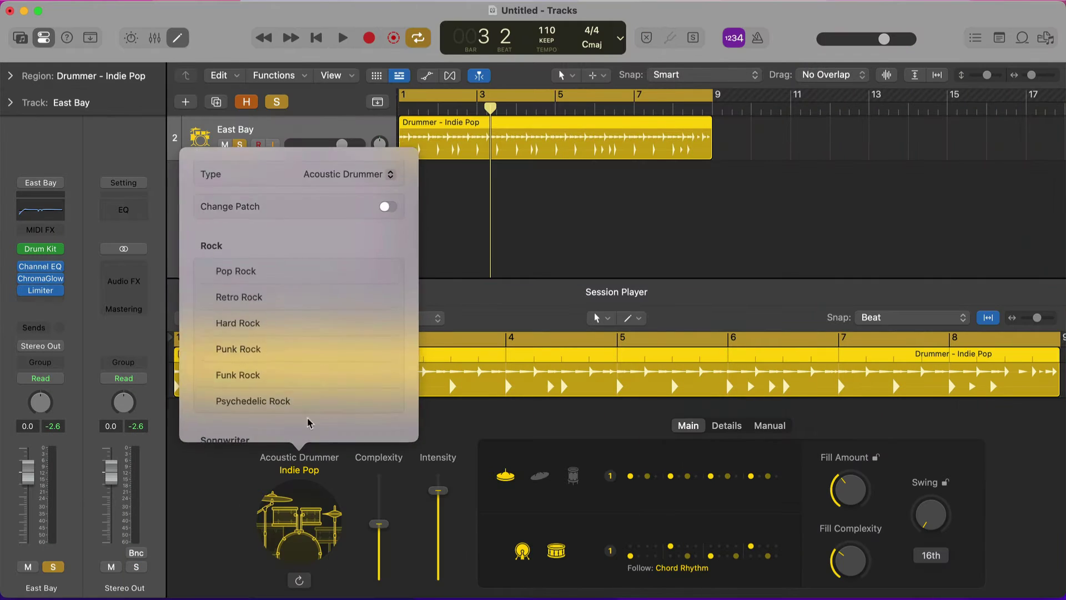
scroll(304, 352, "down", 10)
scroll(302, 350, "up", 10)
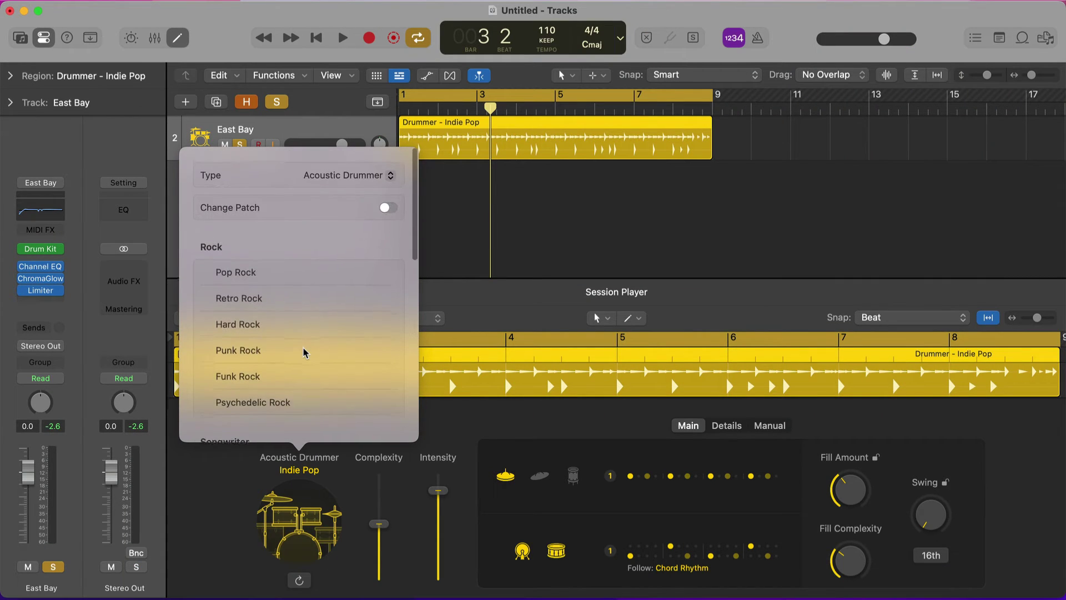
left_click(309, 466)
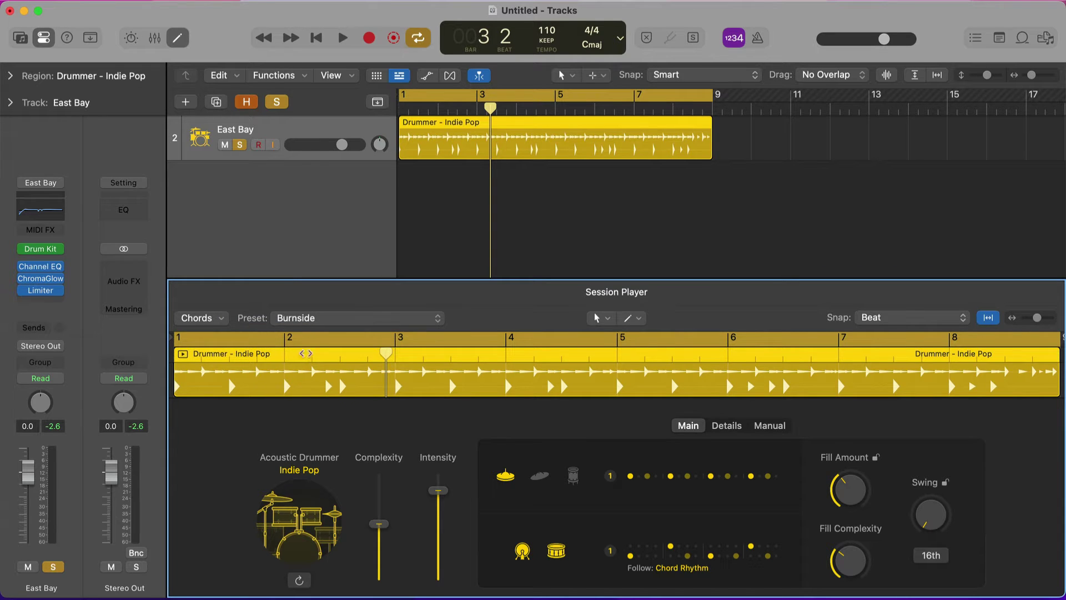
Step: Review the presets offered for the Indie Pop style and keep Burnside selected
left_click(284, 321)
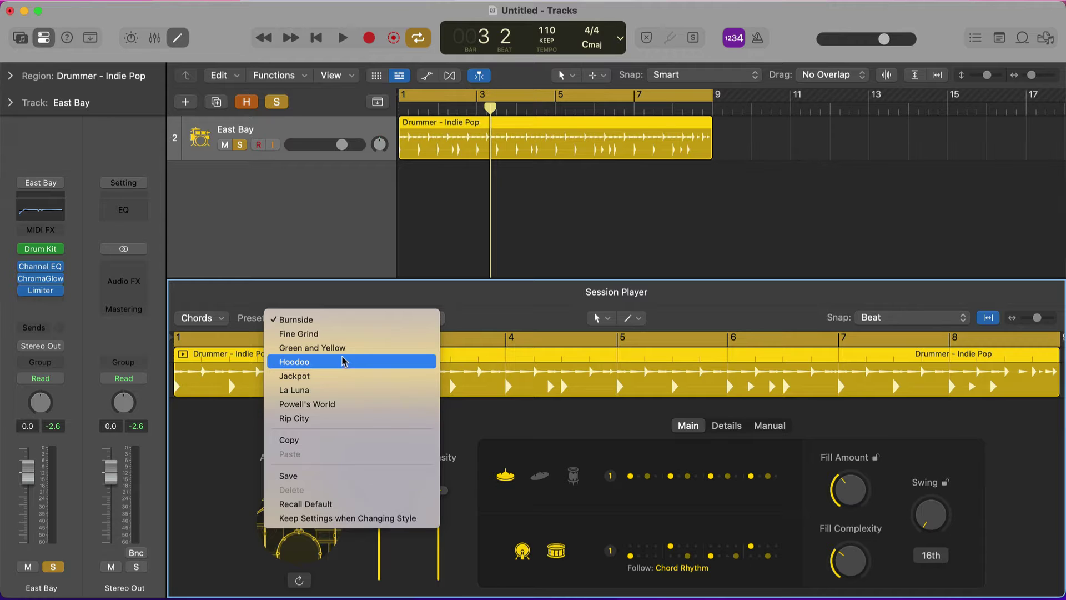
left_click(326, 303)
left_click(326, 317)
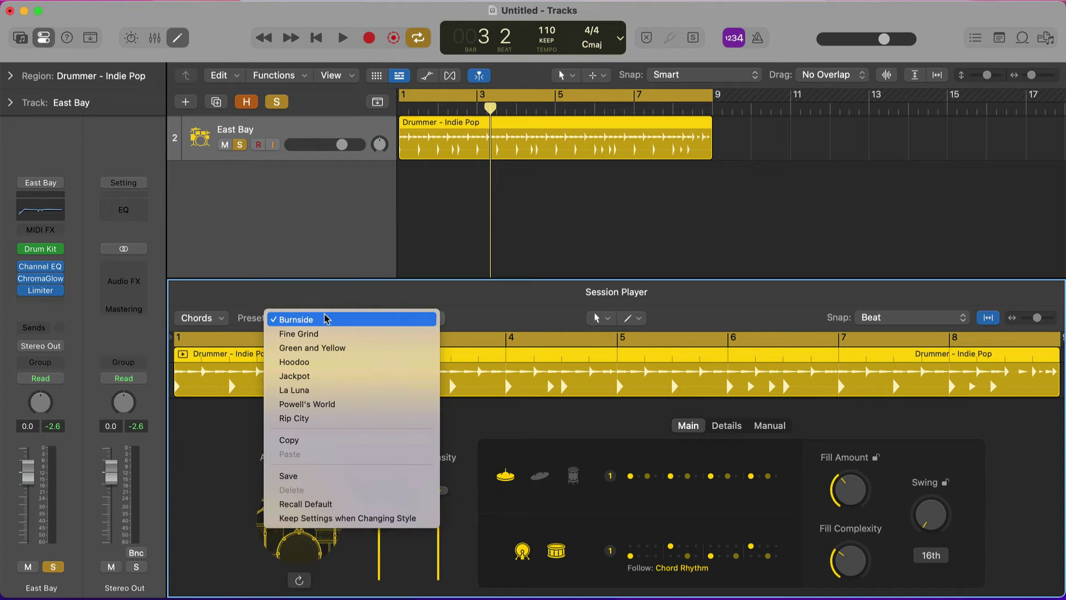
left_click(327, 319)
Step: Start playback and audition the Fine Grind, Green and Yellow, and Hoodoo presets on the drummer region
key("space")
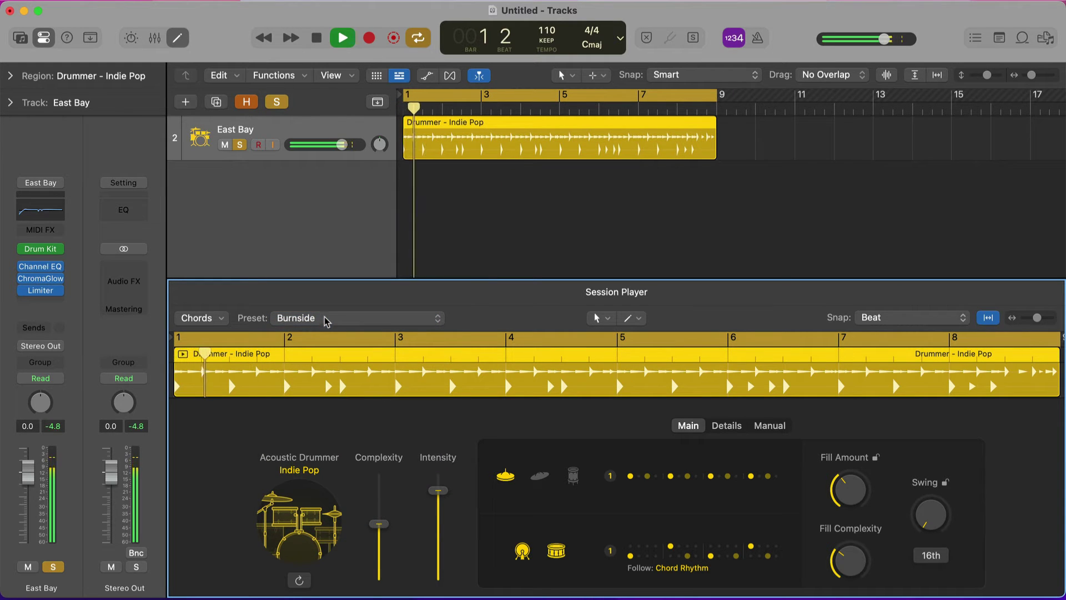
left_click(327, 319)
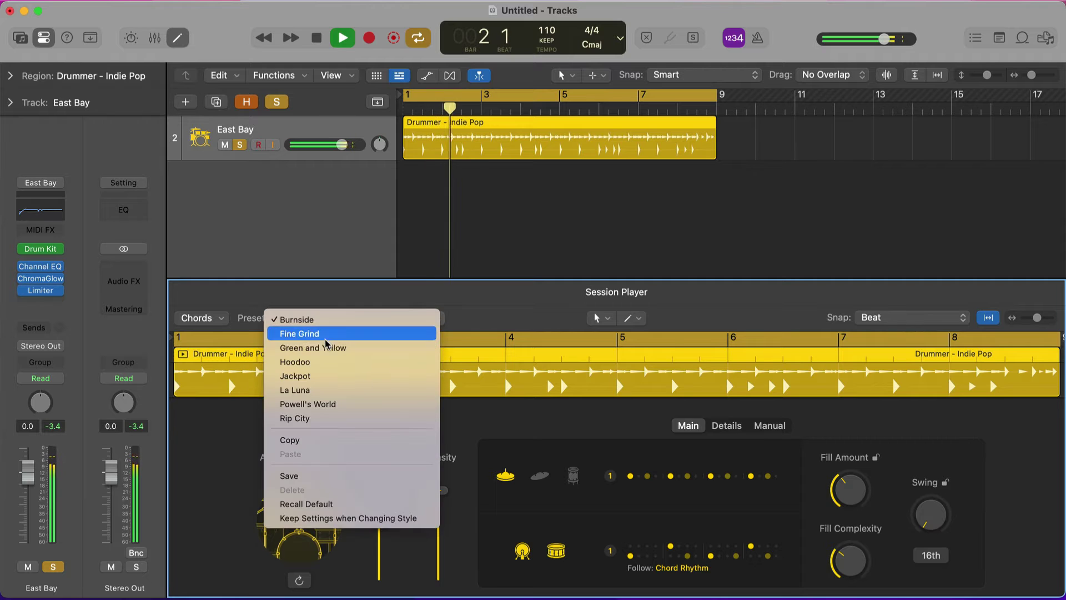
left_click(326, 335)
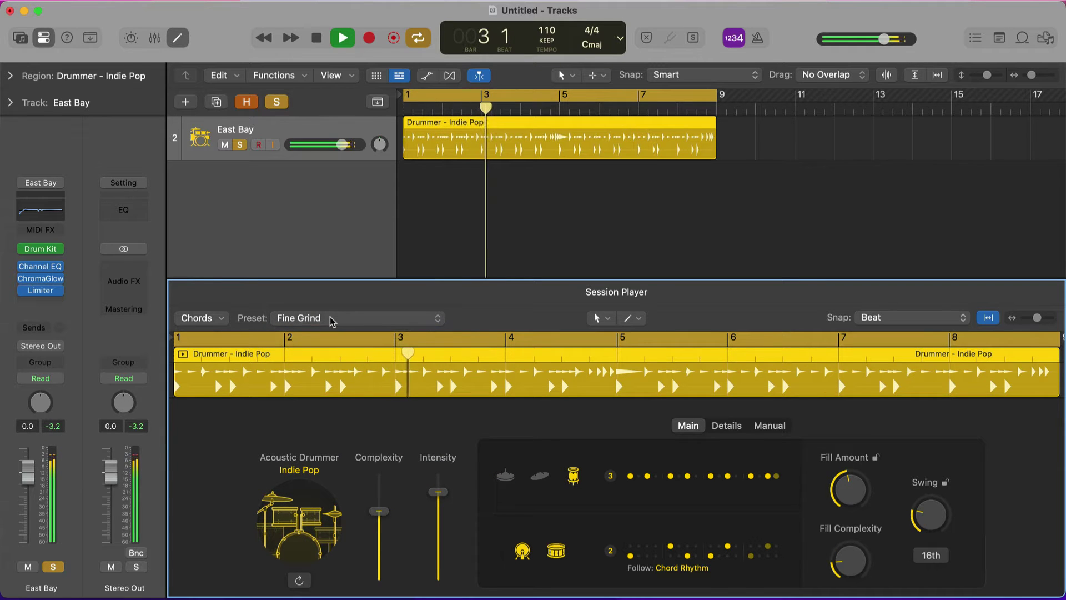
left_click(330, 319)
left_click(330, 335)
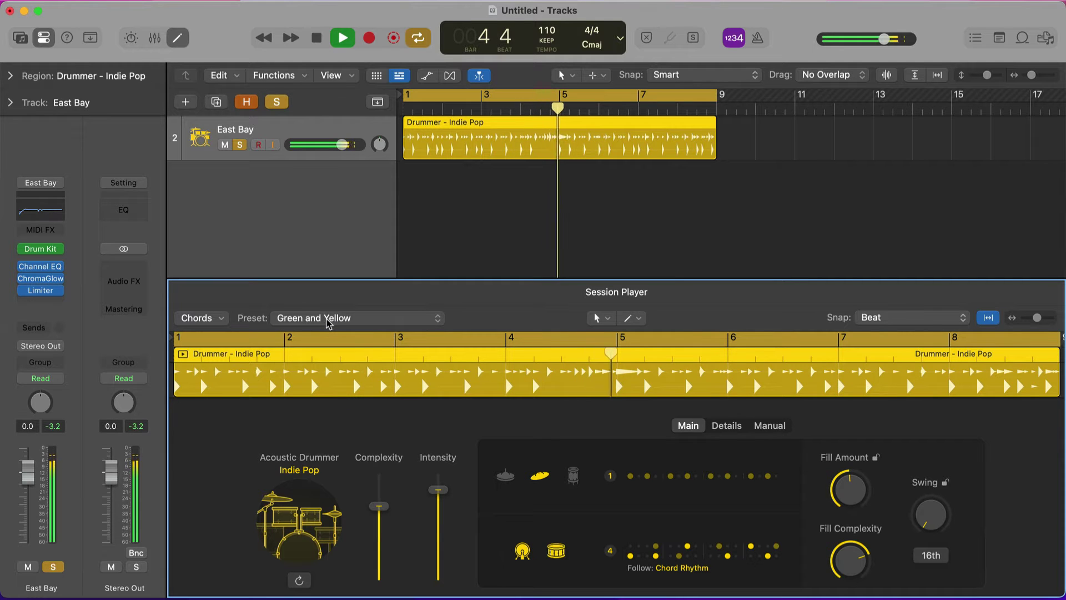
left_click(329, 319)
left_click(332, 334)
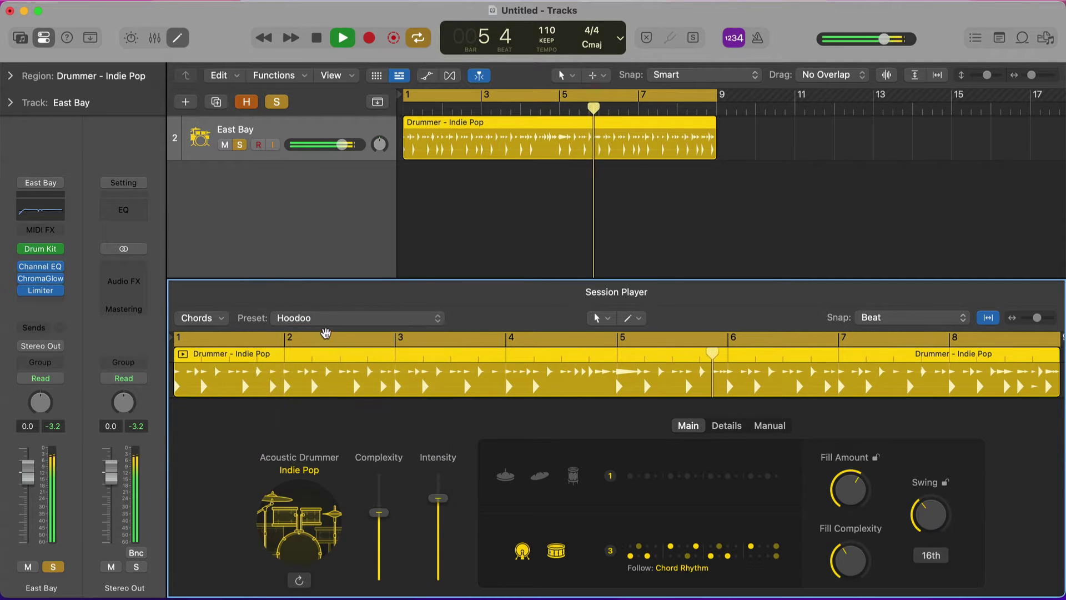
Step: Audition the Jackpot and La Luna presets on the drummer region and stop playback
left_click(340, 324)
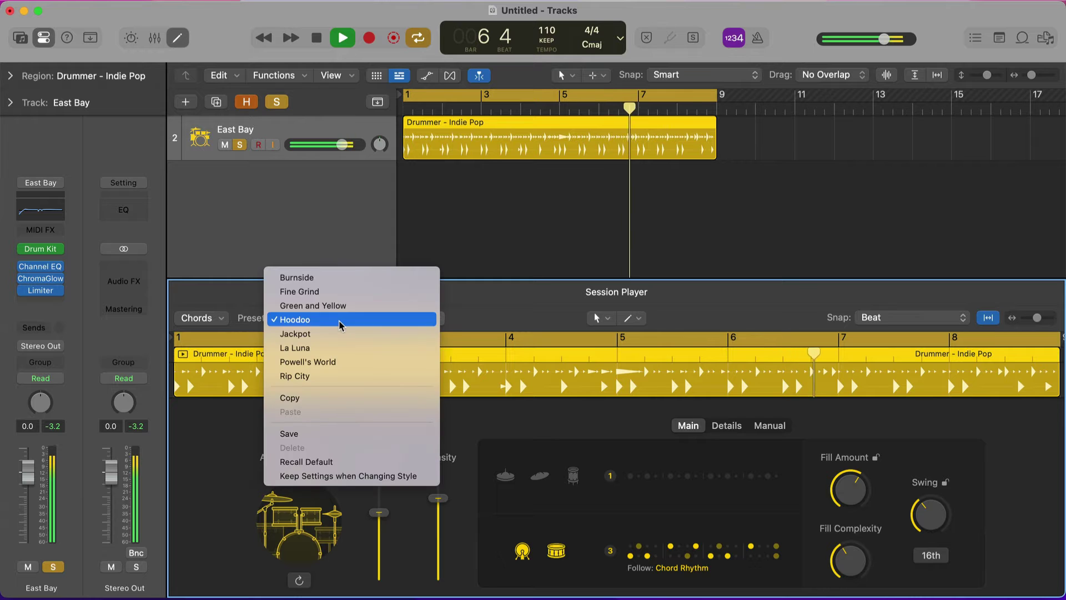
left_click(337, 334)
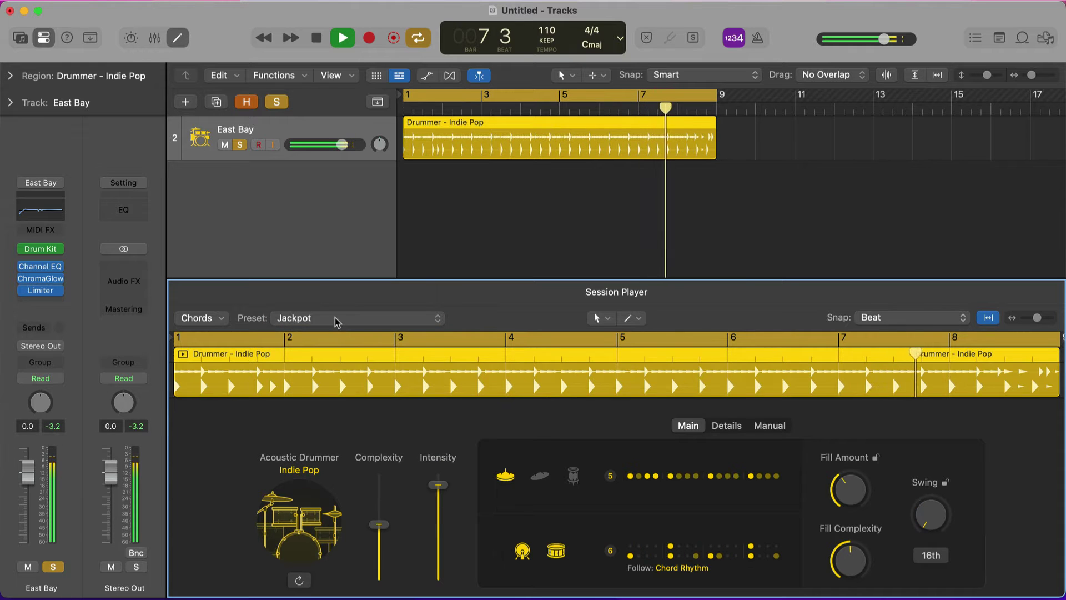
left_click(336, 320)
left_click(332, 334)
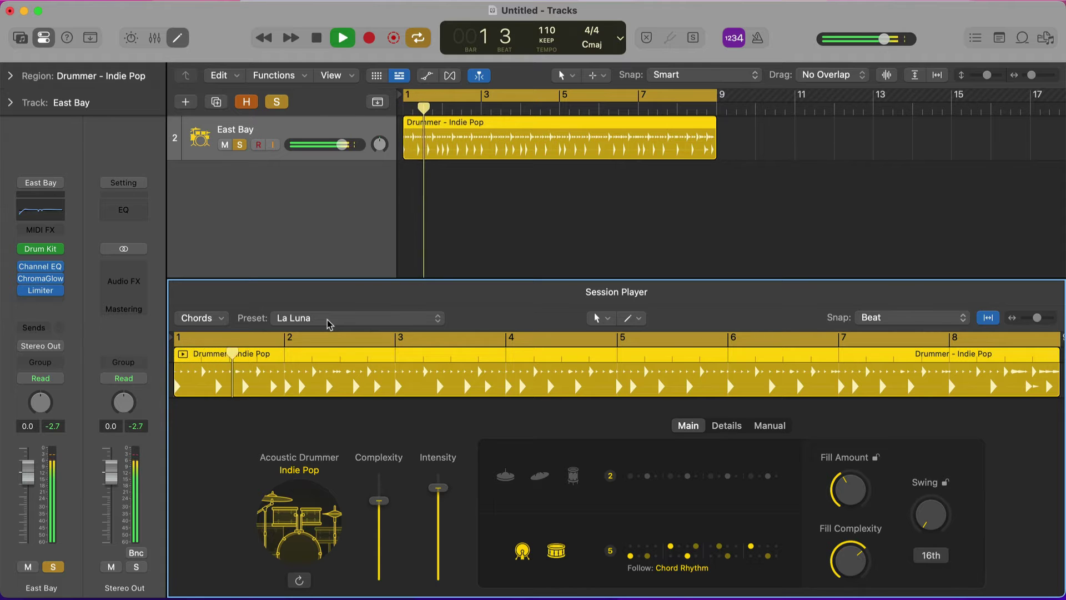
key("space")
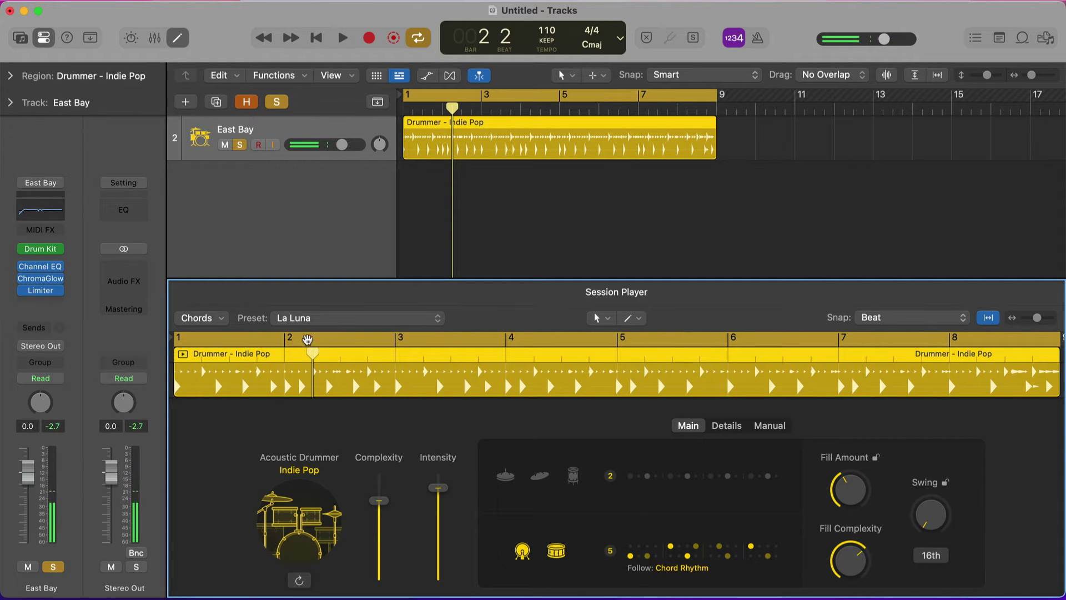
Step: Reapply the Burnside preset to the drummer region and restart playback
left_click(303, 318)
left_click(311, 243)
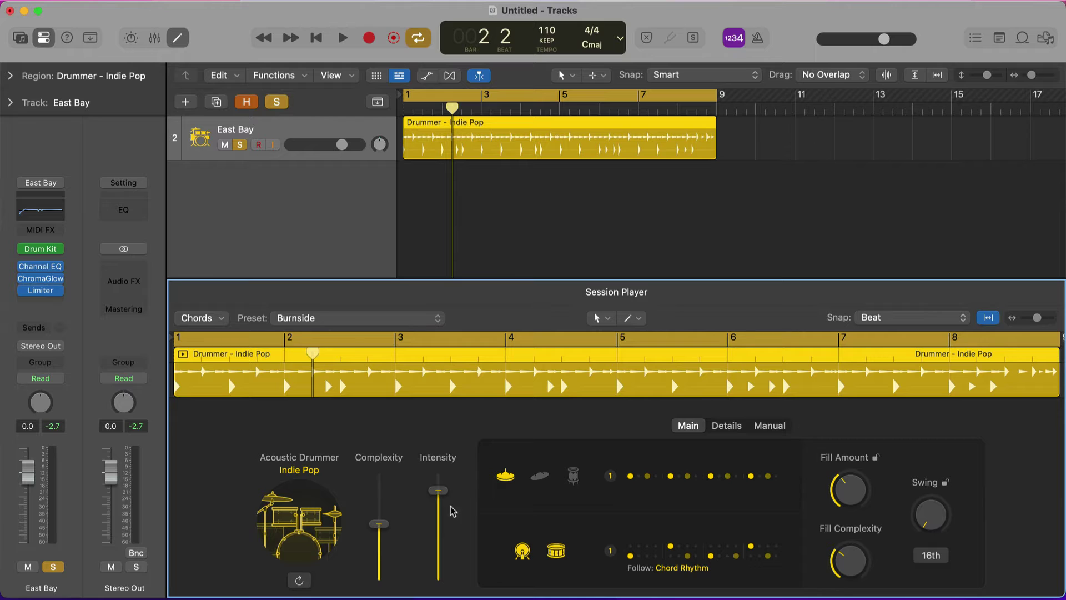
key("space")
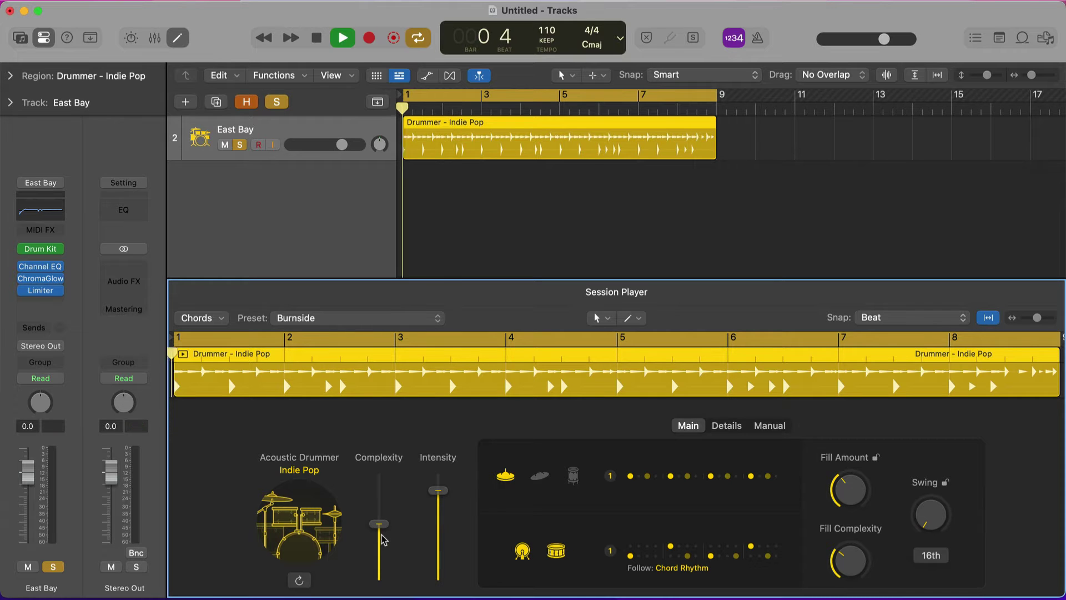
Step: Try the drummer's Complexity at maximum and minimum, and set it back to about the middle
left_click_drag(378, 524, 381, 476)
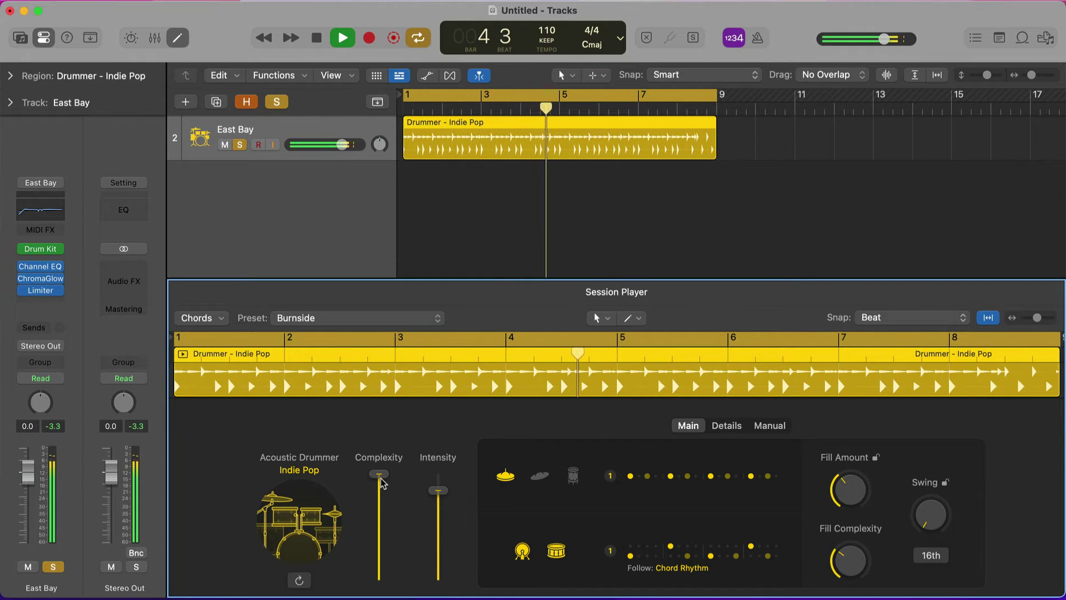
left_click_drag(381, 485, 382, 580)
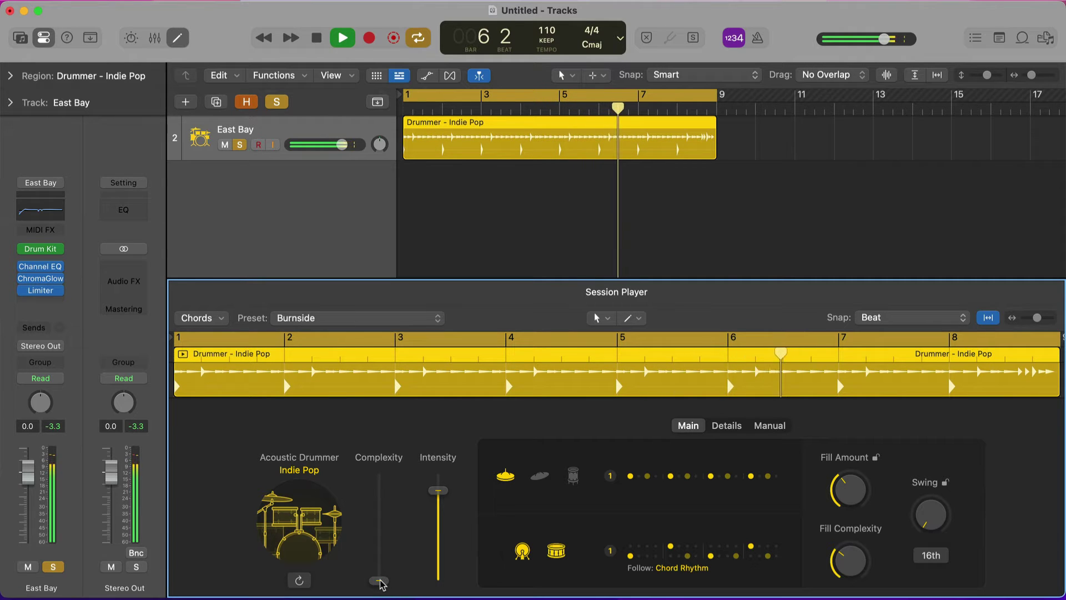
left_click_drag(381, 580, 380, 526)
Step: Try the drummer's Intensity at maximum and minimum, set it close to the top of its range, and stop playback
left_click_drag(442, 496, 441, 476)
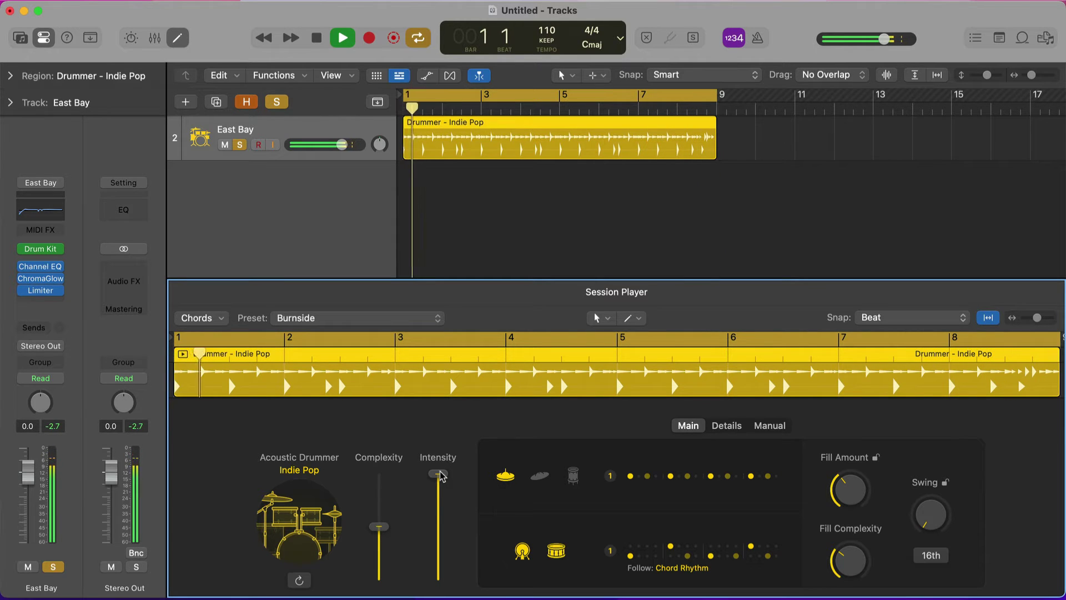
left_click_drag(440, 476, 438, 578)
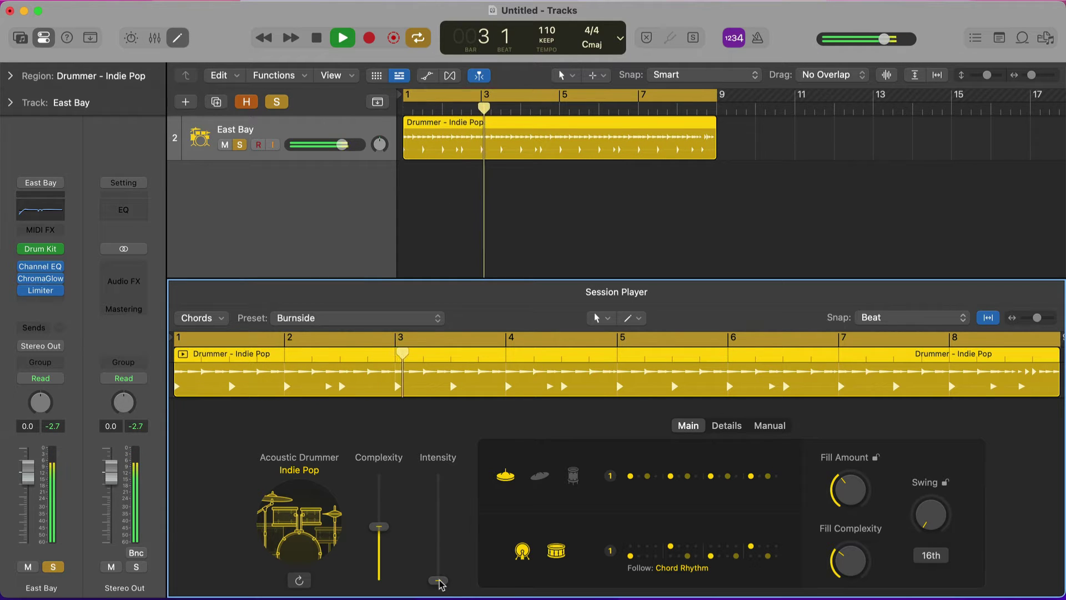
left_click_drag(439, 581, 445, 502)
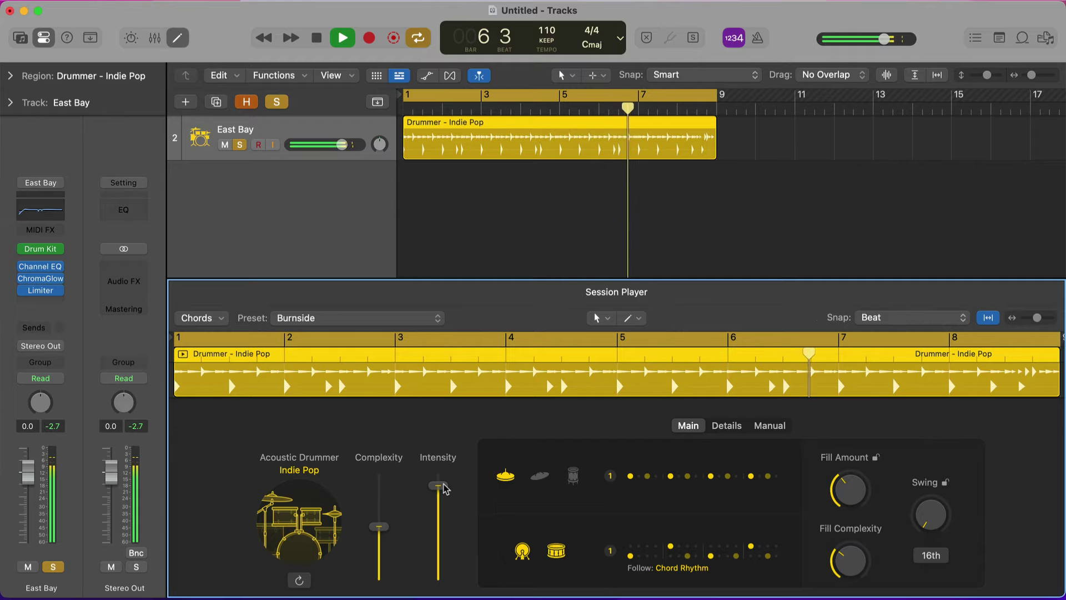
key("space")
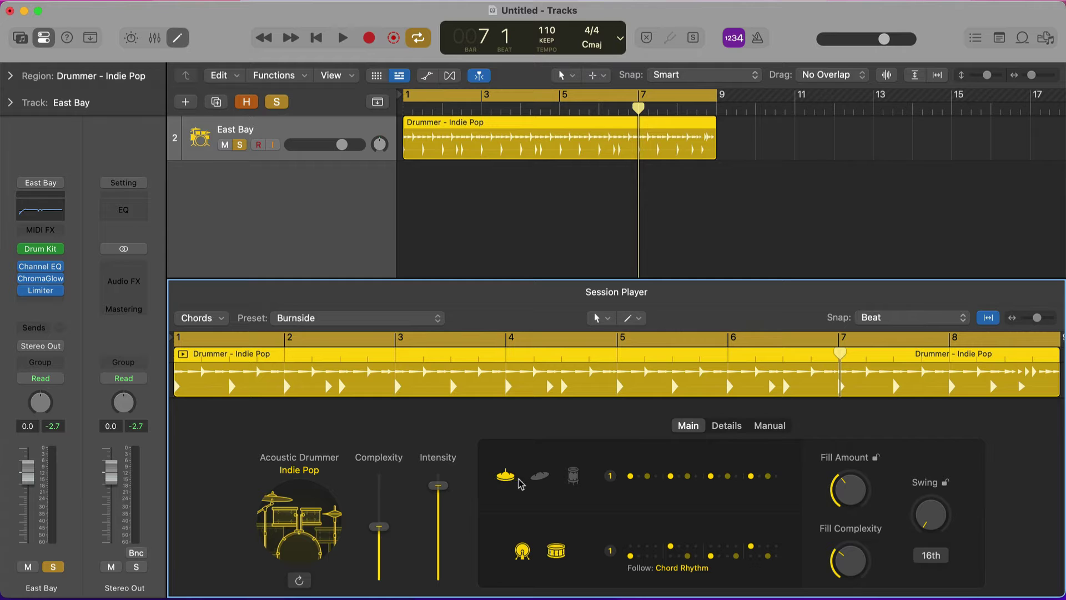
Step: Audition the cymbals and toms in place of the hi-hat during playback, switch back to the hi-hat, and stop
key("space")
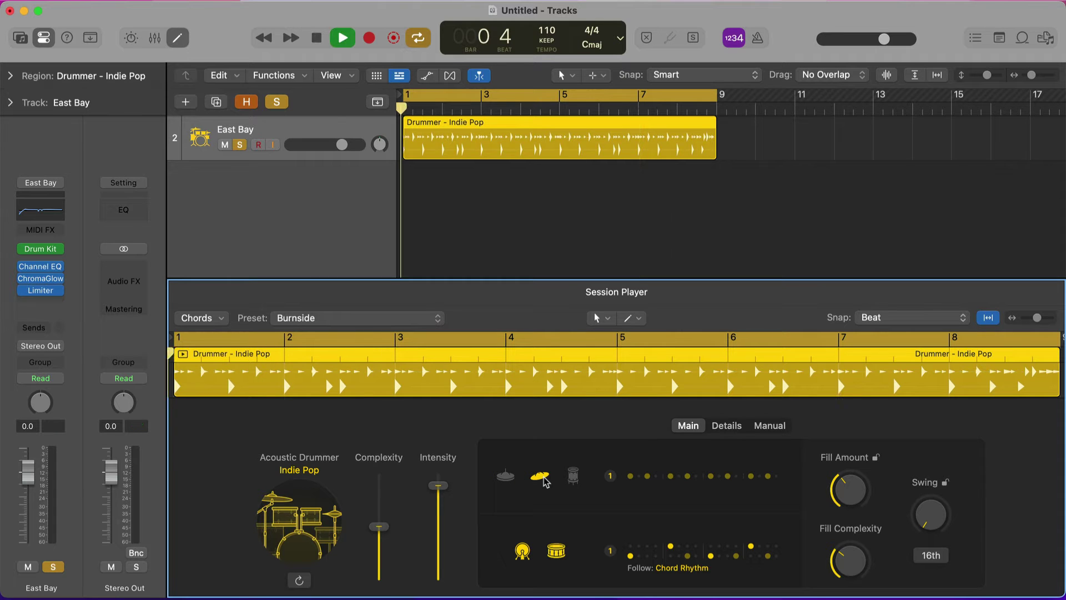
left_click(574, 475)
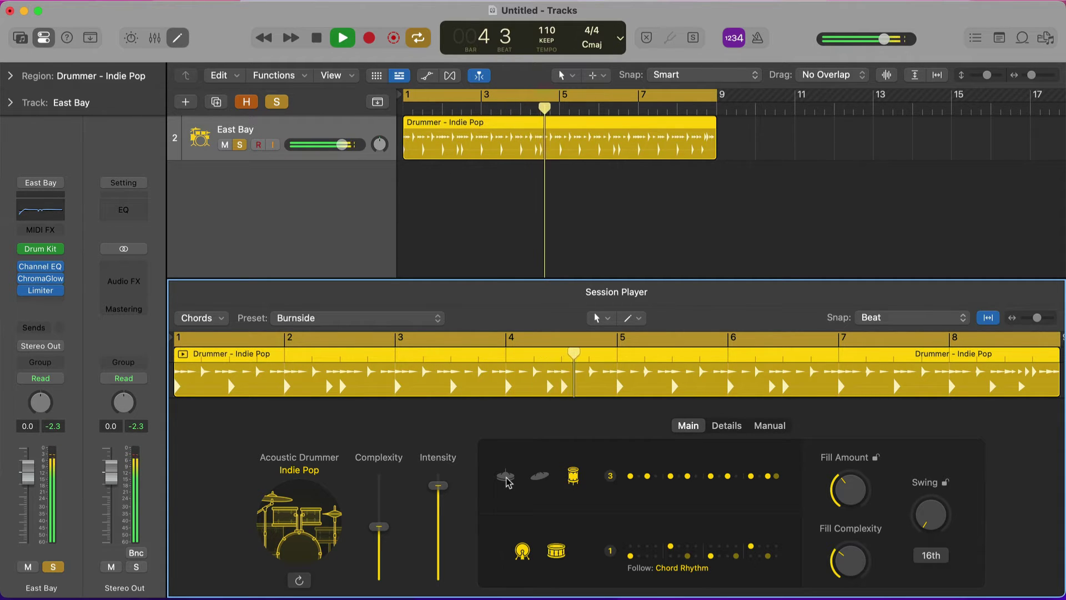
left_click(537, 479)
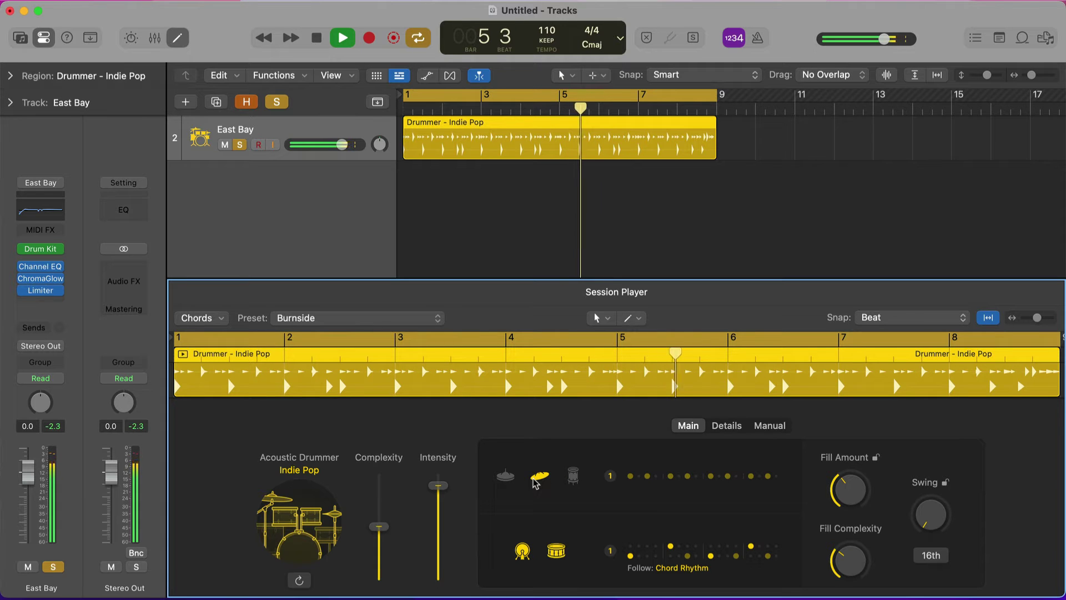
left_click(506, 478)
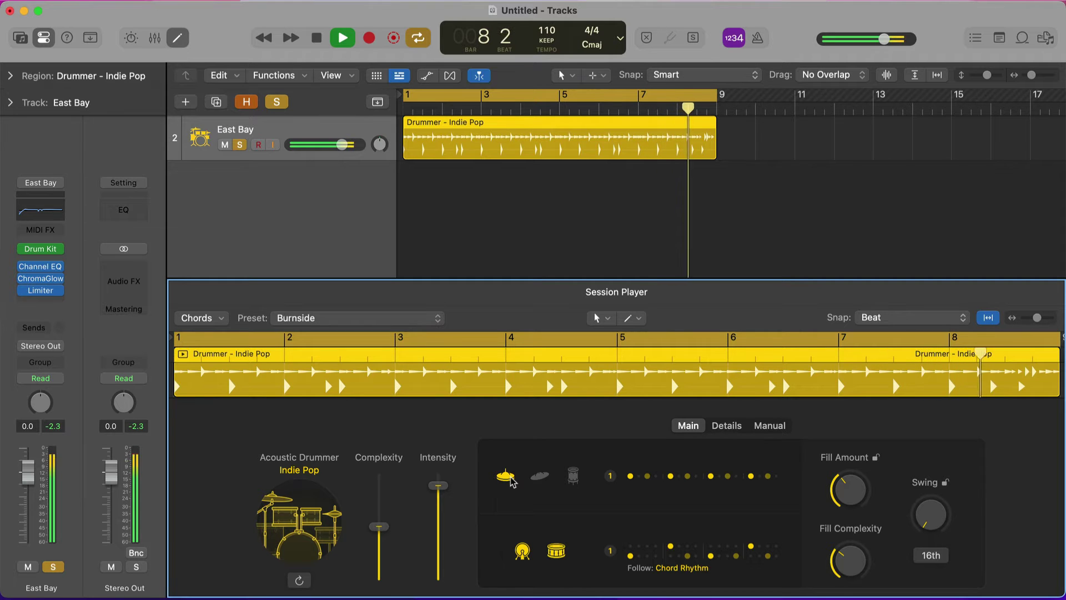
key("space")
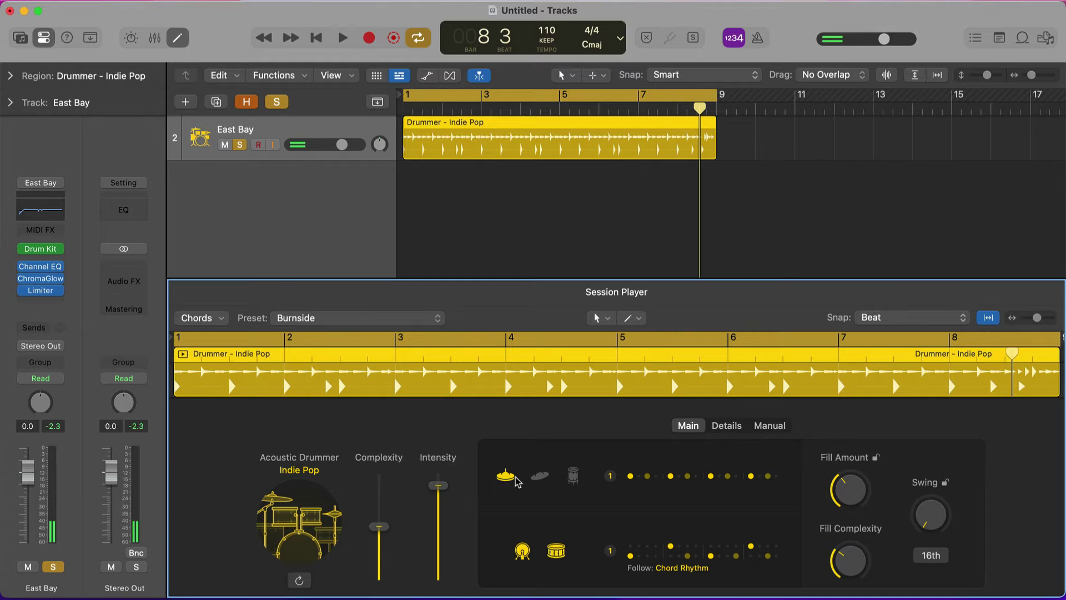
Step: View the five hi-hat pattern variations and the preset list, leaving pattern 1 and Burnside selected
left_click(621, 480)
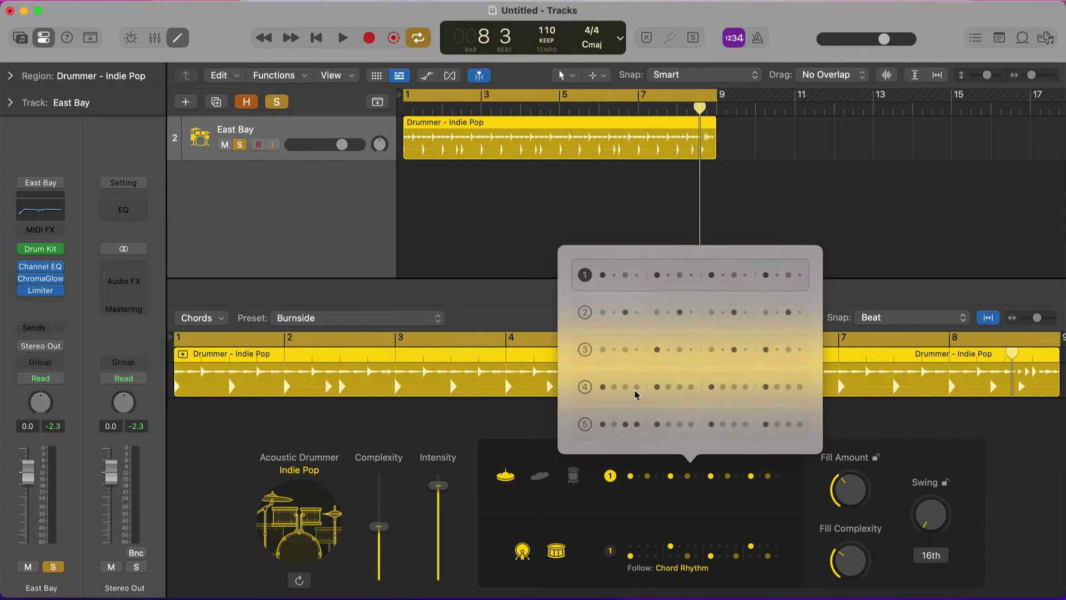
left_click(536, 456)
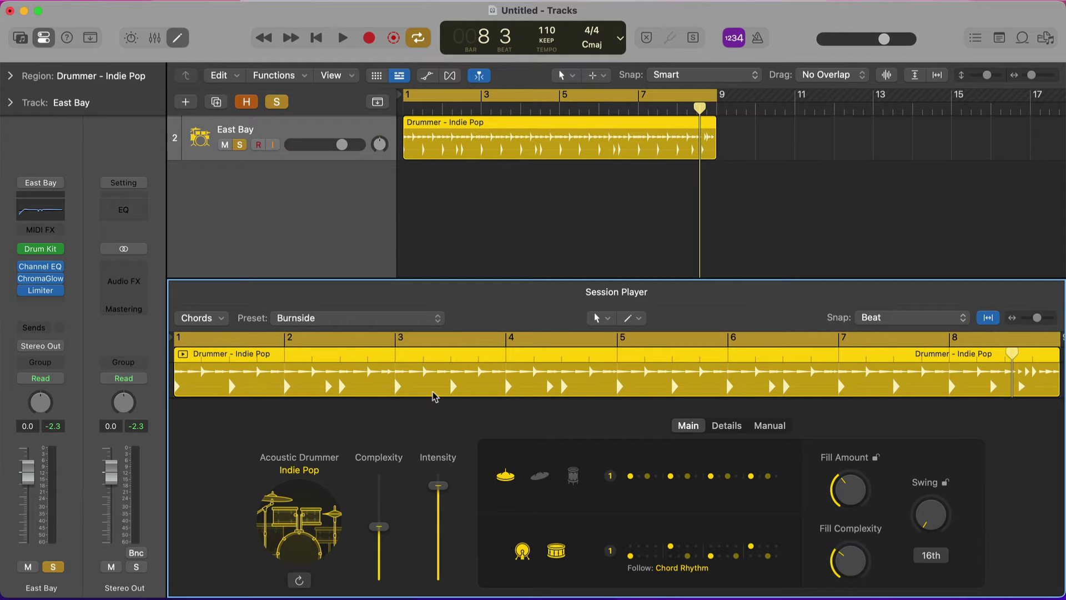
left_click(328, 317)
left_click(326, 298)
Step: Toggle the hi-hat off and on, try the toms and cymbals instead, and return to the hi-hat
left_click(510, 479)
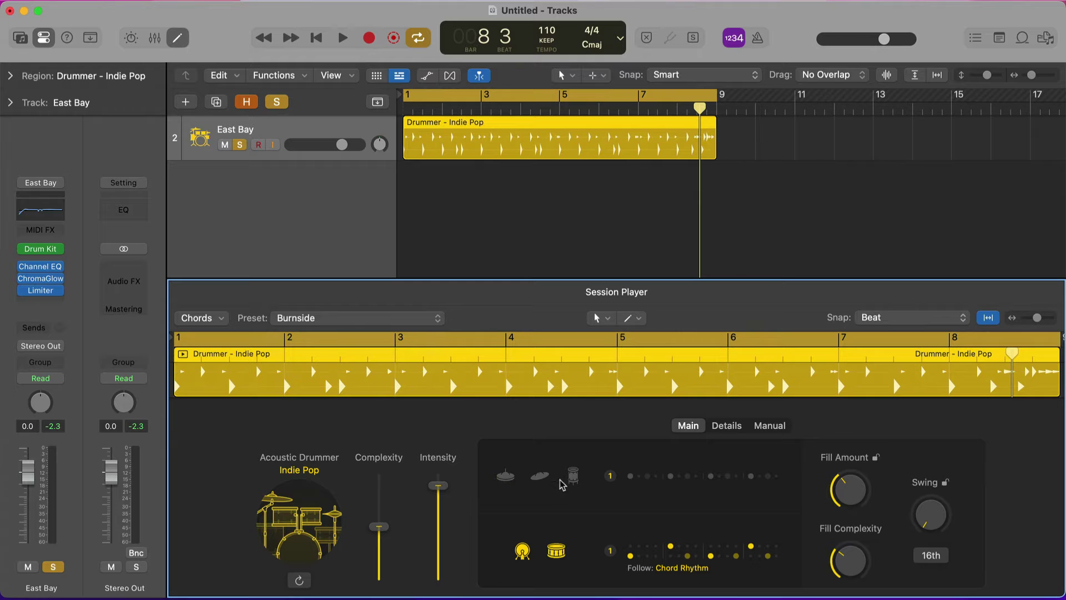
left_click(508, 479)
left_click(508, 479)
left_click(507, 479)
left_click(574, 477)
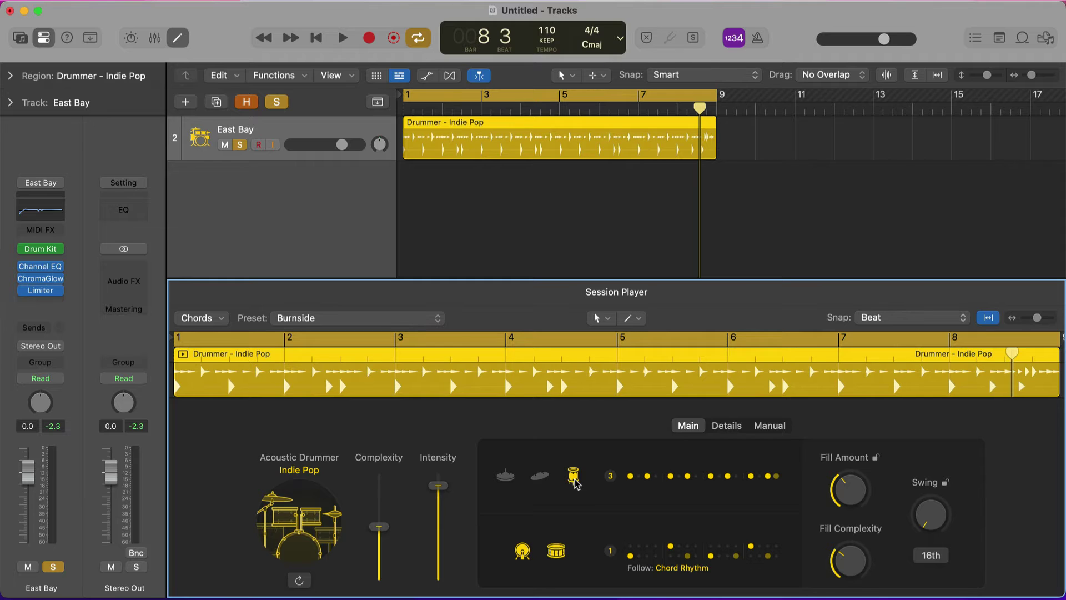
left_click(547, 481)
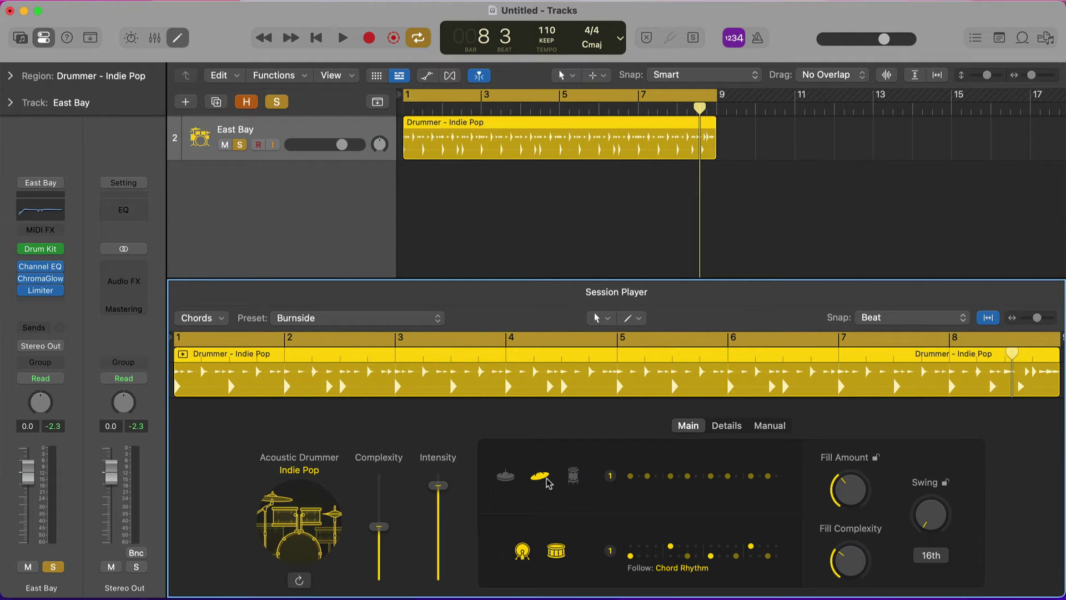
left_click(574, 476)
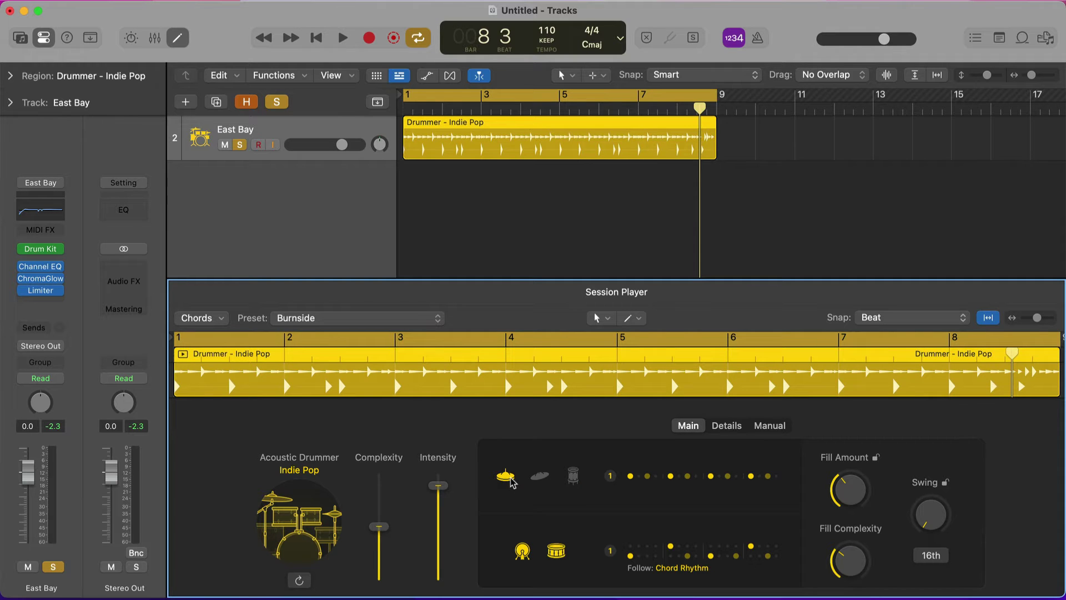
Step: Switch the drummer from the hi-hat to the toms, to the cymbals, and back to the hi-hat
left_click(573, 476)
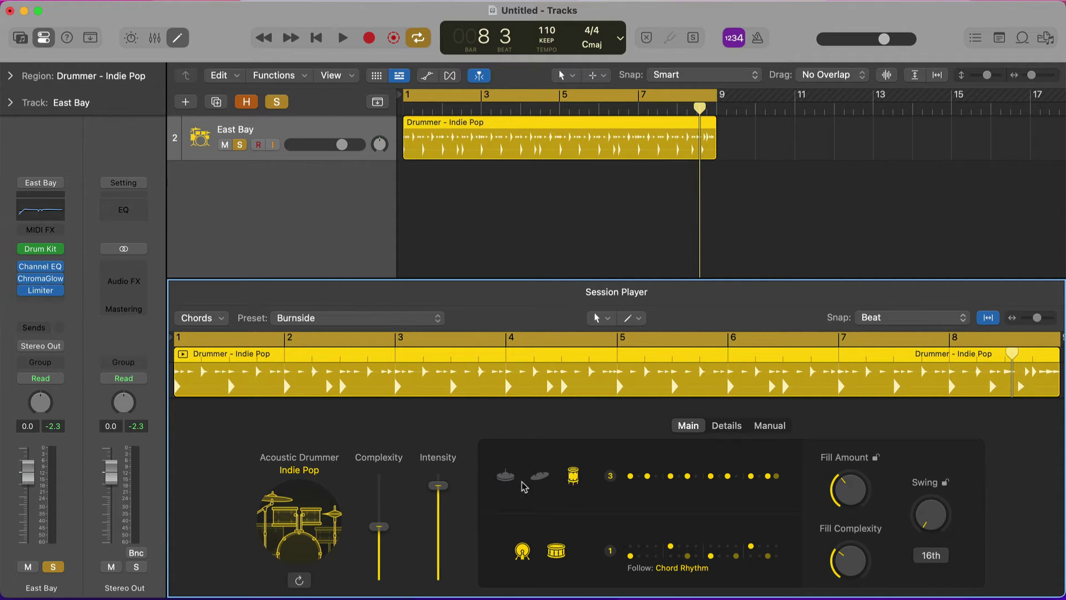
left_click(539, 477)
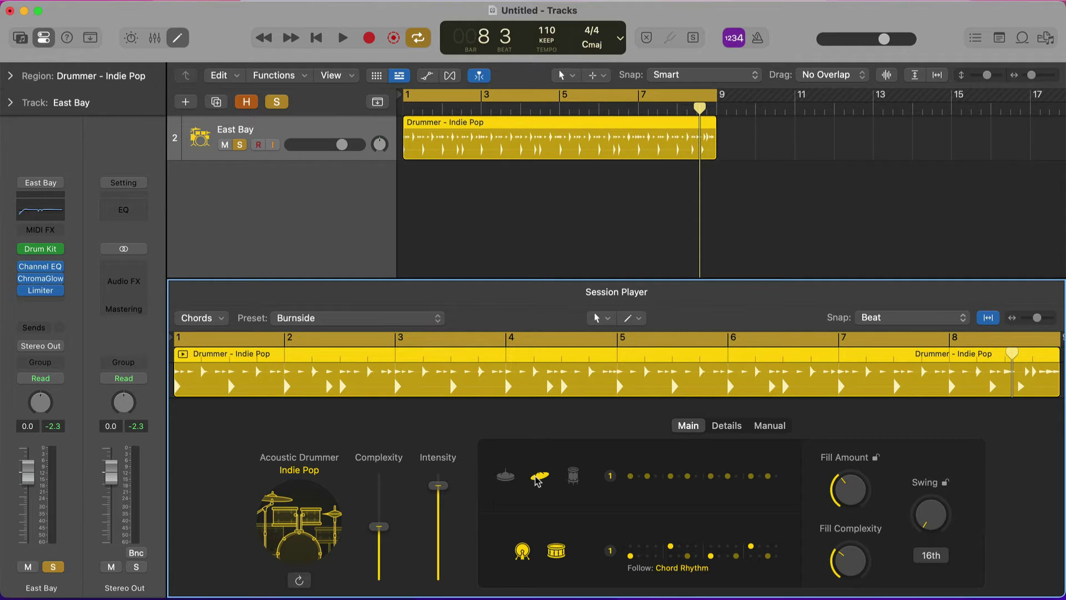
left_click(514, 477)
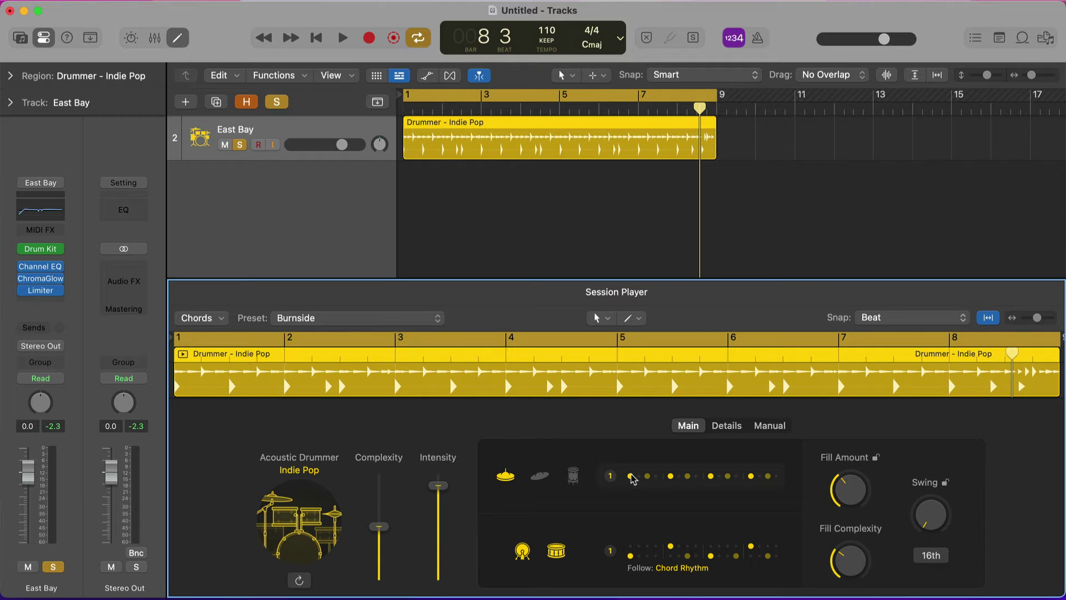
Step: Play the region, view the hi-hat's pattern variations while keeping pattern 1, and stop playback
key("space")
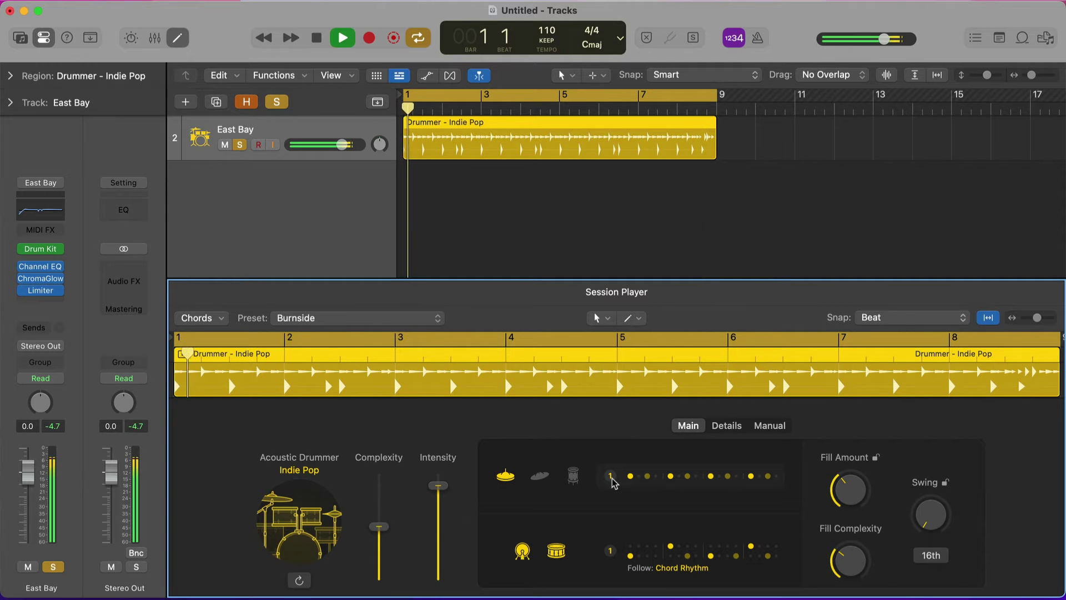
left_click(611, 476)
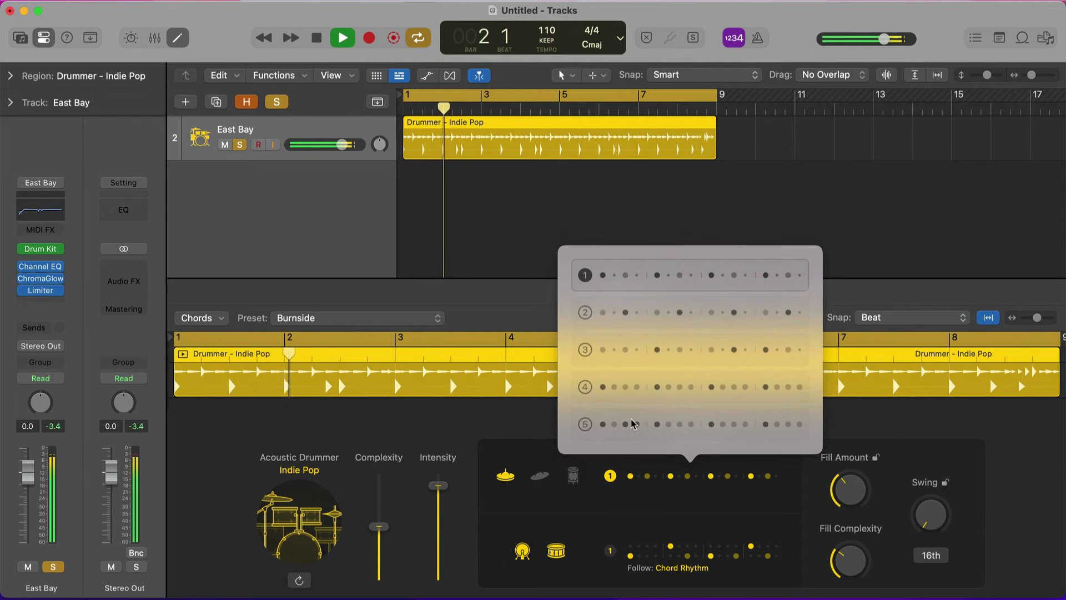
left_click(611, 476)
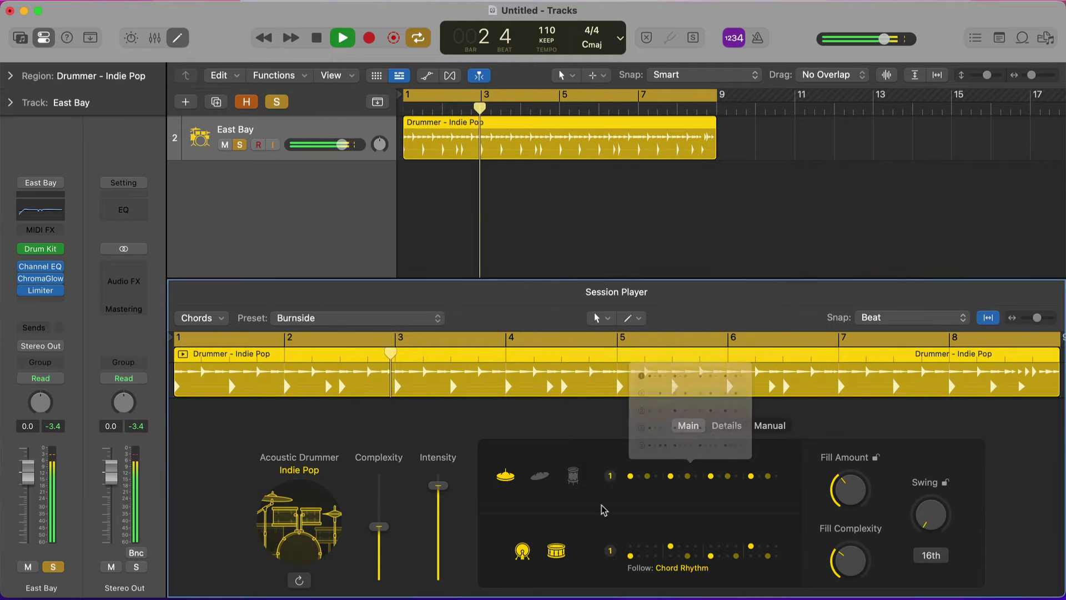
key("space")
left_click(610, 476)
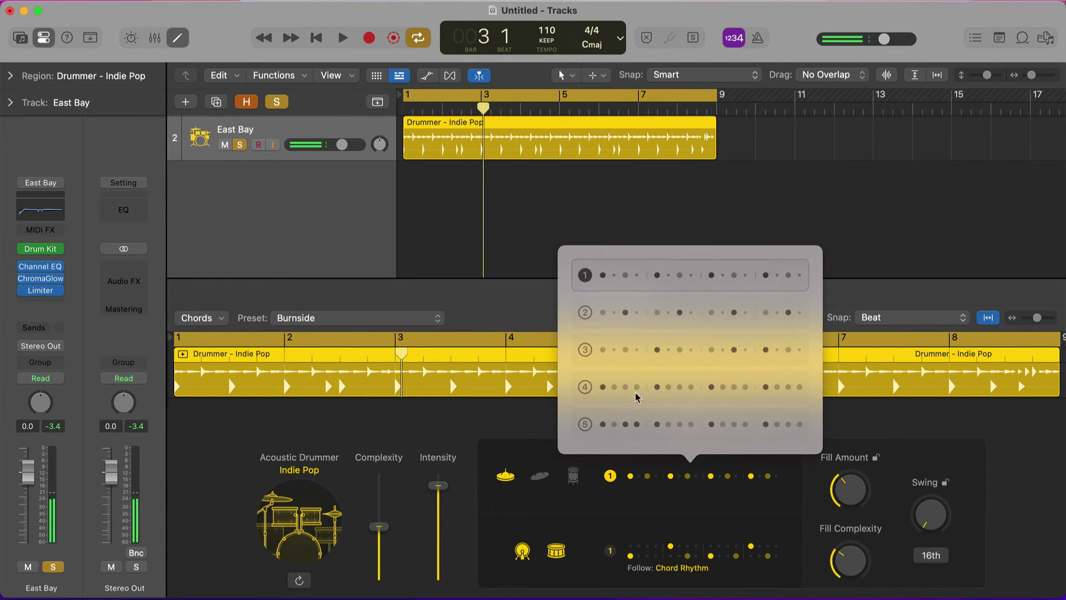
Step: Switch to the toms, view their pattern variations, and return to the hi-hat
left_click(537, 477)
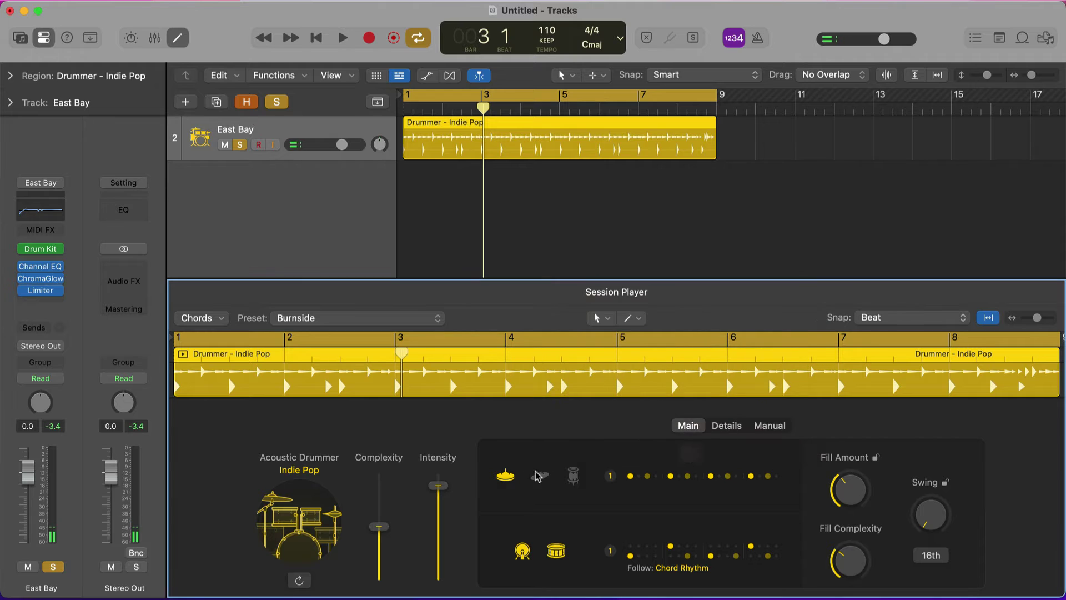
left_click(610, 476)
left_click(574, 476)
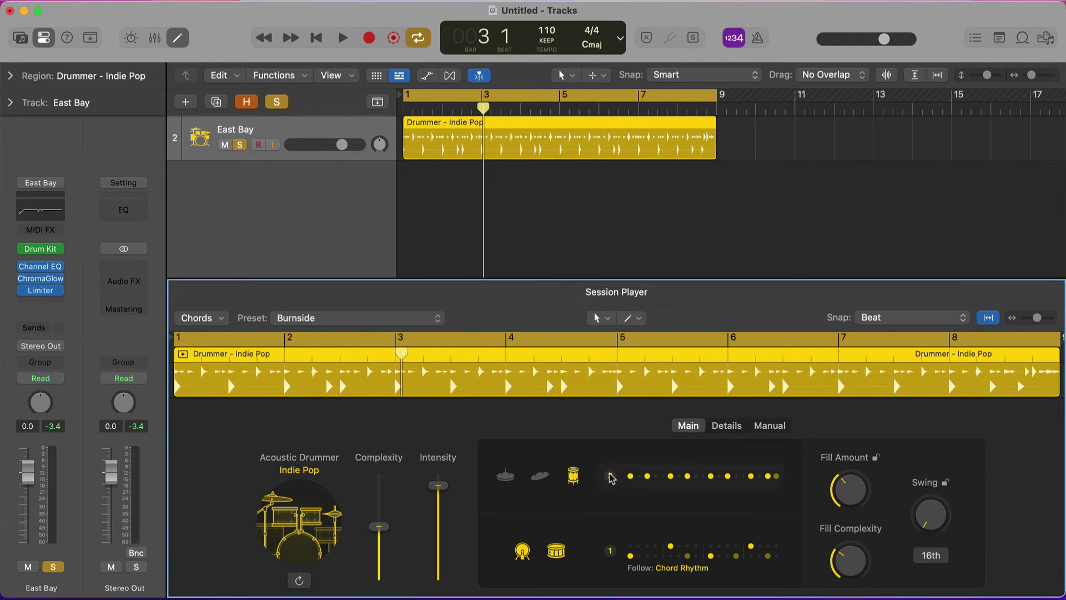
left_click(626, 474)
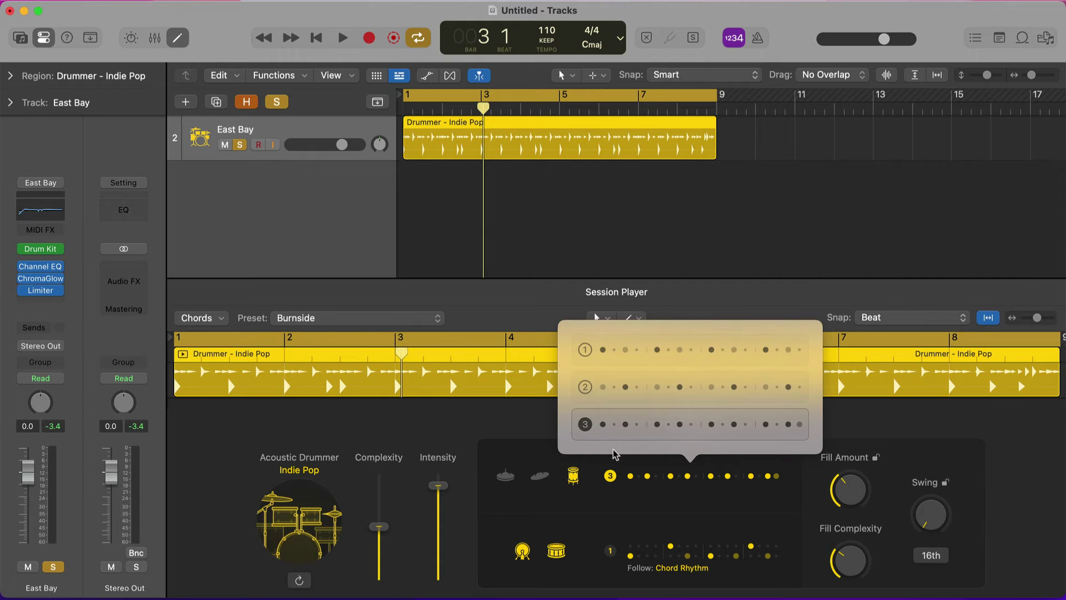
left_click(506, 477)
Step: Audition hi-hat patterns 5, 4, 3 and 2 during playback, return to pattern 1, and stop
left_click(609, 478)
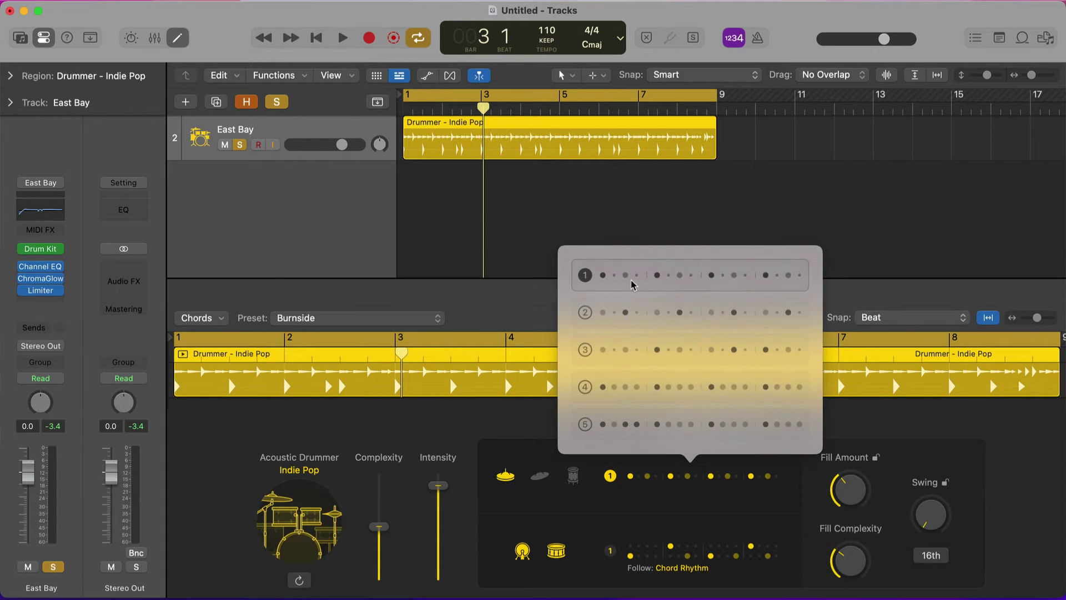
left_click(651, 425)
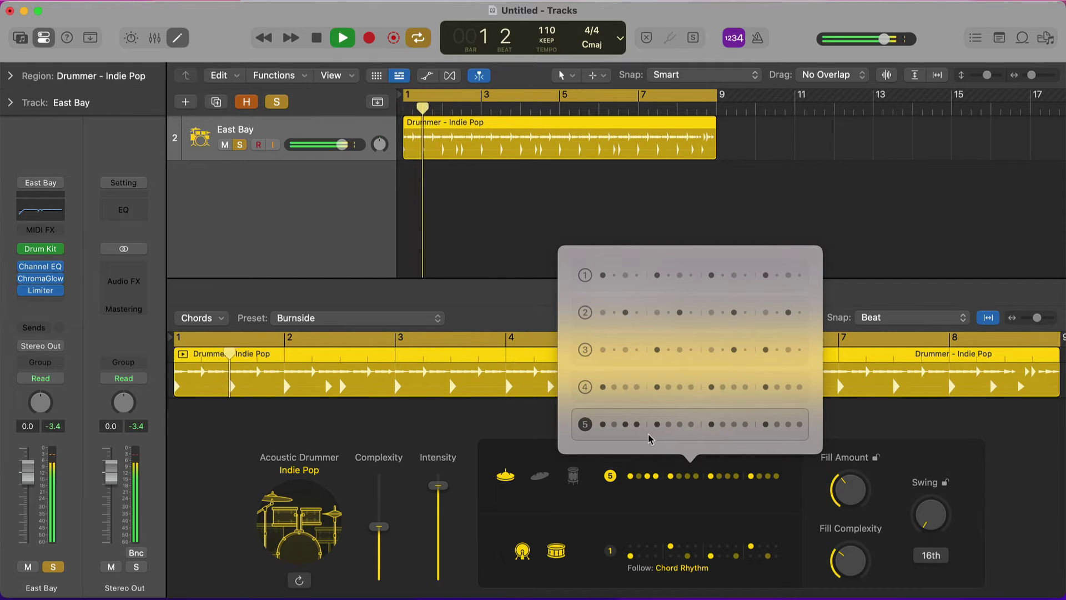
left_click(624, 393)
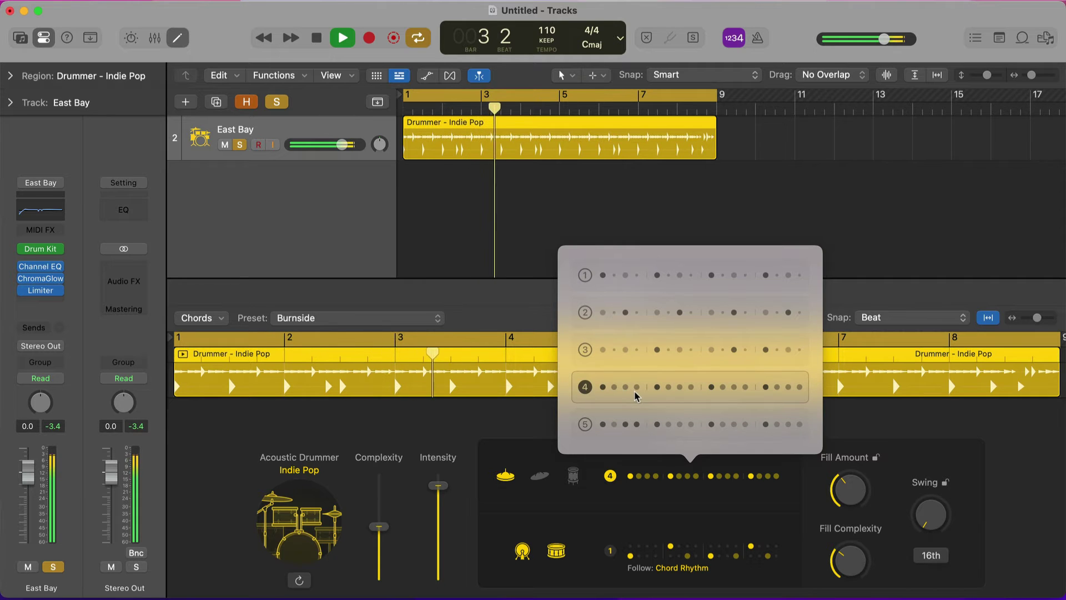
left_click(642, 350)
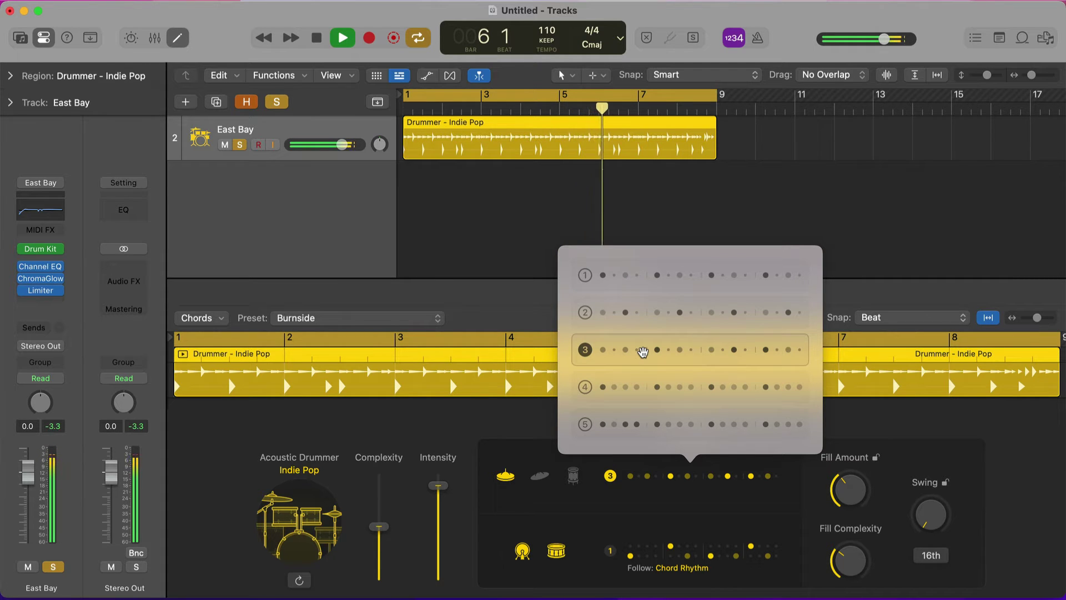
left_click(646, 313)
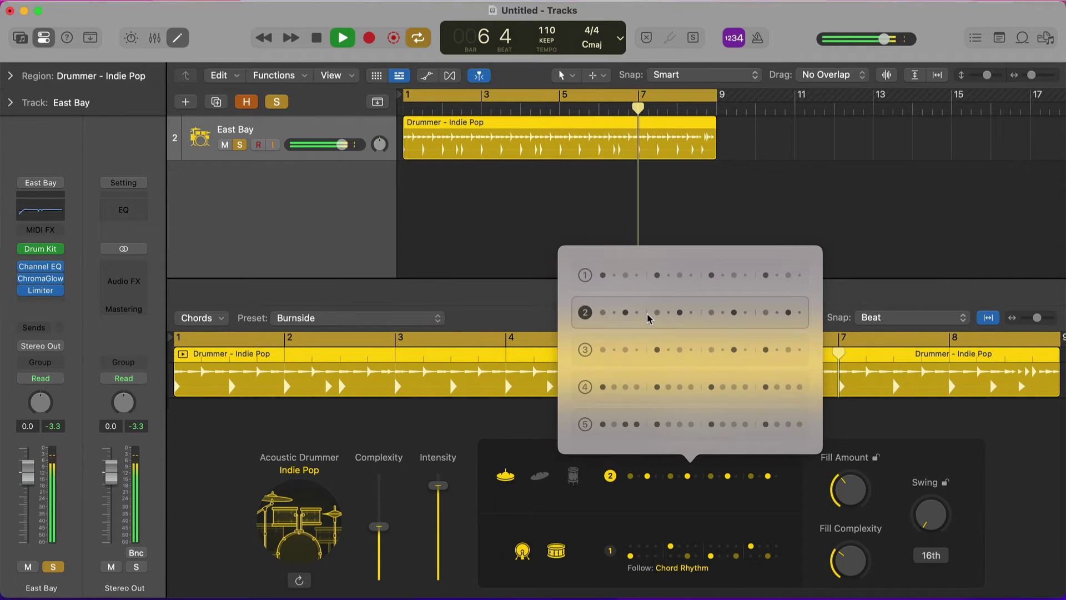
left_click(644, 276)
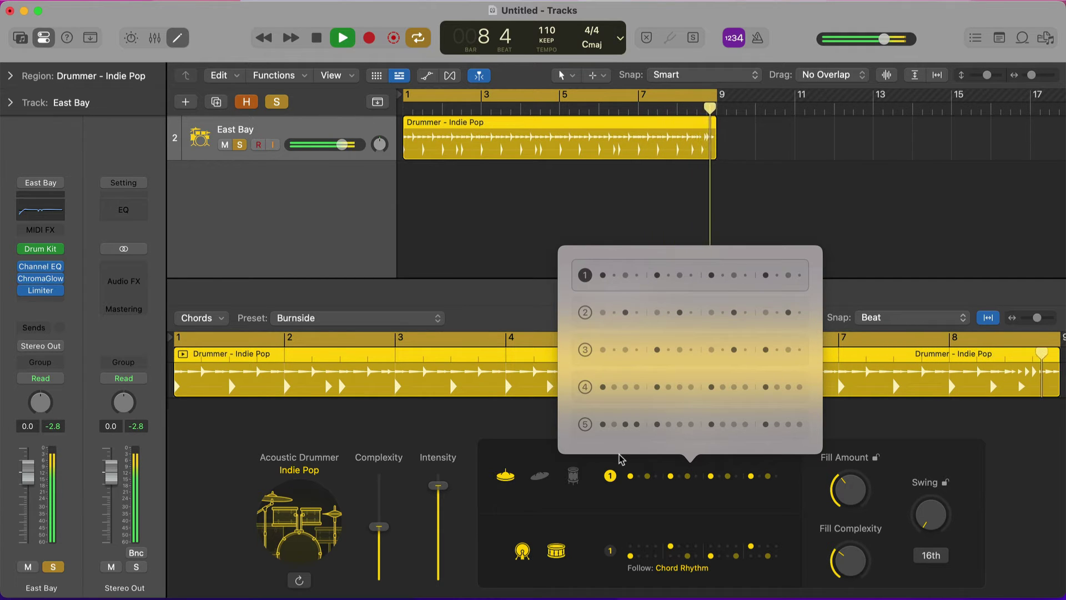
key("space")
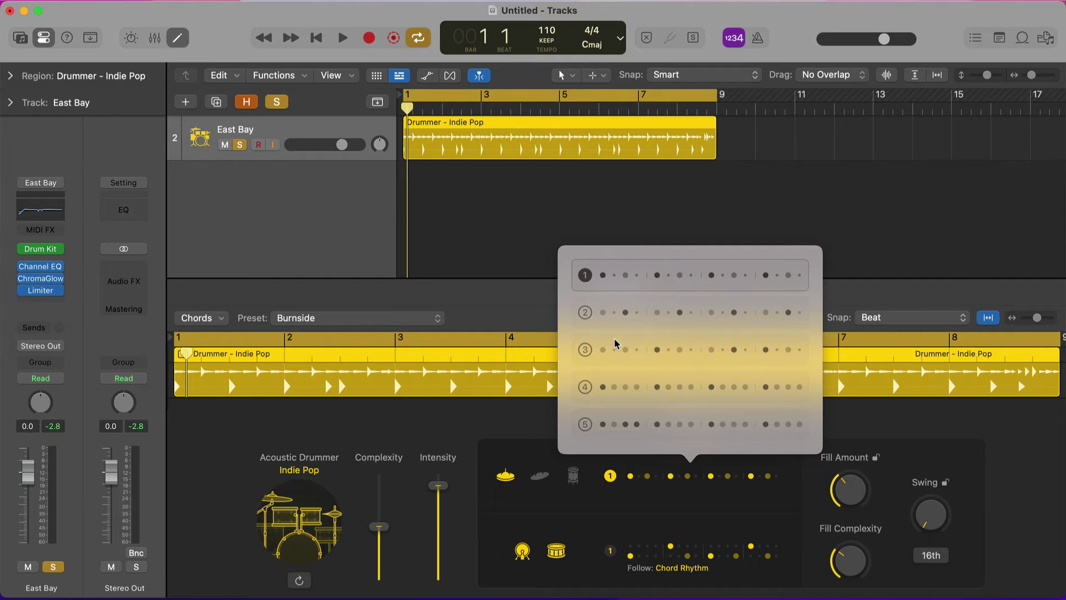
Step: Compare the pattern variations available for the cymbals and the toms, ending with the hi-hat selected
left_click(540, 474)
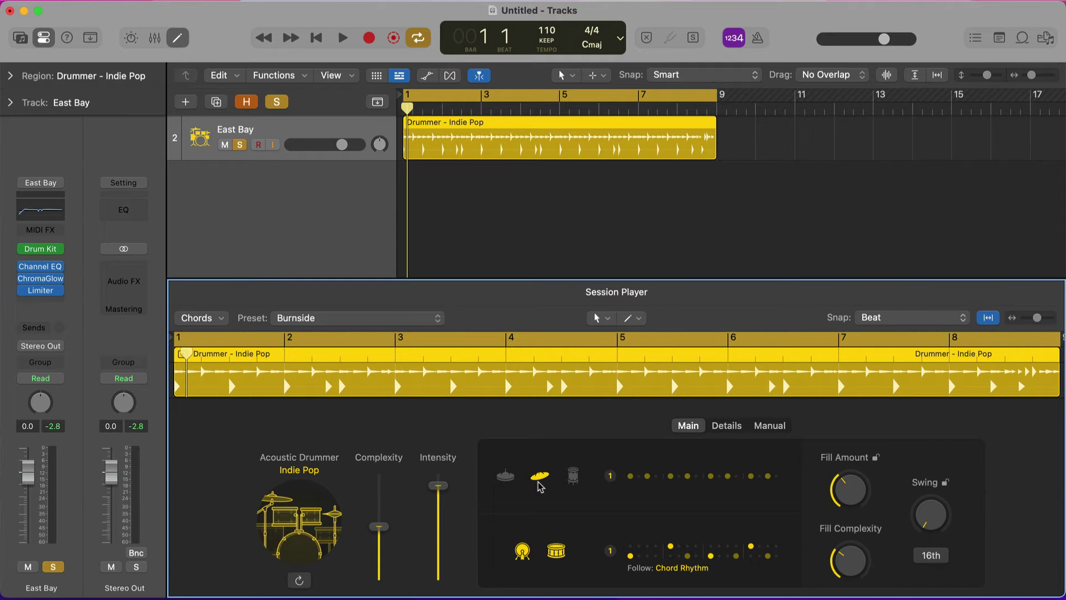
left_click(637, 477)
left_click(573, 475)
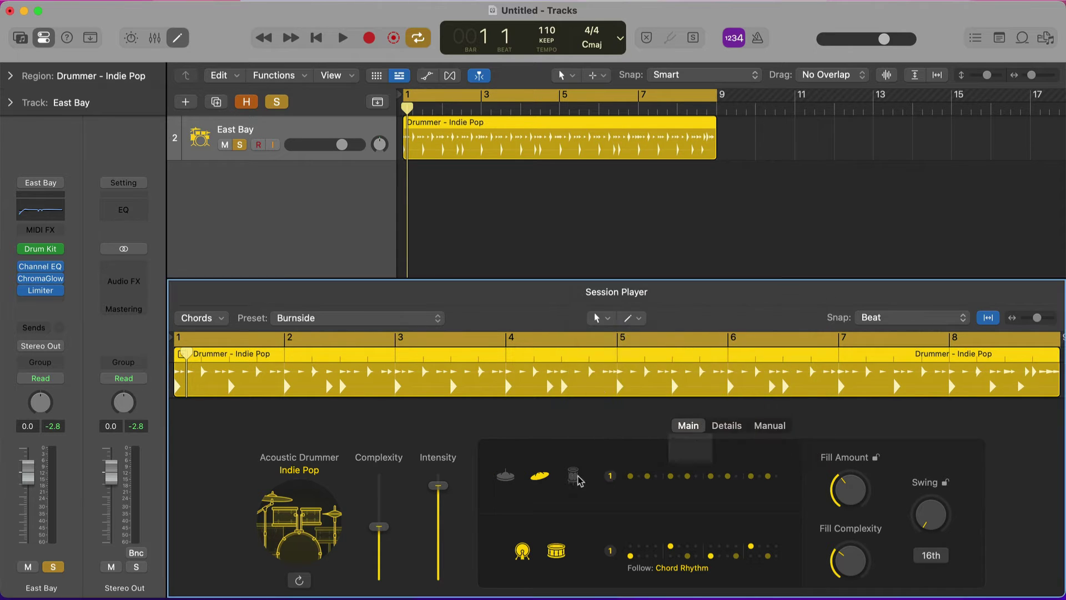
left_click(610, 476)
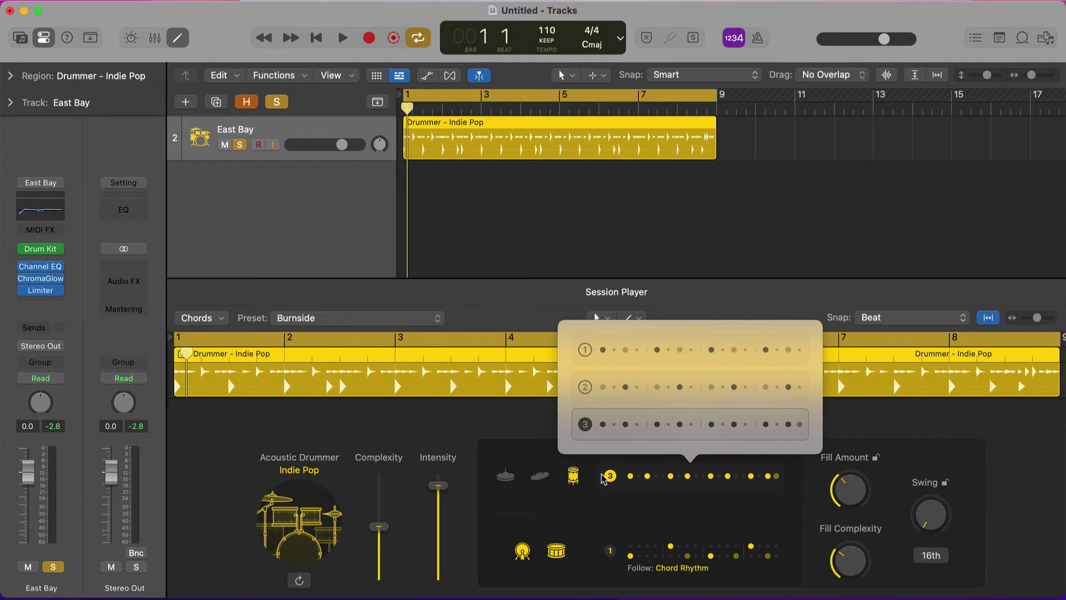
left_click(552, 508)
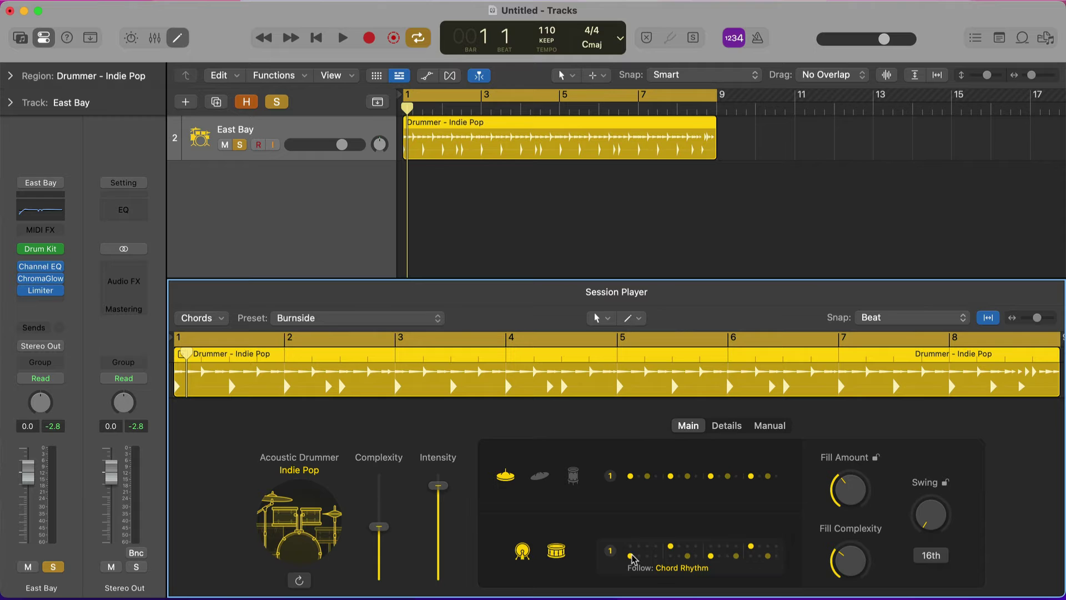
Step: Silence the kick and snare, bring each back during playback, and toggle the kick off and on again
left_click(524, 555)
left_click(557, 553)
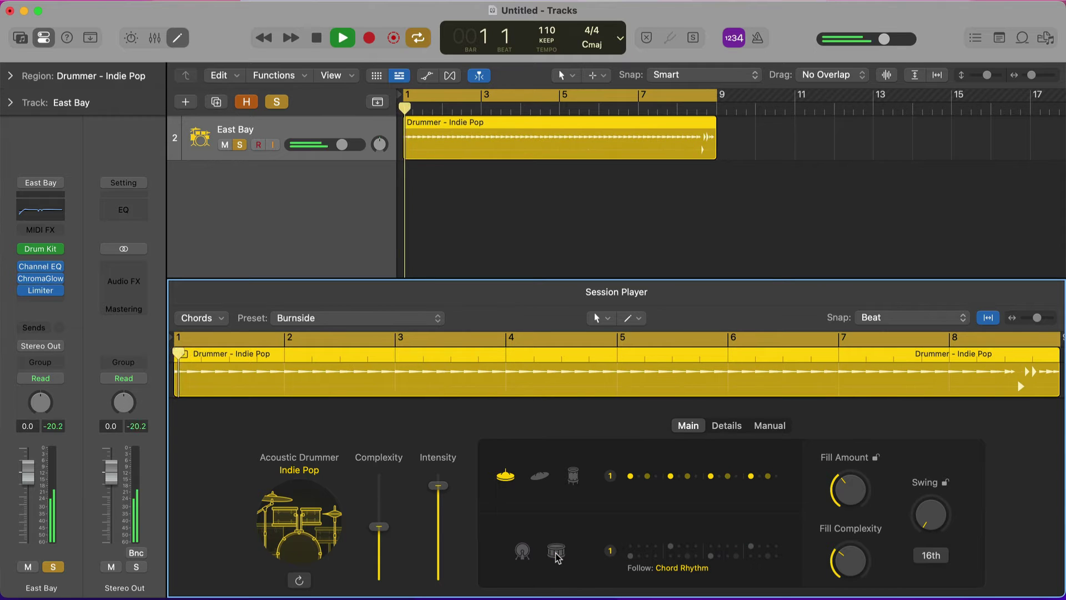
key("space")
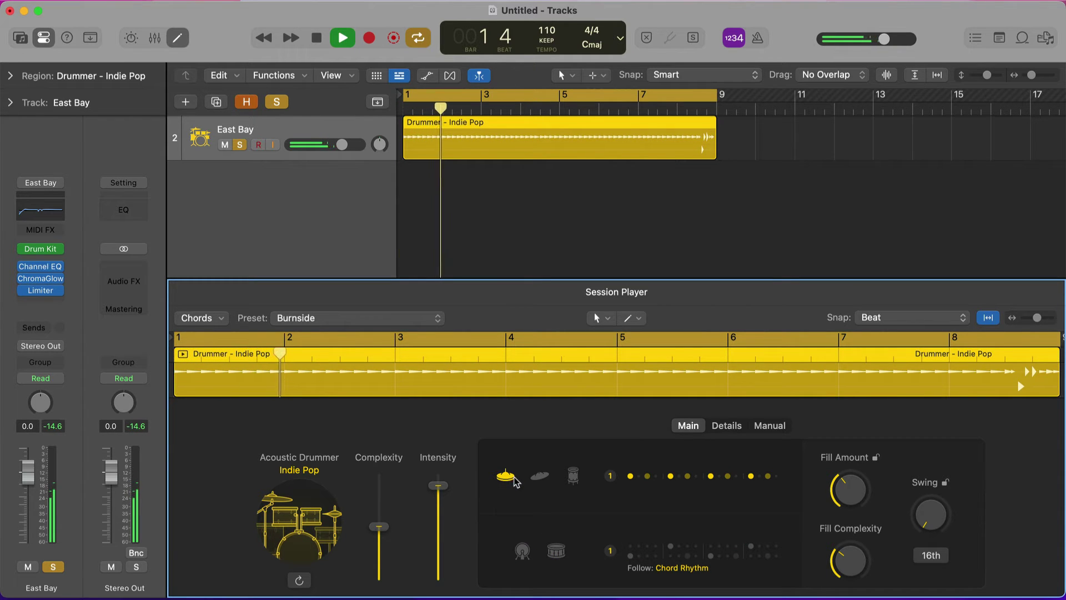
left_click(522, 551)
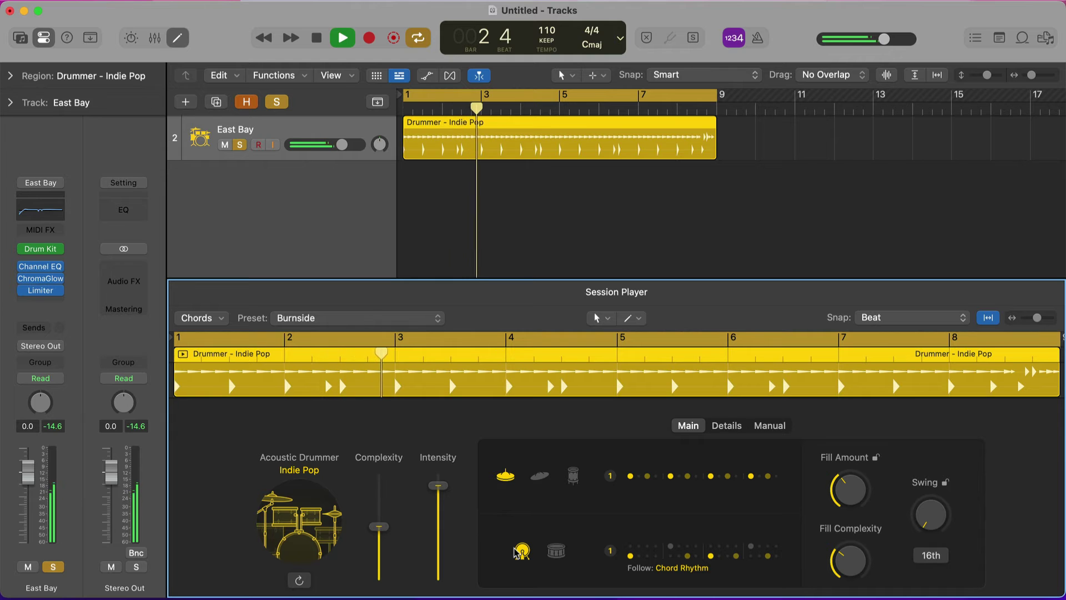
left_click(552, 554)
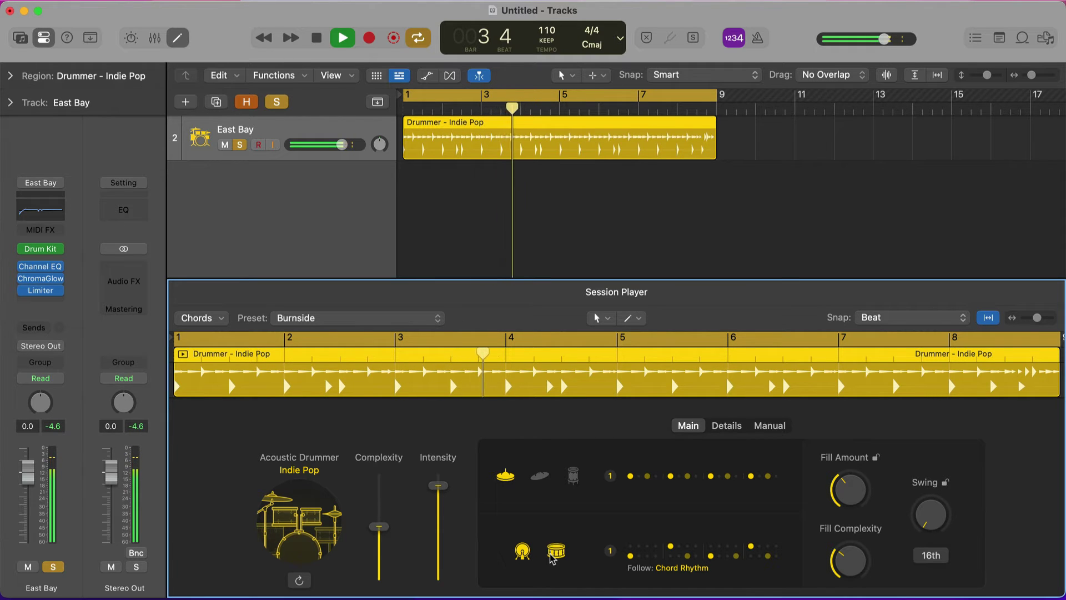
left_click(523, 553)
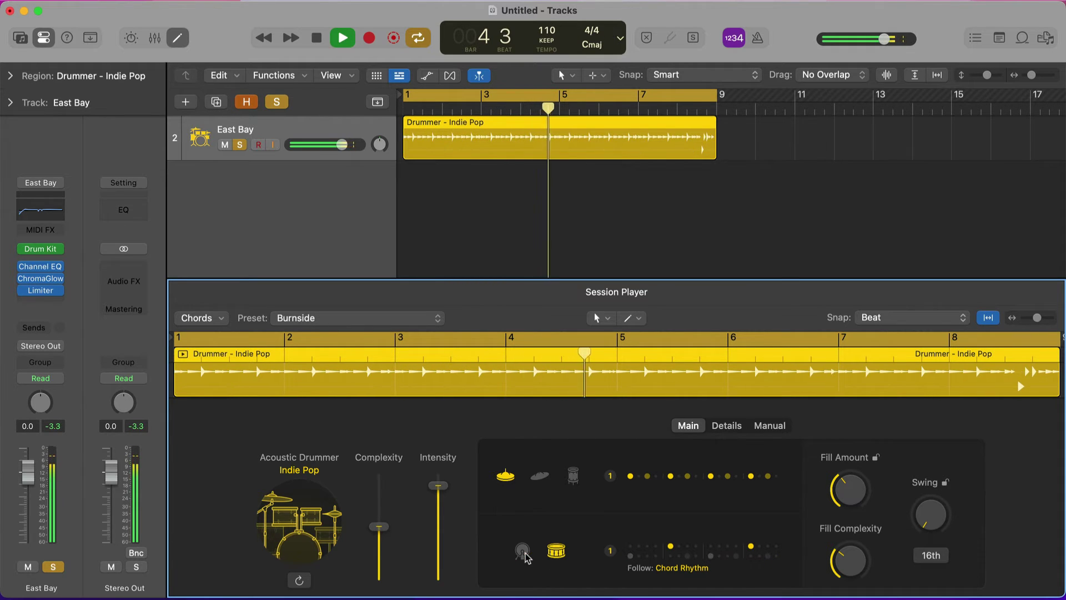
left_click(524, 552)
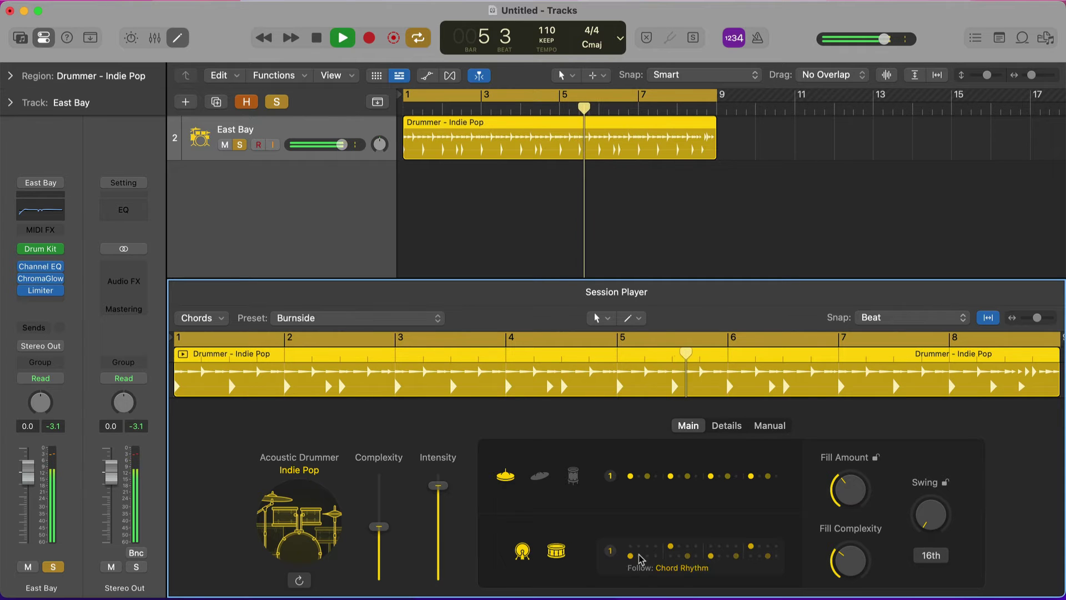
Step: Audition kick and snare patterns 8, 6 and 4 during playback, settle on pattern 6, and stop
left_click(689, 552)
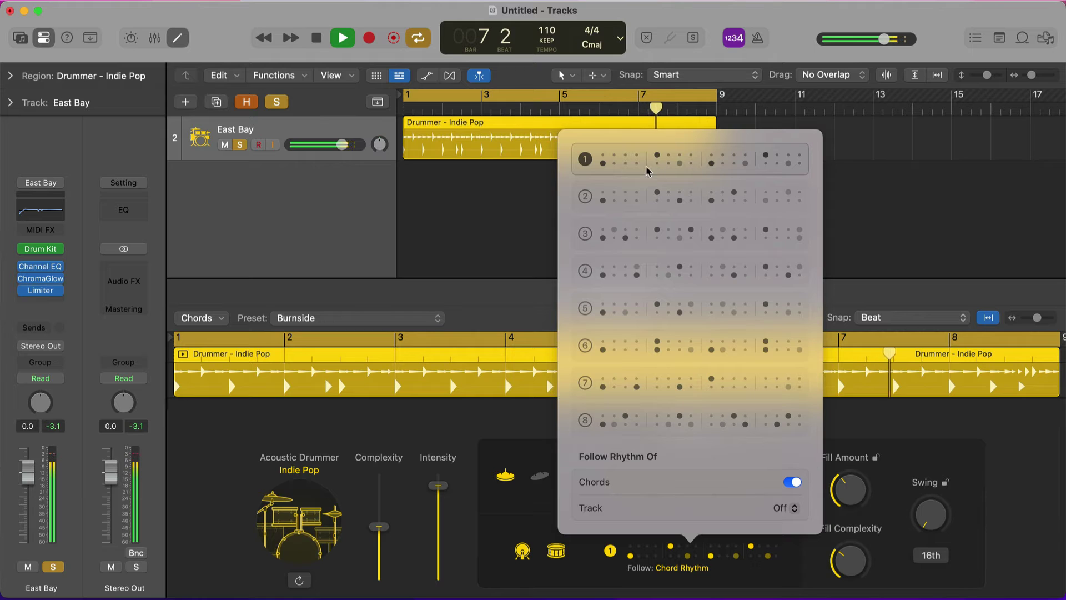
left_click(655, 421)
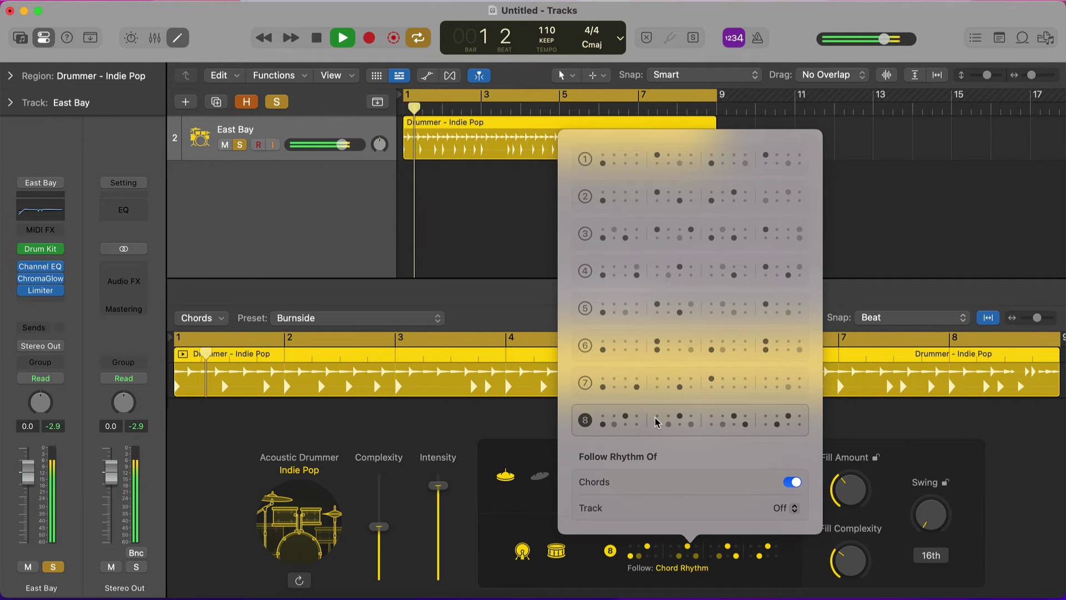
left_click(646, 348)
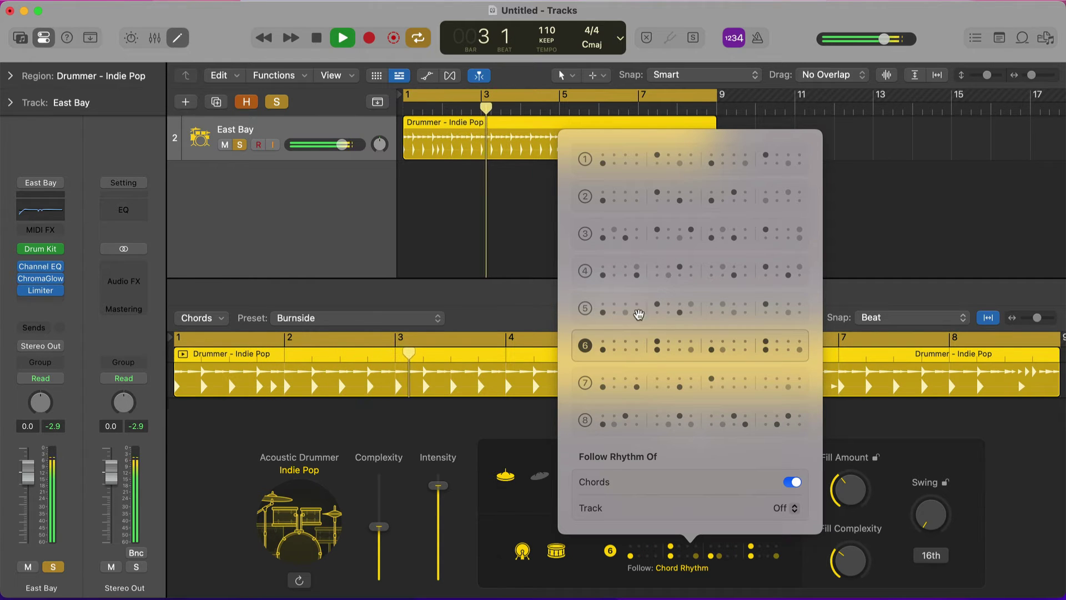
left_click(635, 275)
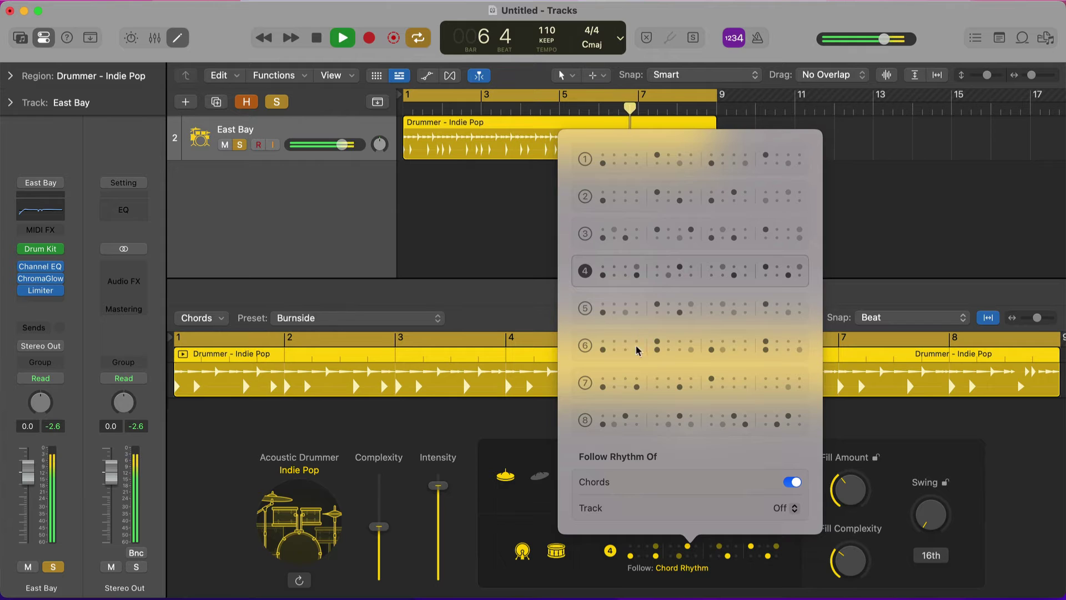
left_click(663, 350)
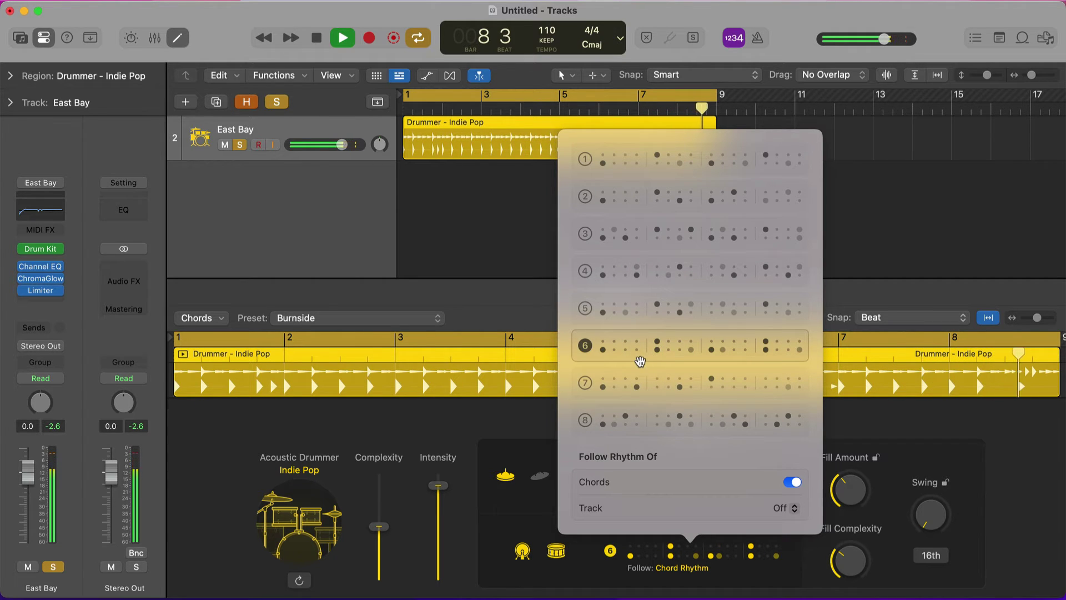
key("space")
left_click(854, 430)
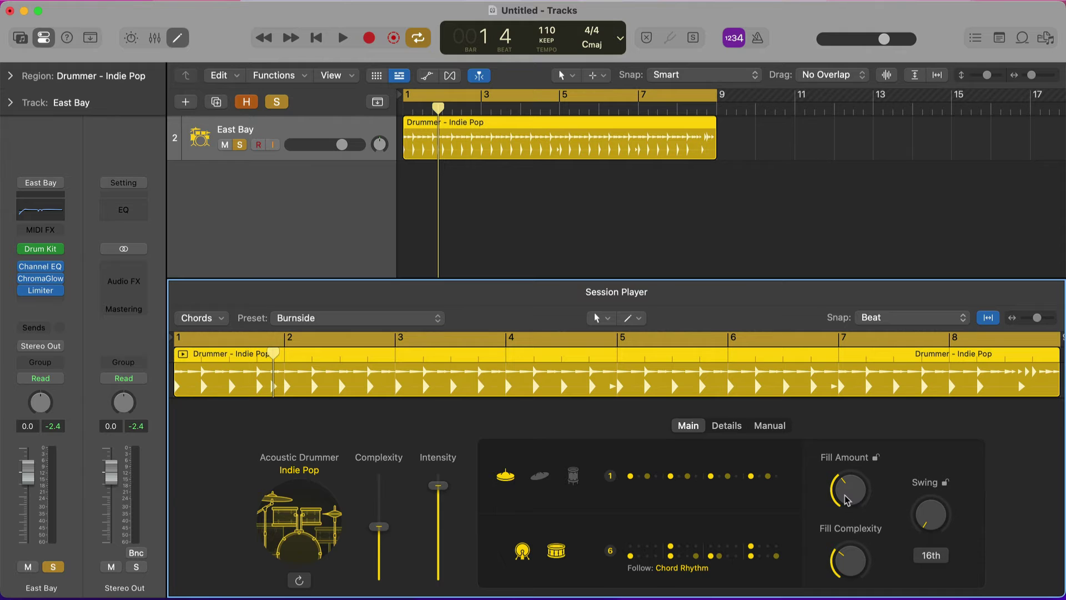
Step: Set the drummer's Fill Amount to 100 % and play the region to hear the fills
left_click_drag(848, 507, 861, 452)
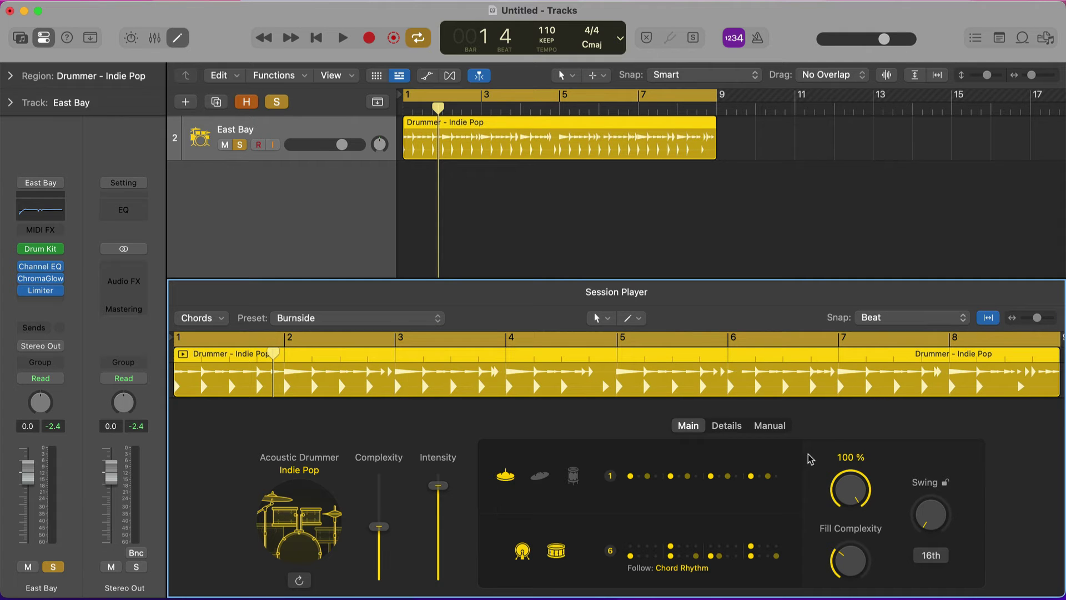
key("space")
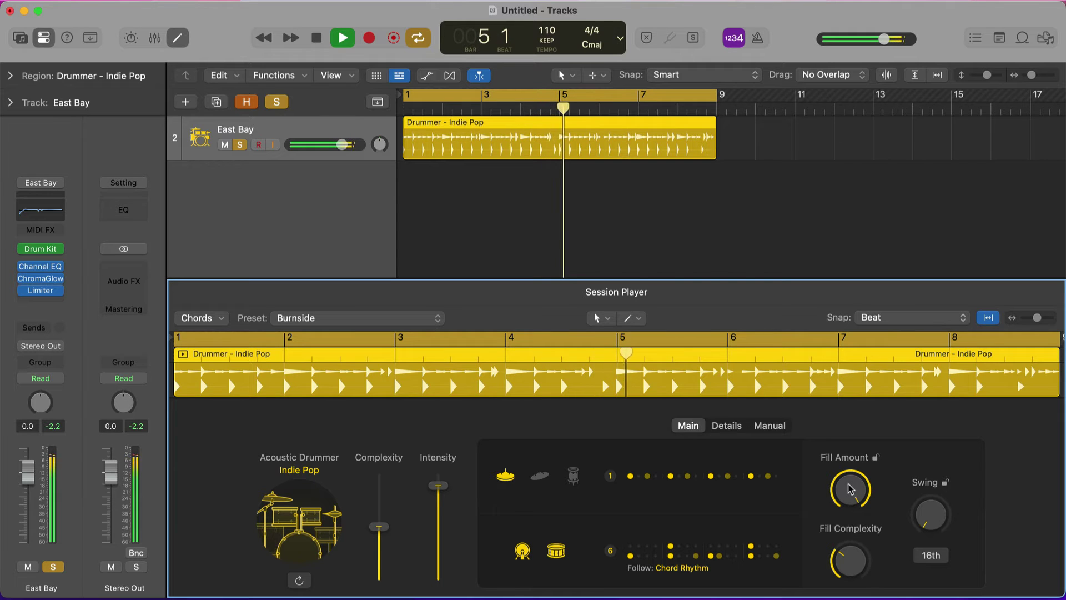
Step: Play the region with the Fill Amount turned down to 0 % and raised again, and finish with it near minimum
left_click_drag(849, 482, 851, 511)
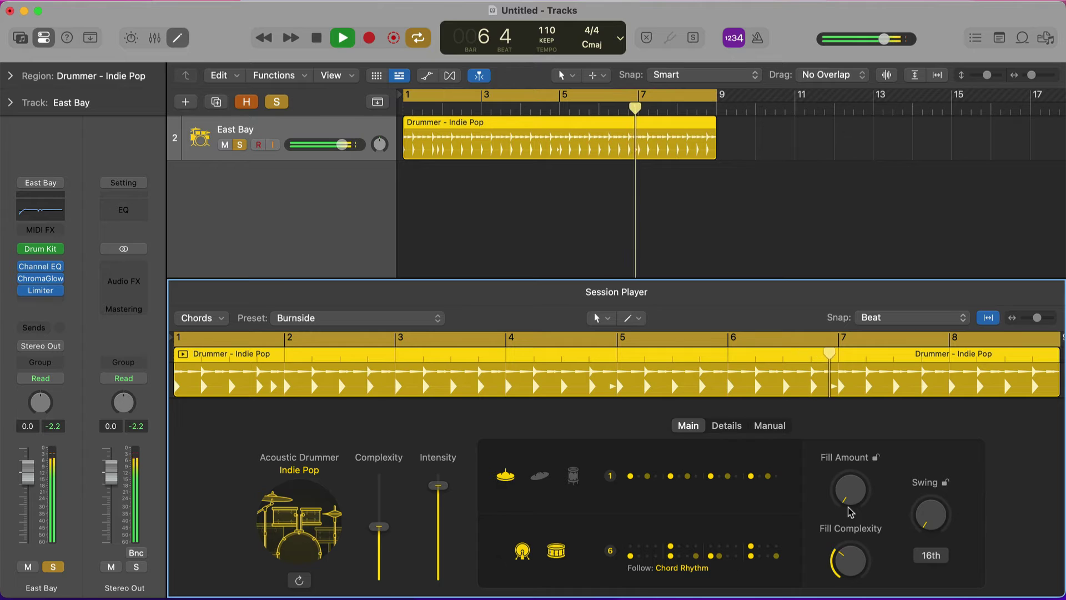
key("space")
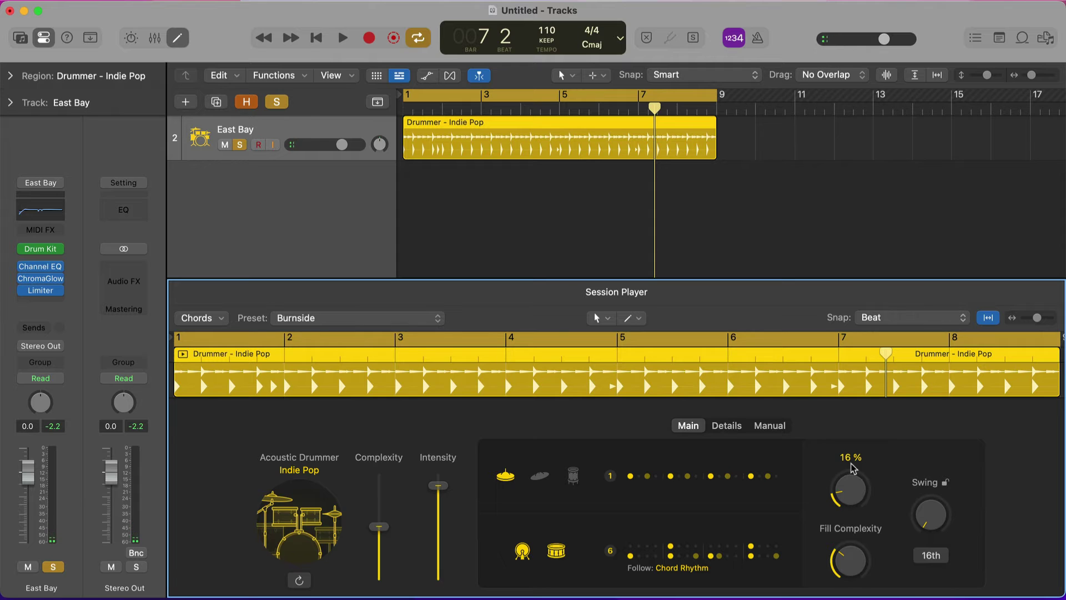
left_click_drag(853, 468, 886, 379)
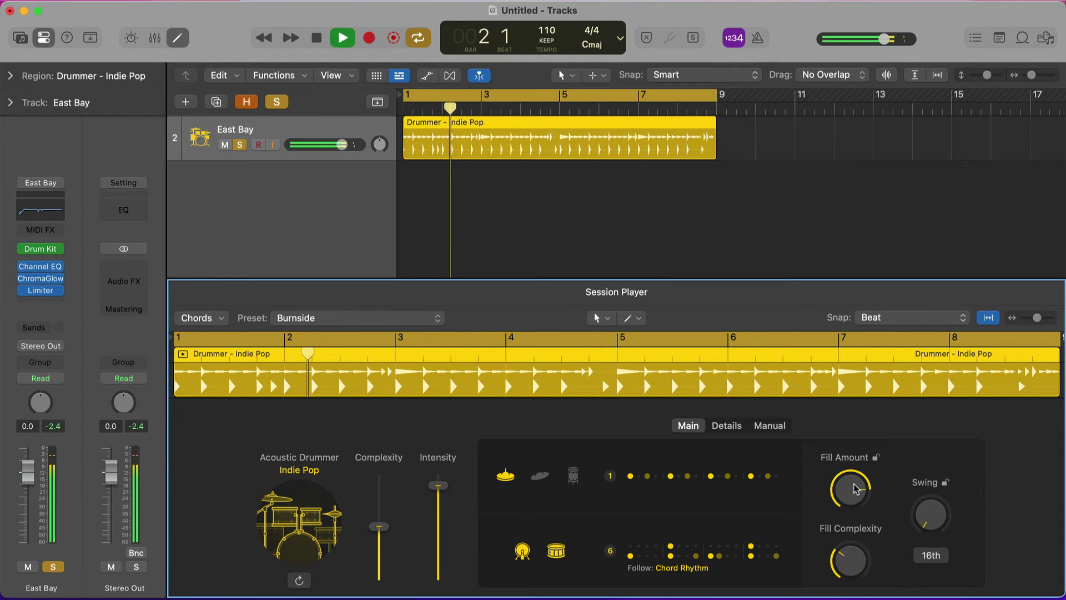
key("space")
left_click_drag(841, 543, 845, 535)
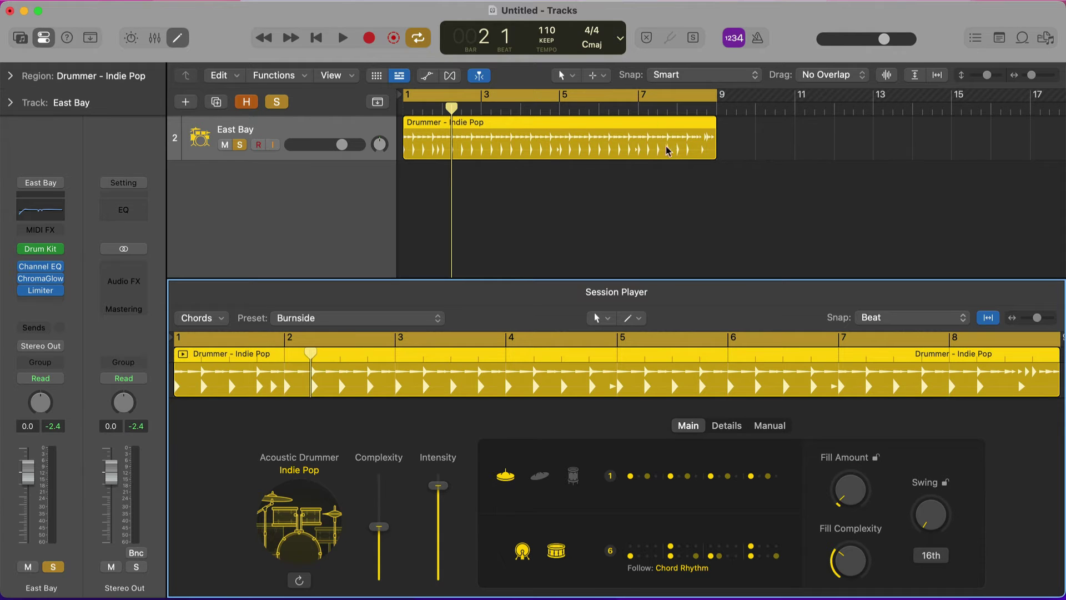
Step: Play the fill in bar 8, turn off Cycle mode, and play that fill again
left_click(693, 117)
key("space")
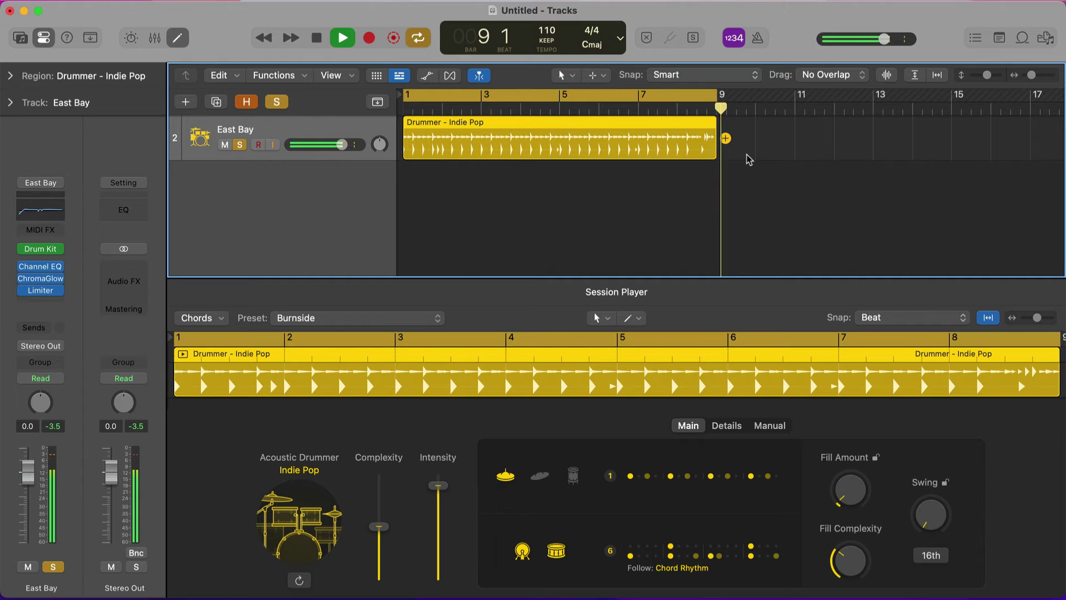
key("space")
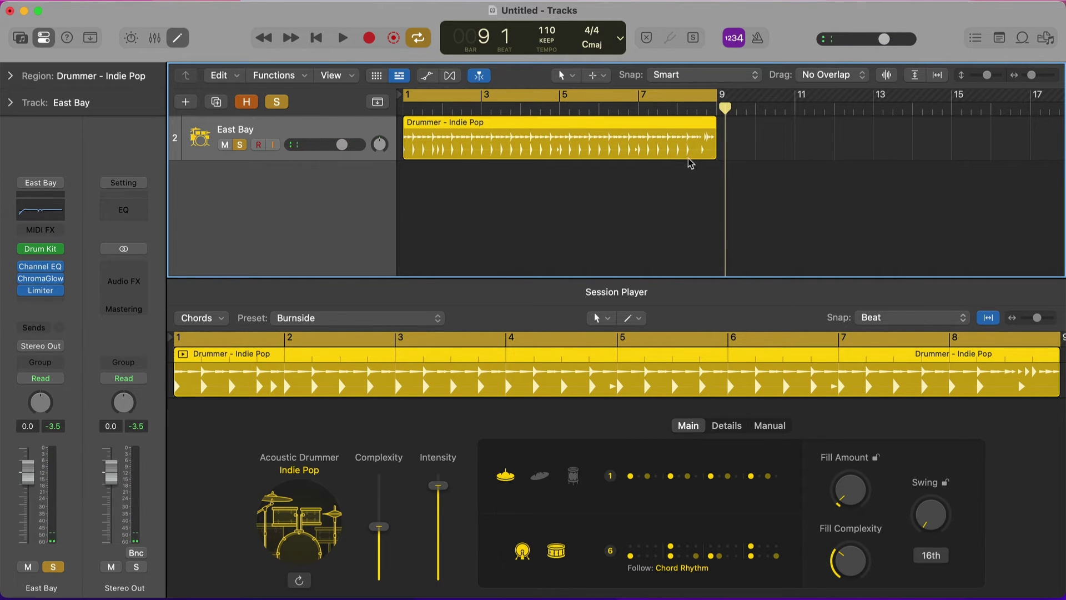
key("c")
left_click(693, 111)
key("space")
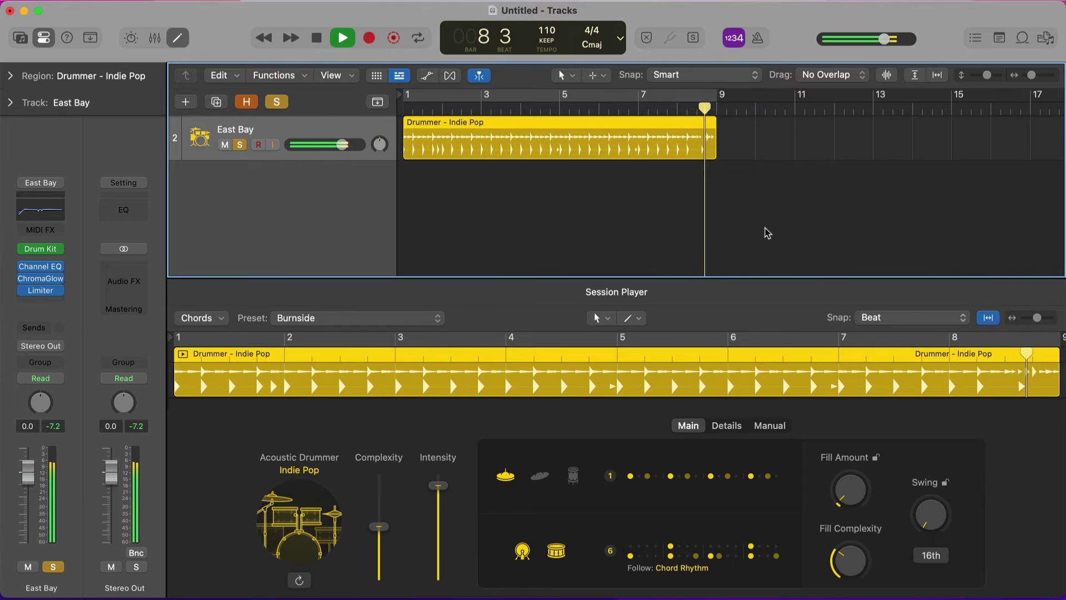
key("space")
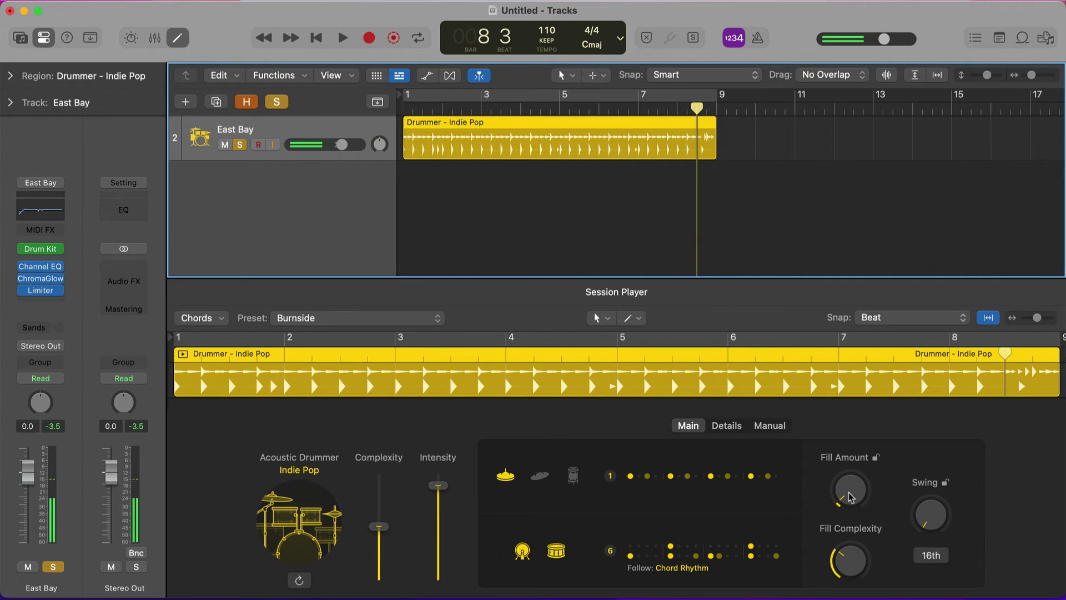
Step: Set the Fill Complexity to 11 % and play the end of the region to hear the simpler fill
left_click_drag(850, 558, 847, 561)
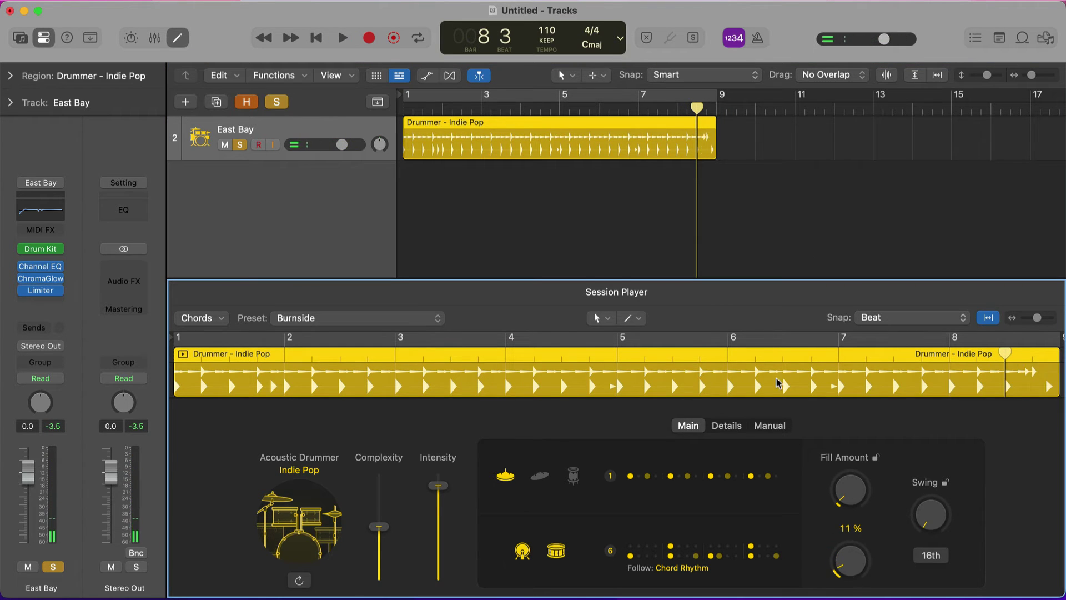
key("space")
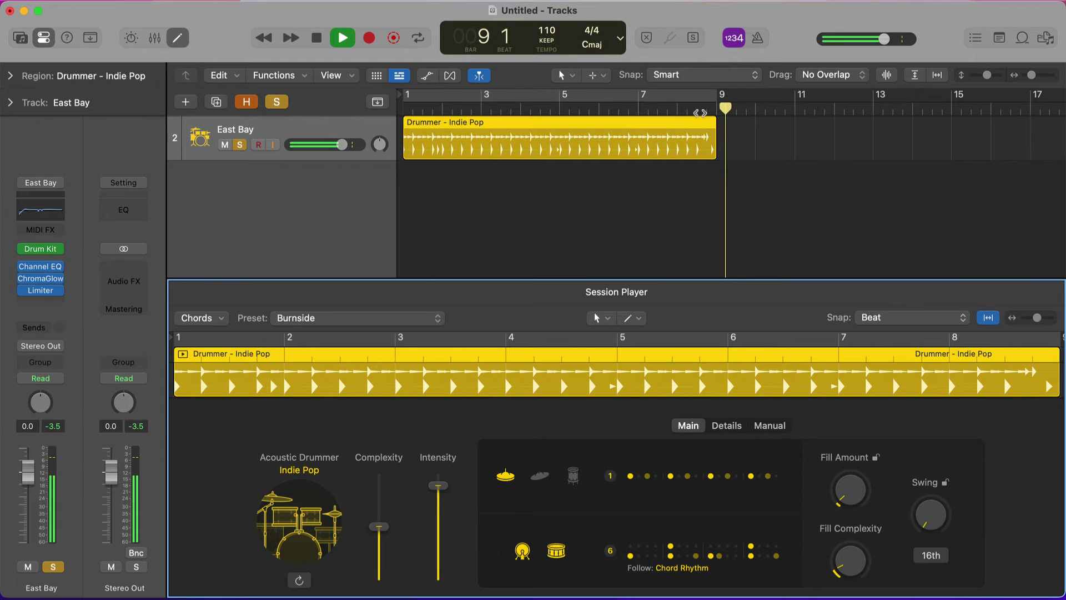
key("space")
left_click(701, 118)
left_click(855, 448)
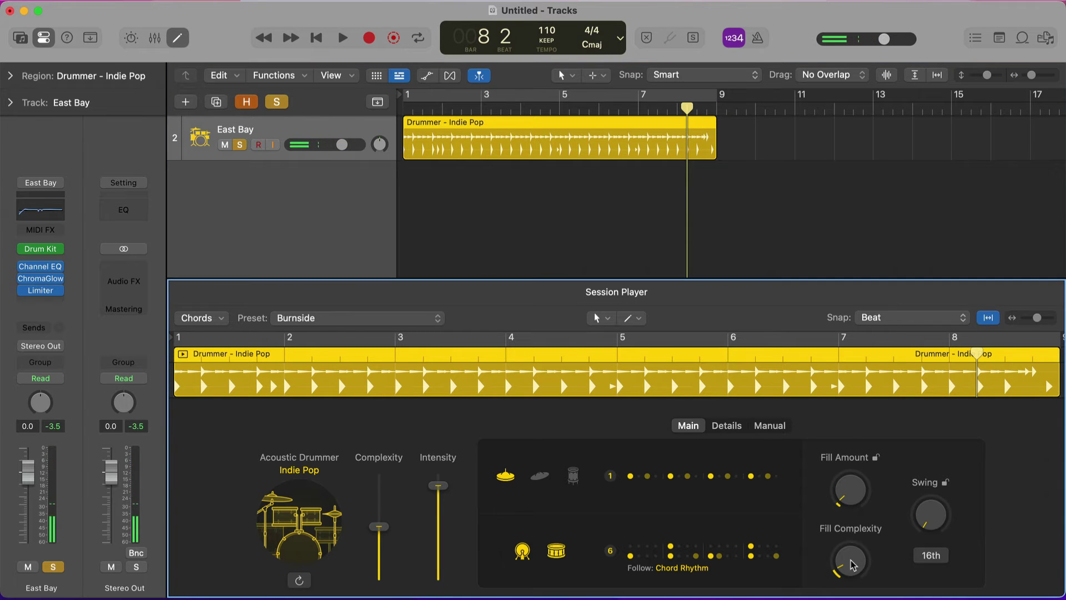
Step: Raise the Fill Complexity well above its midpoint, reduce it to 41 %, and audition the bar 8 fill
left_click_drag(853, 565, 906, 225)
key("space")
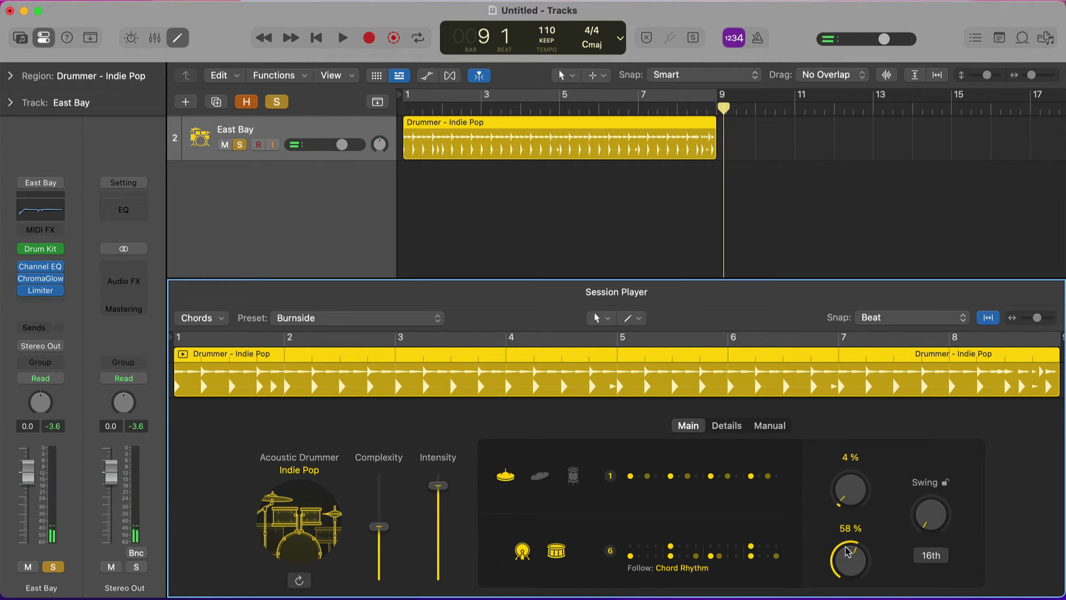
left_click_drag(847, 551, 853, 557)
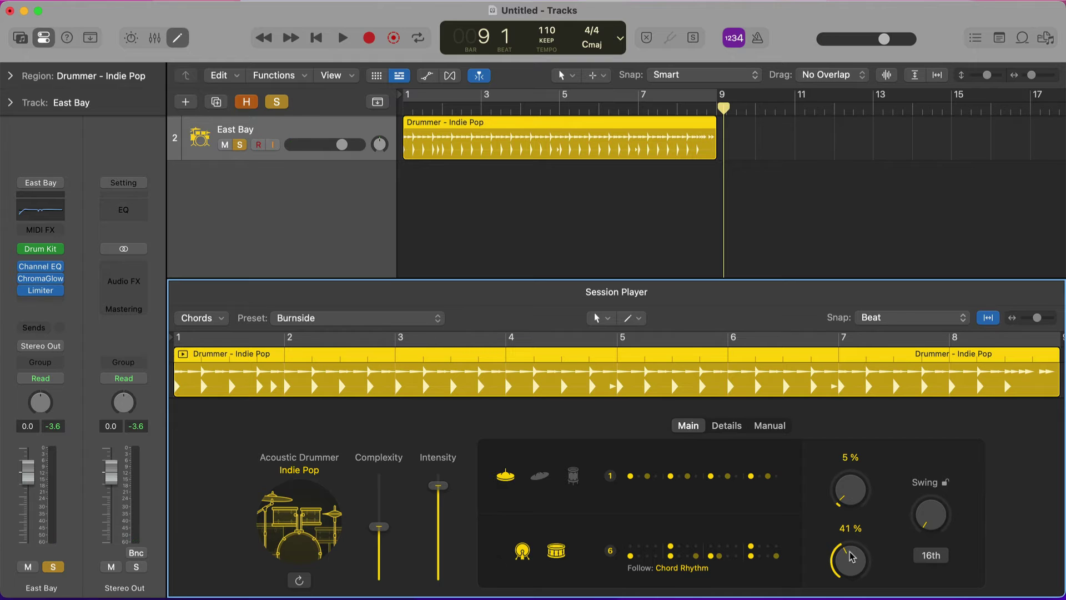
left_click(693, 107)
key("space")
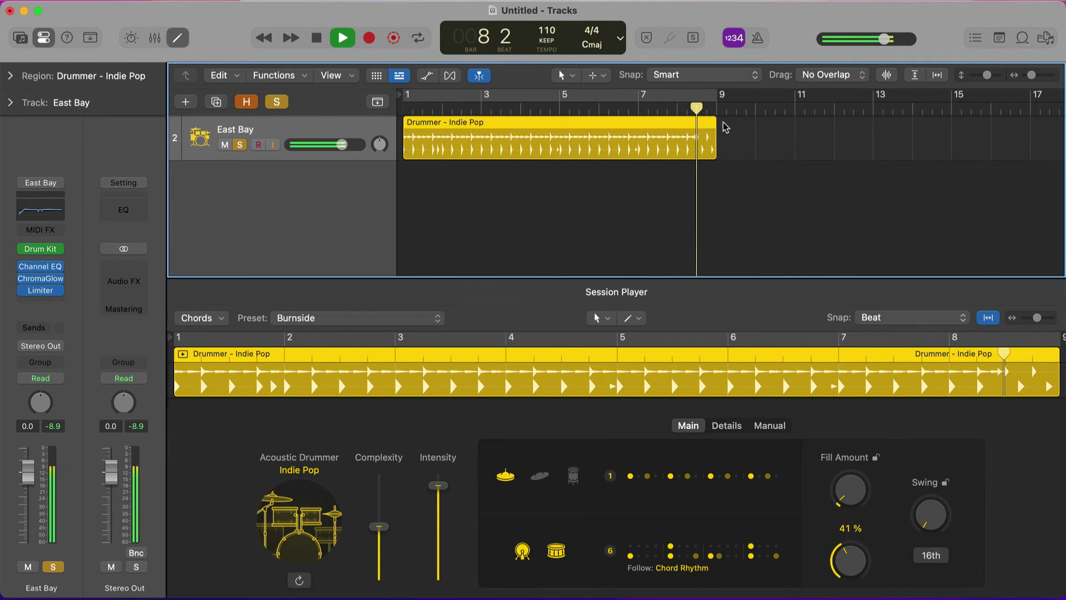
Step: Set the Fill Complexity to about 30 % and play the fill in bar 8
left_click_drag(849, 555, 851, 562)
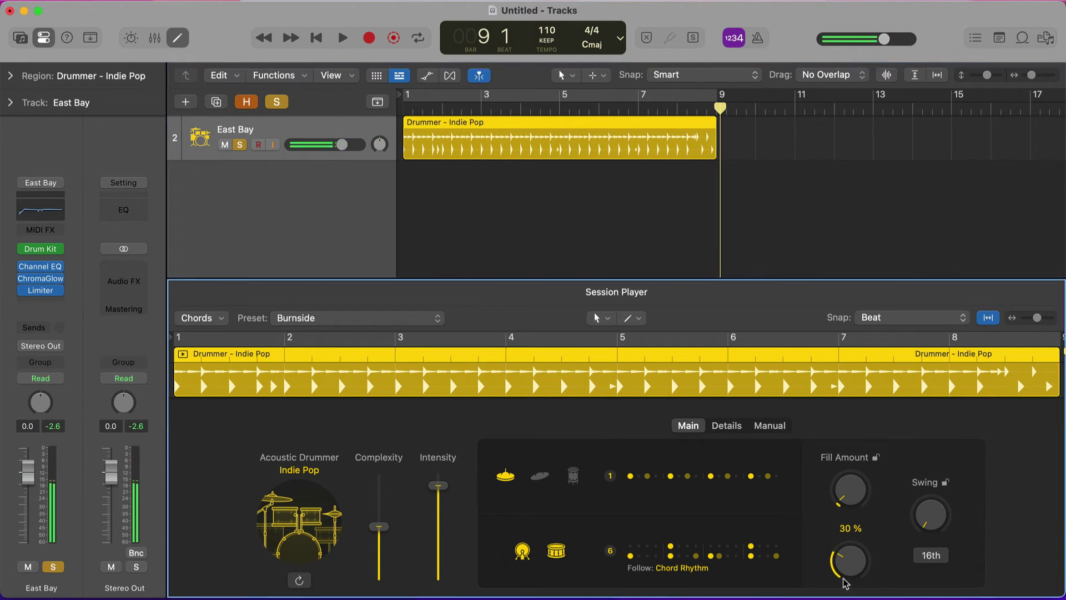
left_click(692, 107)
key("space")
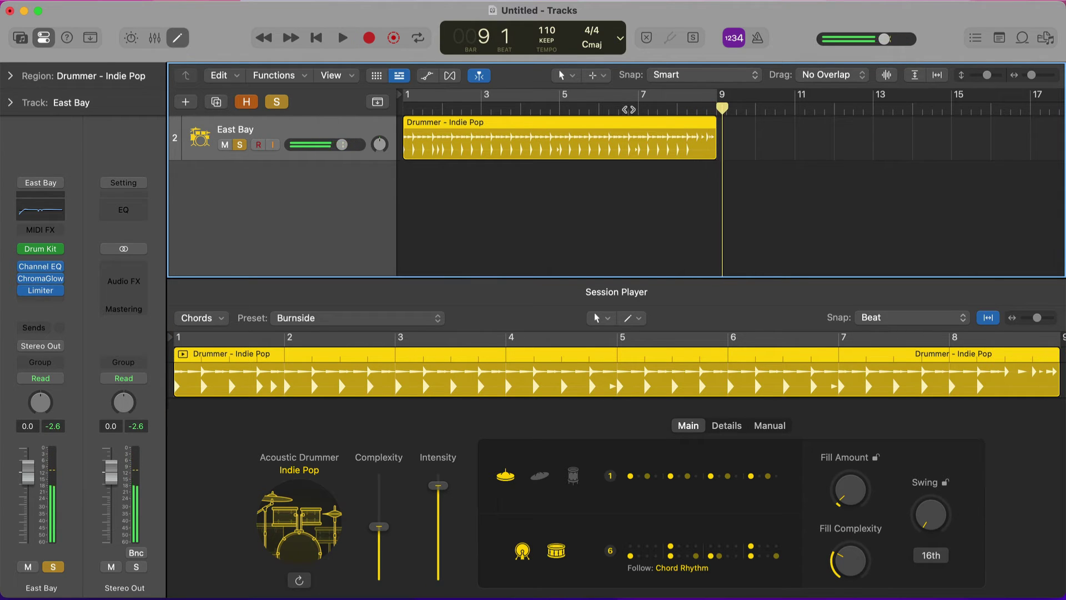
Step: Play from bar 1 with the Fill Amount at 100 %, and lower it to 8 % after stopping
left_click(404, 92)
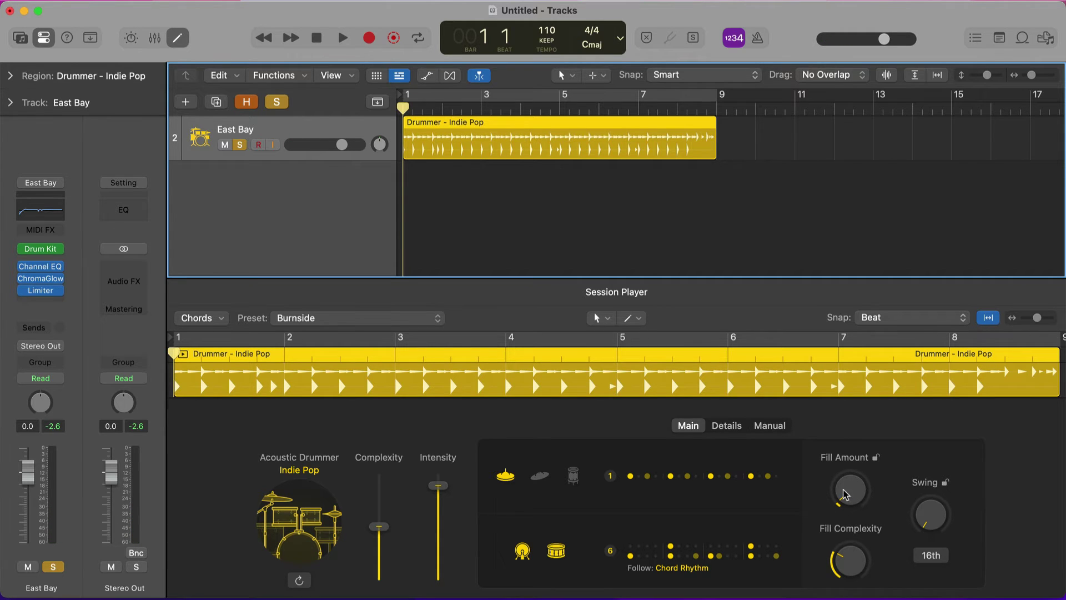
left_click_drag(846, 486, 861, 457)
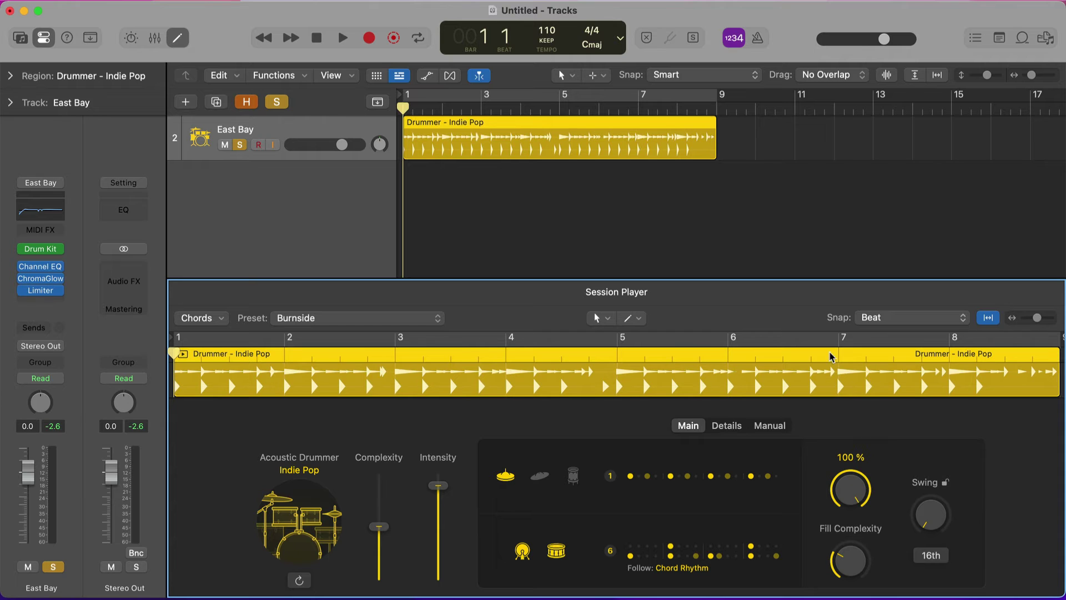
key("space")
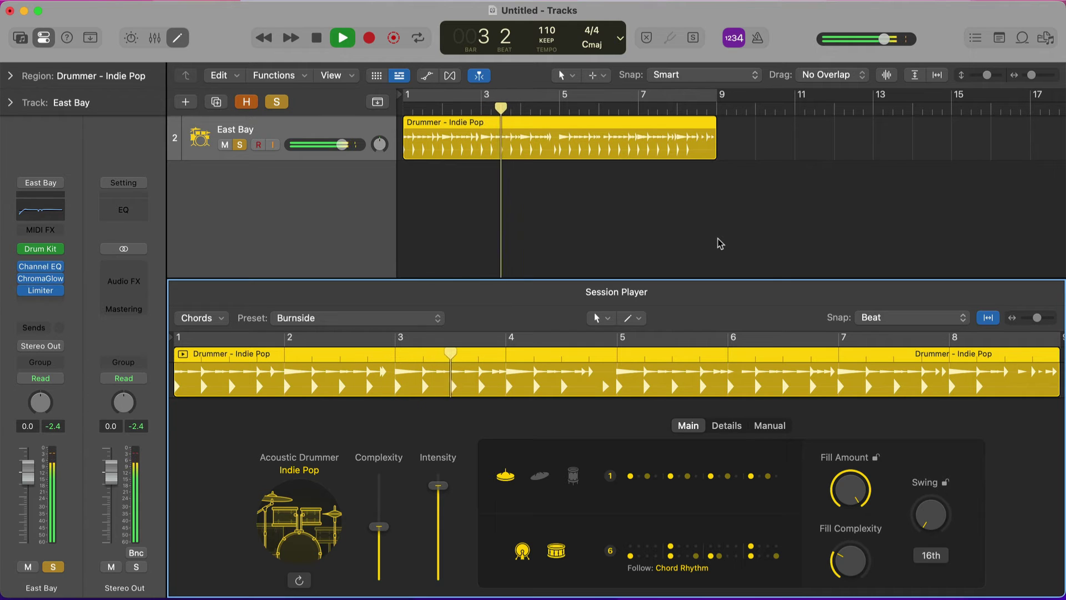
key("space")
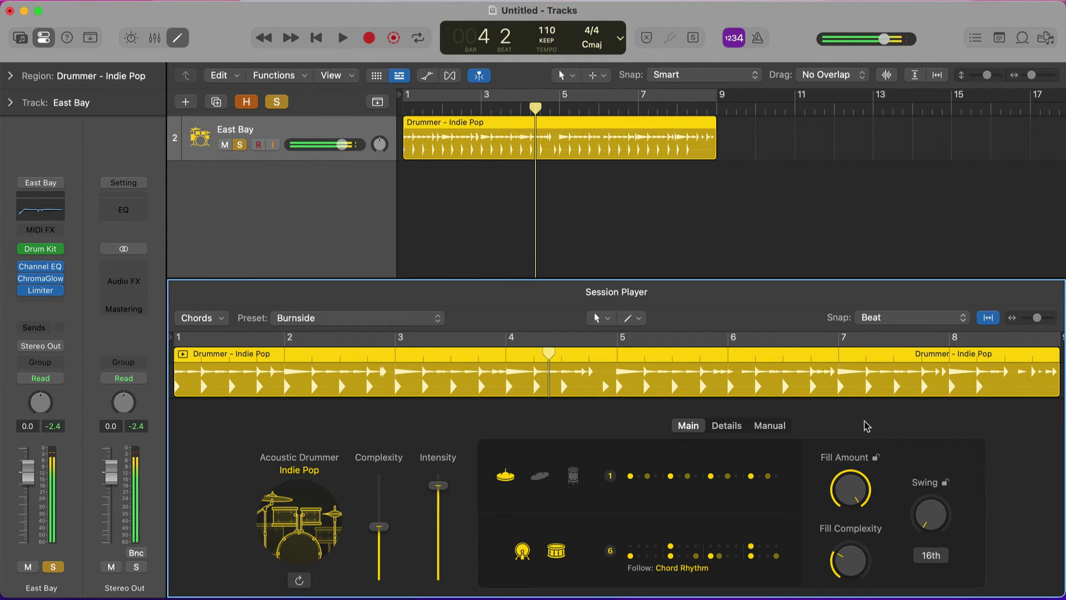
mouse_move(847, 482)
left_mouse_down()
mouse_move(848, 516)
mouse_move(847, 481)
mouse_move(848, 503)
left_mouse_up()
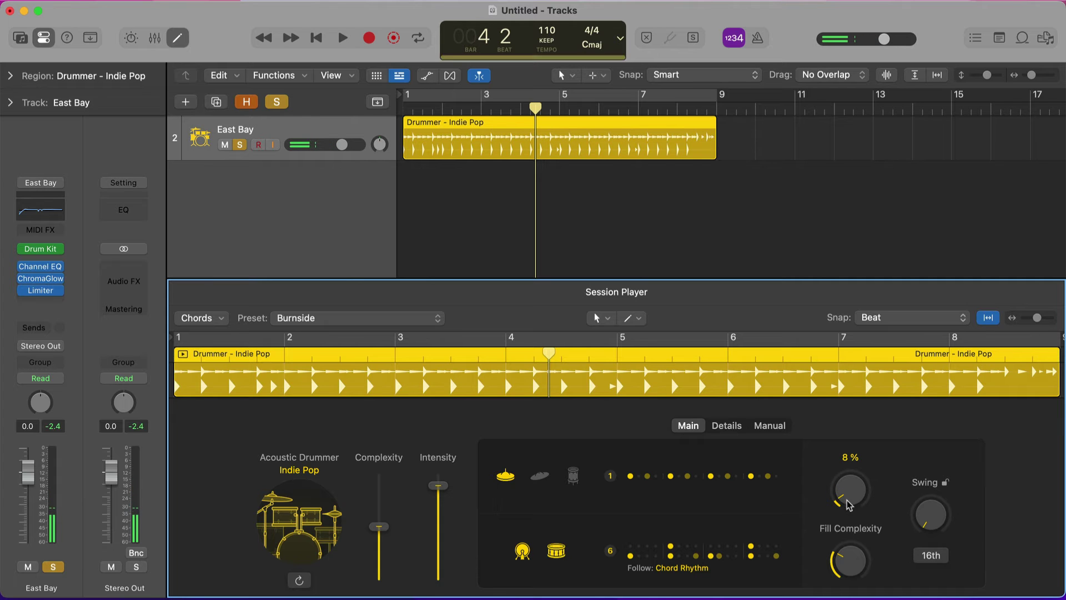
Step: Show the drummer's Details settings, raise Ghost Notes to the maximum, and play the region from the start
left_click(726, 426)
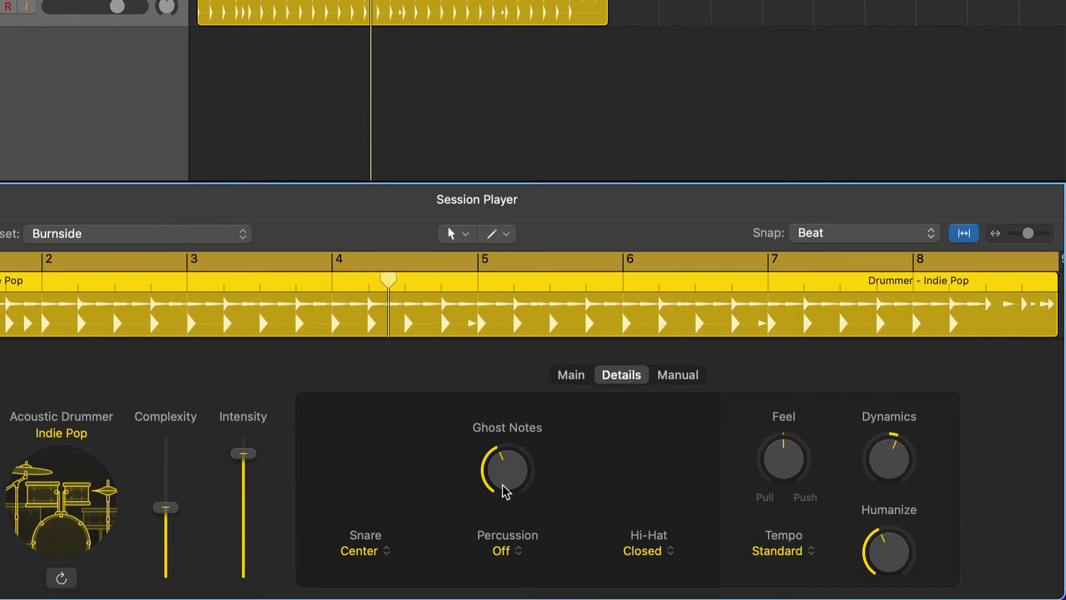
left_click_drag(500, 477, 499, 490)
left_click_drag(504, 481, 505, 468)
key("space")
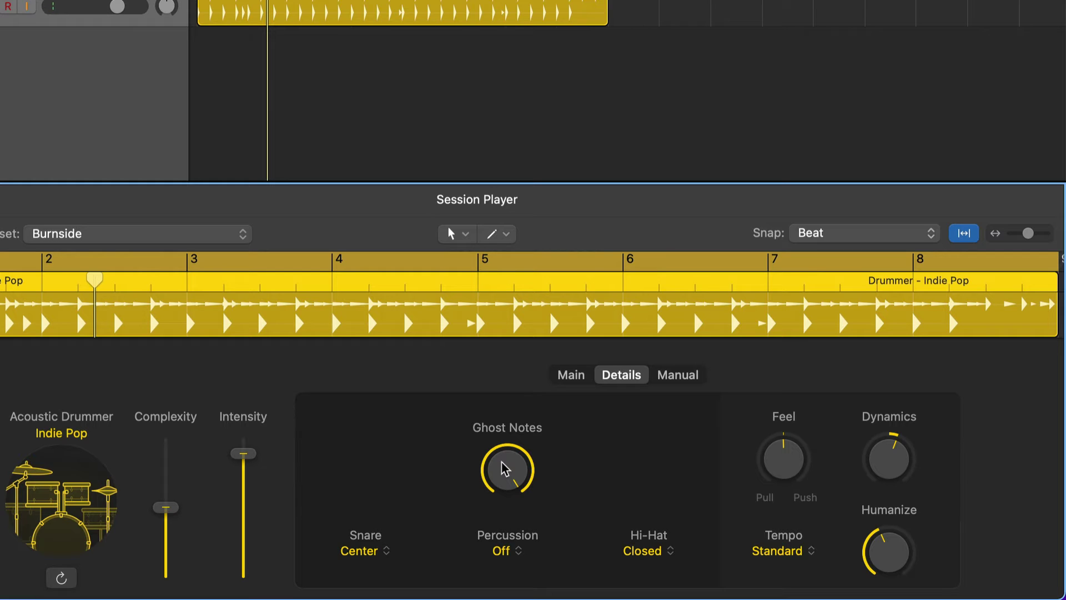
key("Return")
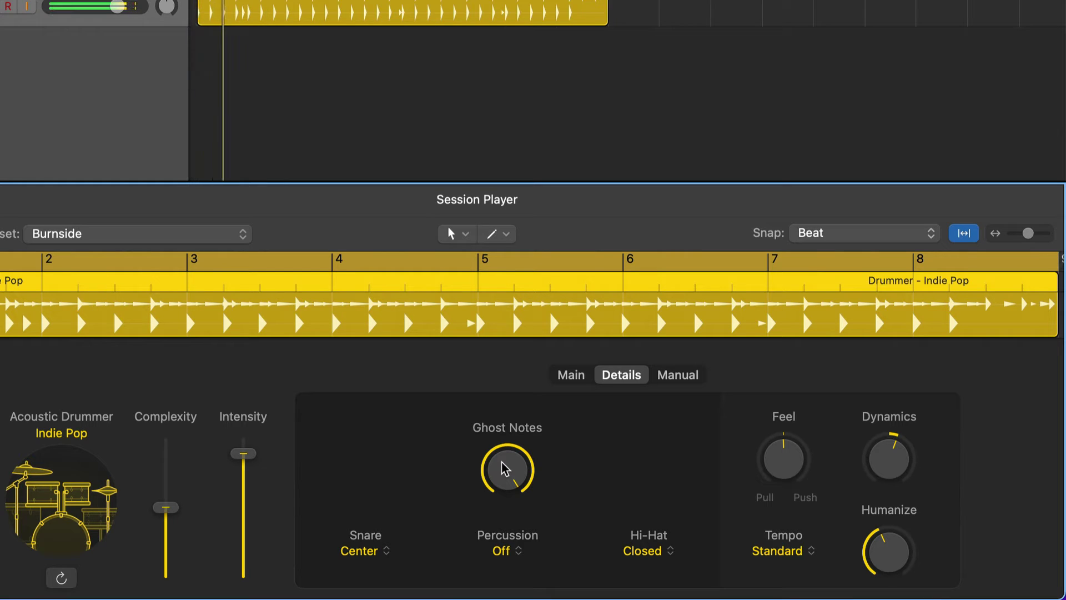
Step: Sweep Ghost Notes between 0 % and the maximum during playback to compare the feel, and stop at 27 %
left_click_drag(505, 470, 502, 581)
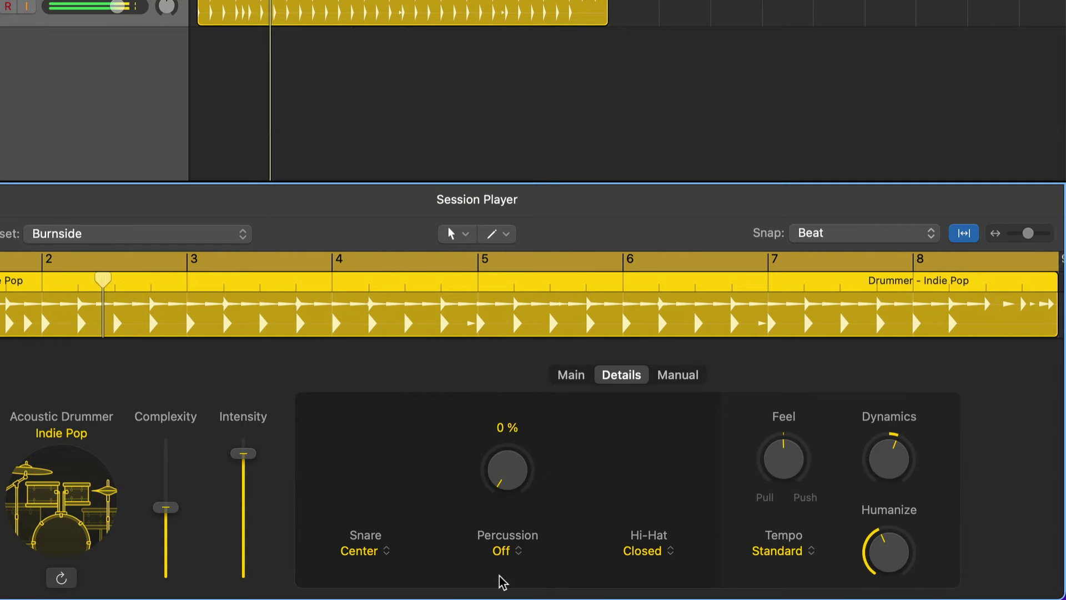
left_click_drag(496, 465, 508, 424)
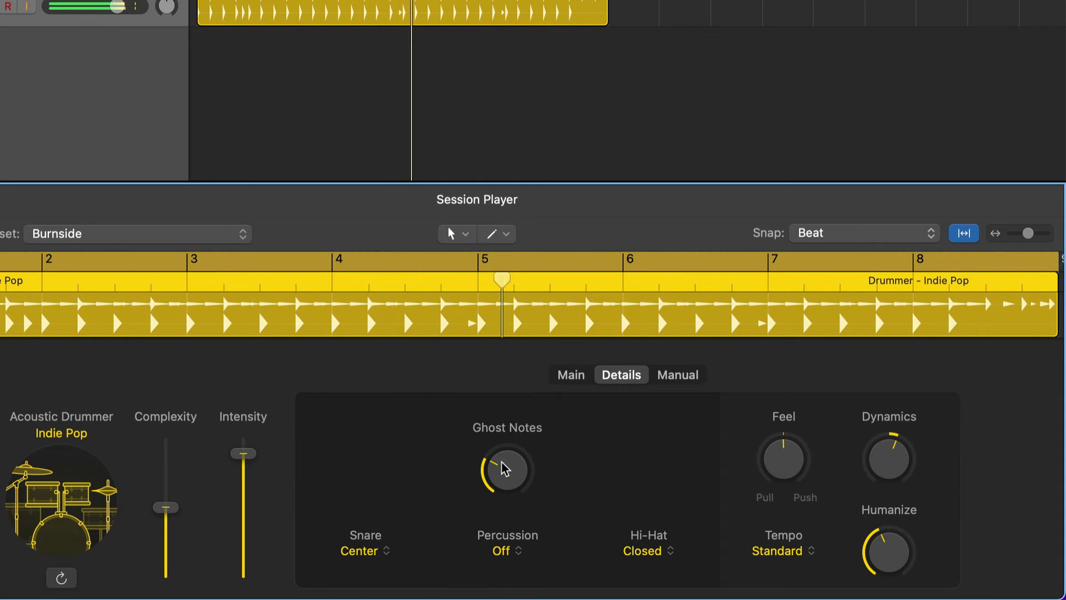
left_click_drag(504, 469, 507, 507)
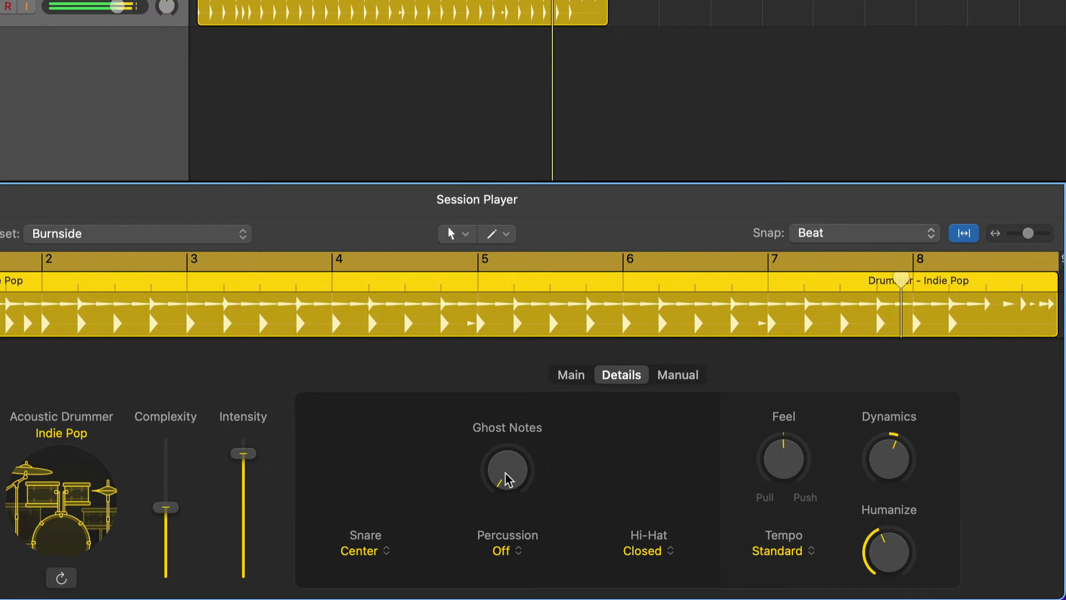
left_click_drag(506, 479, 519, 330)
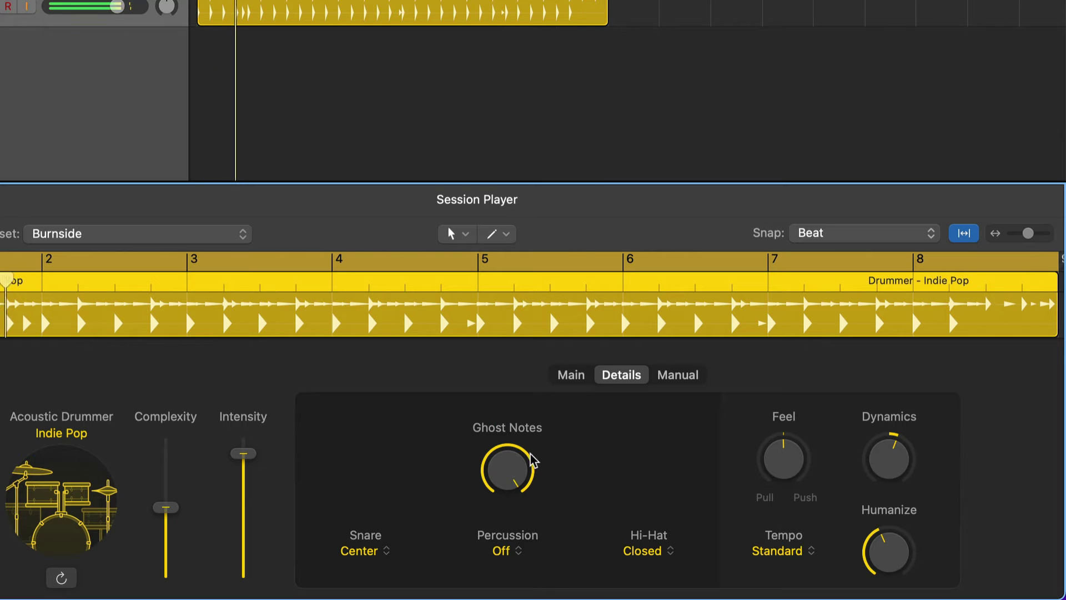
left_click_drag(517, 474, 525, 393)
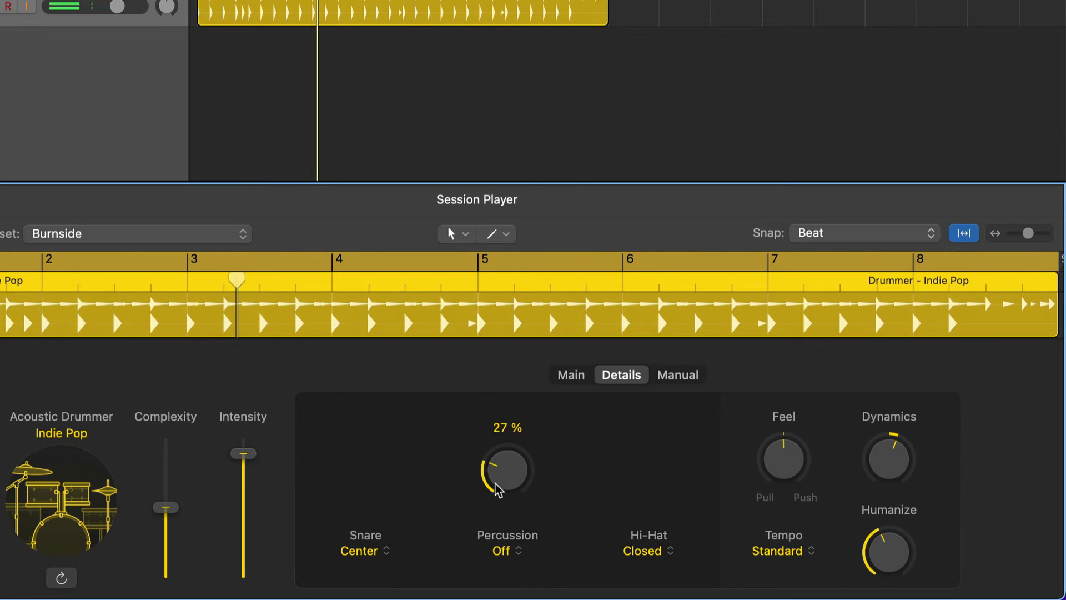
Step: Set the drummer's Ghost Notes to 0 %
left_click_drag(502, 470, 501, 488)
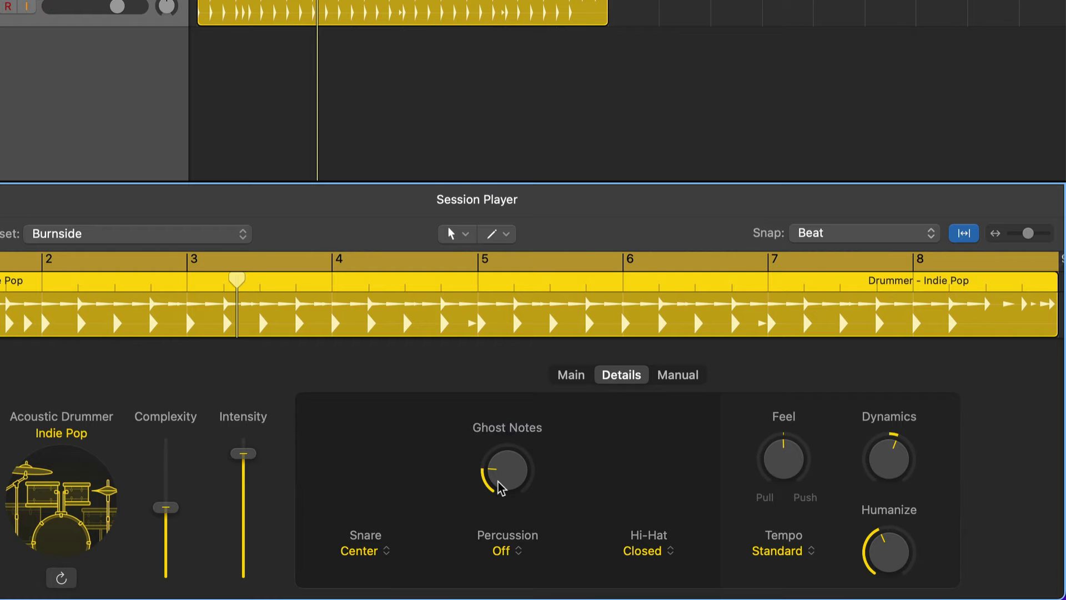
left_click_drag(502, 486, 412, 515)
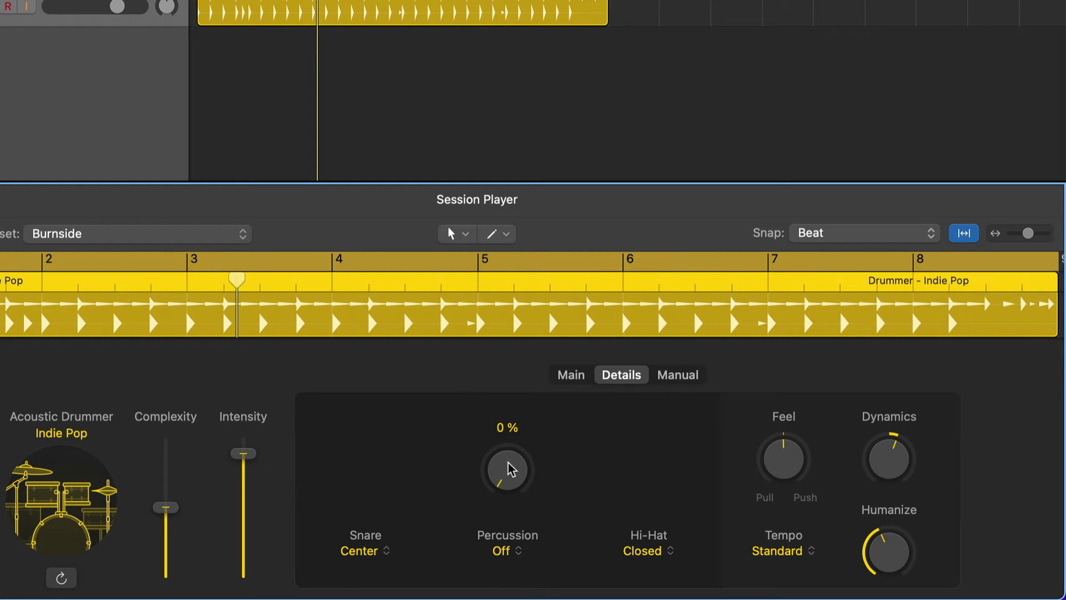
left_click_drag(511, 470, 511, 445)
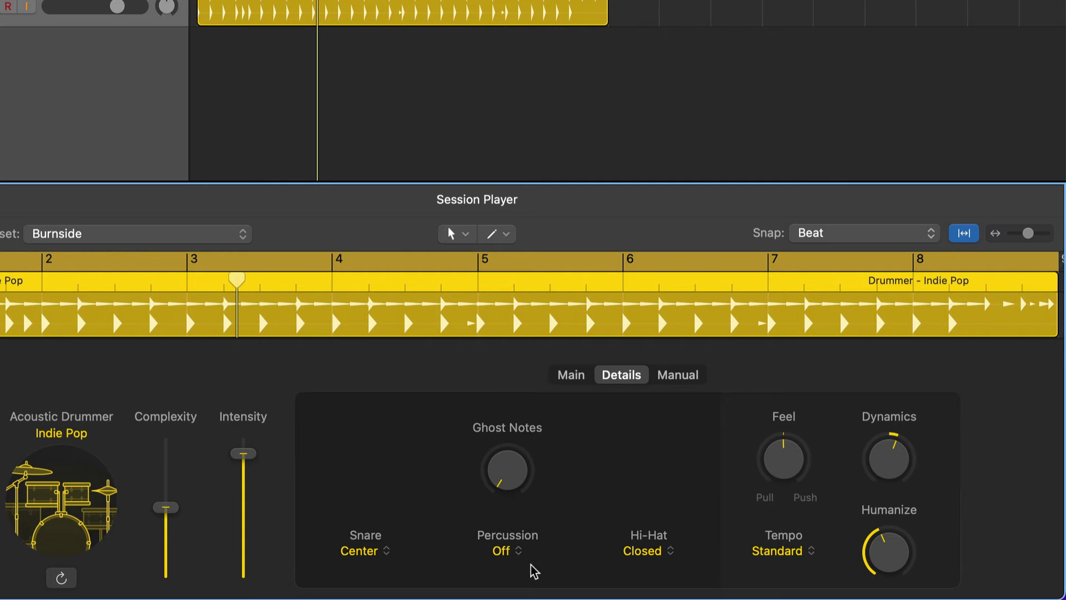
Step: Raise the drummer's Intensity to the maximum and set the Snare articulation to Side Stick
left_click(499, 566)
left_click(387, 554)
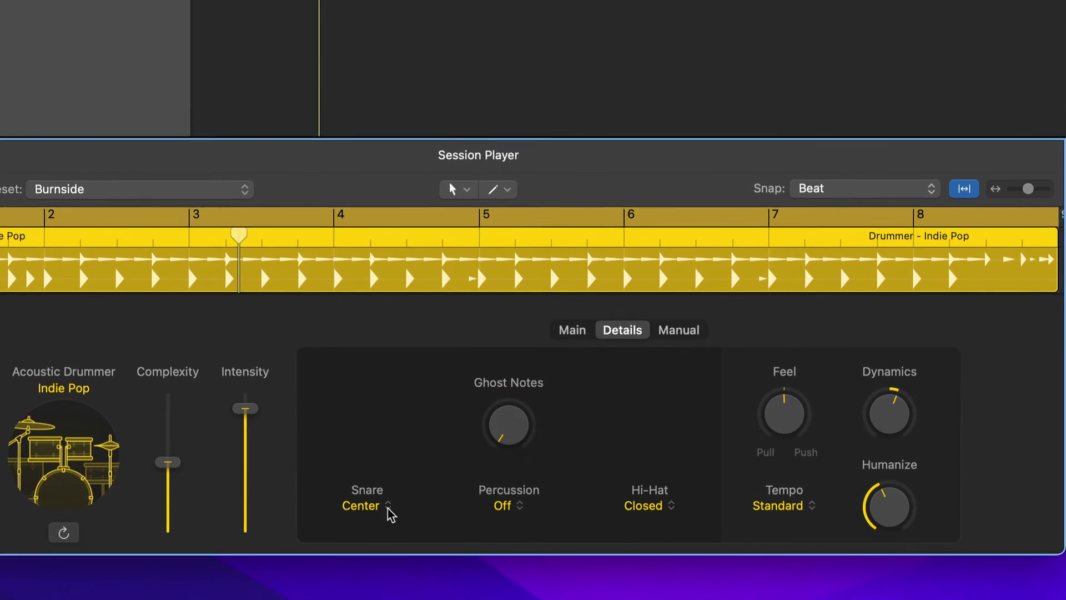
left_click(387, 556)
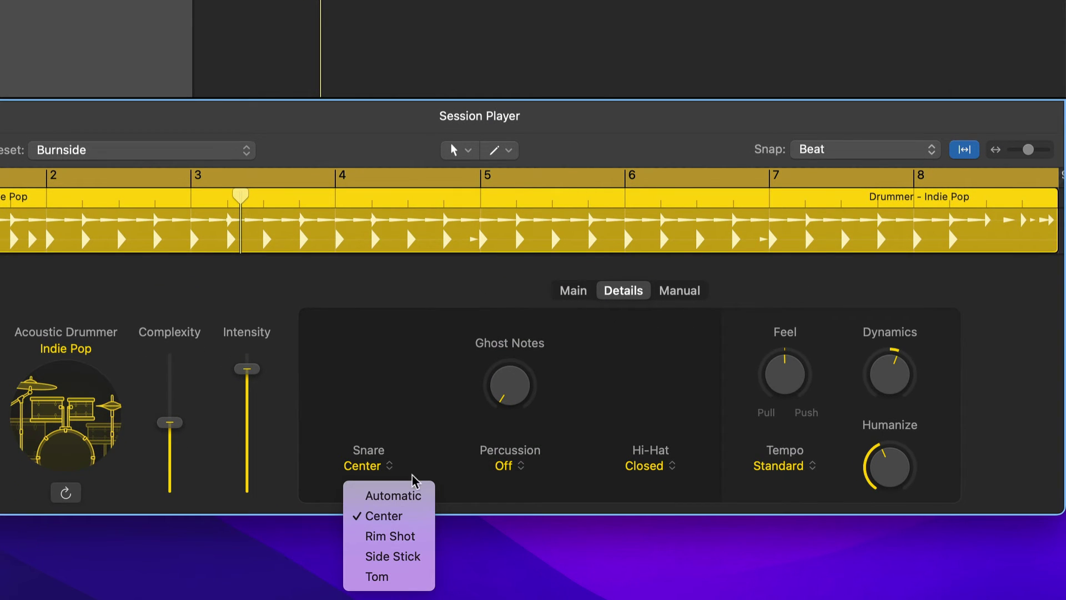
left_click(388, 515)
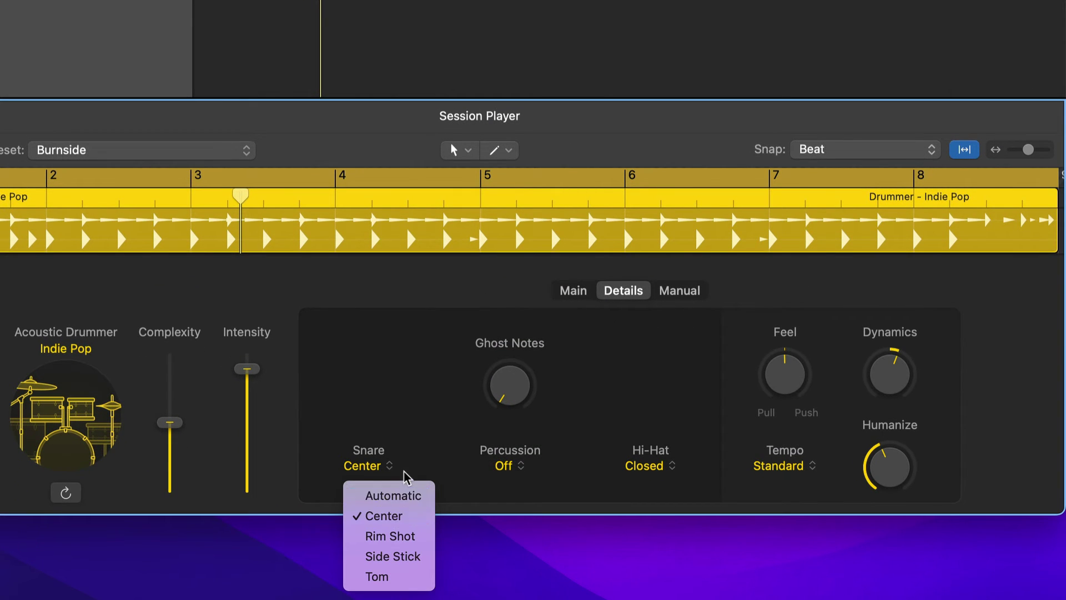
left_click(353, 462)
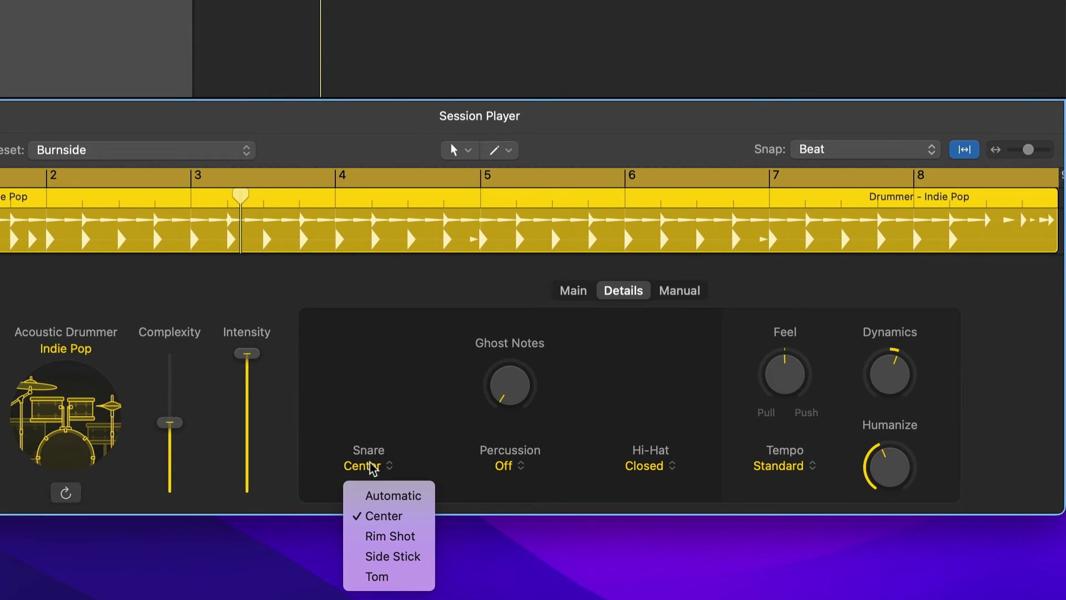
left_click(399, 556)
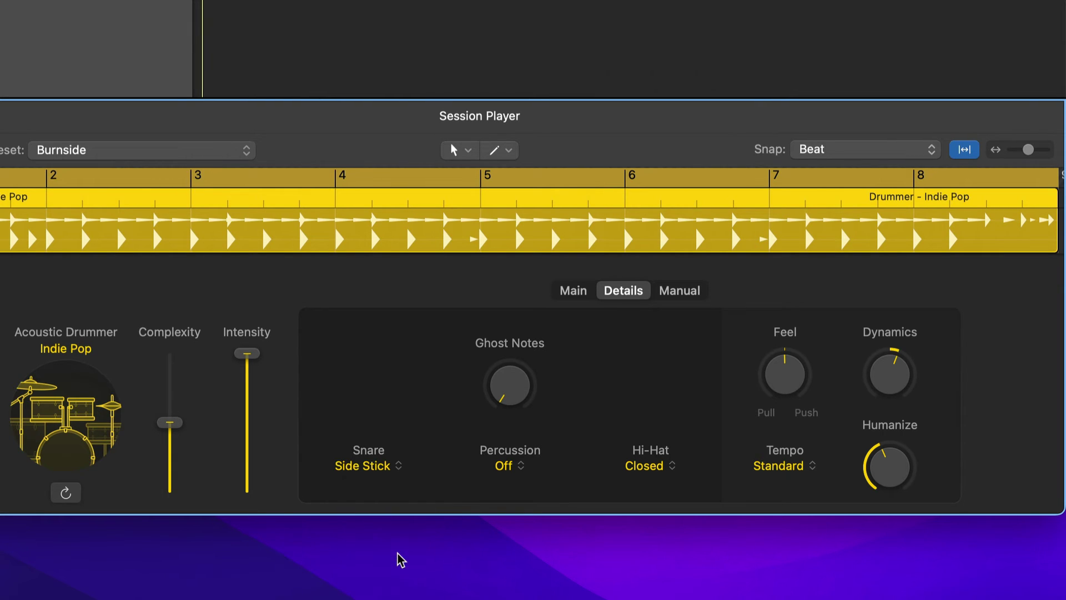
Step: Try the Rim Shot snare during playback and return the Snare setting to Center
left_click(380, 463)
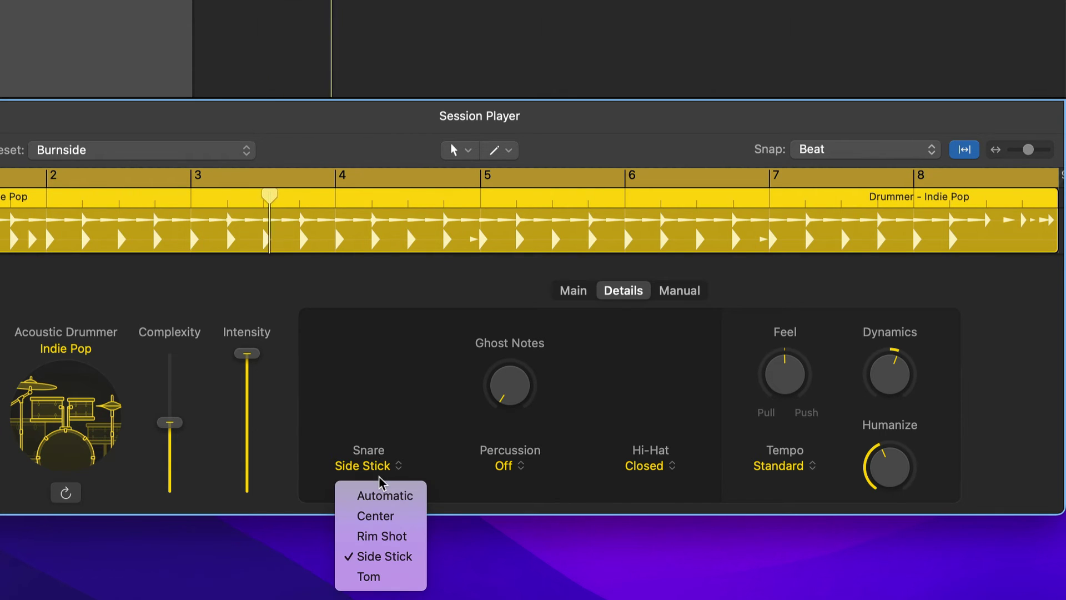
left_click(381, 536)
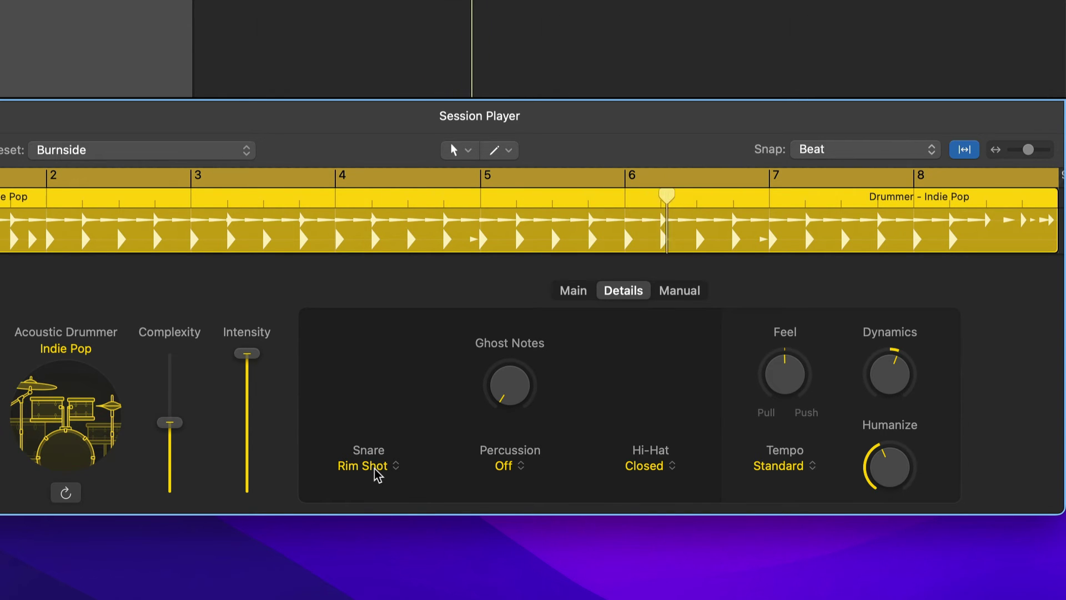
left_click(378, 472)
left_click(386, 512)
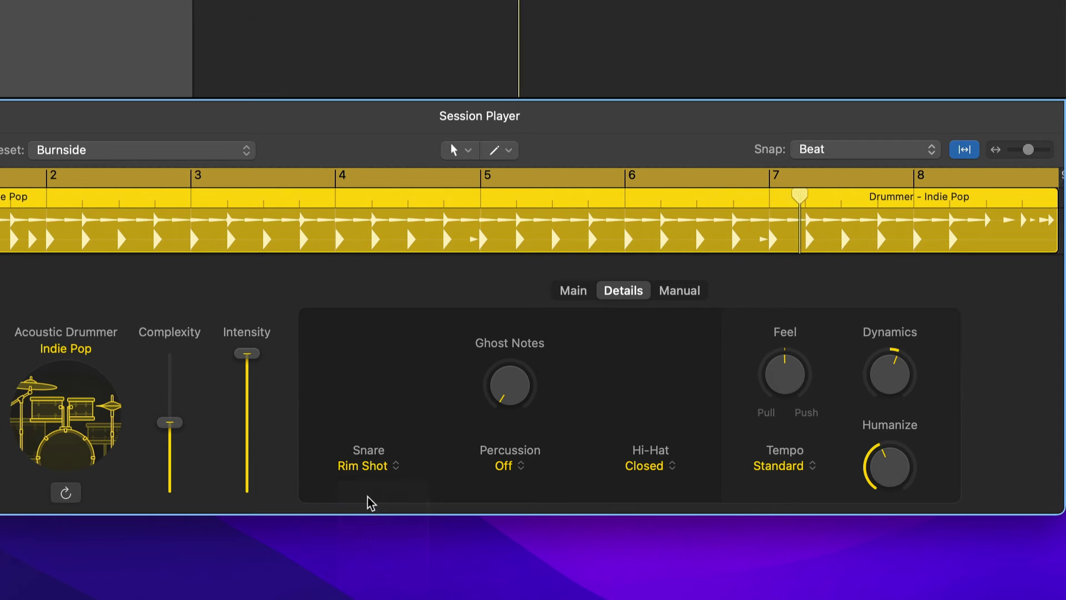
Step: Audition the Snare on Tom and Automatic during playback, and return it to Center
left_click(351, 470)
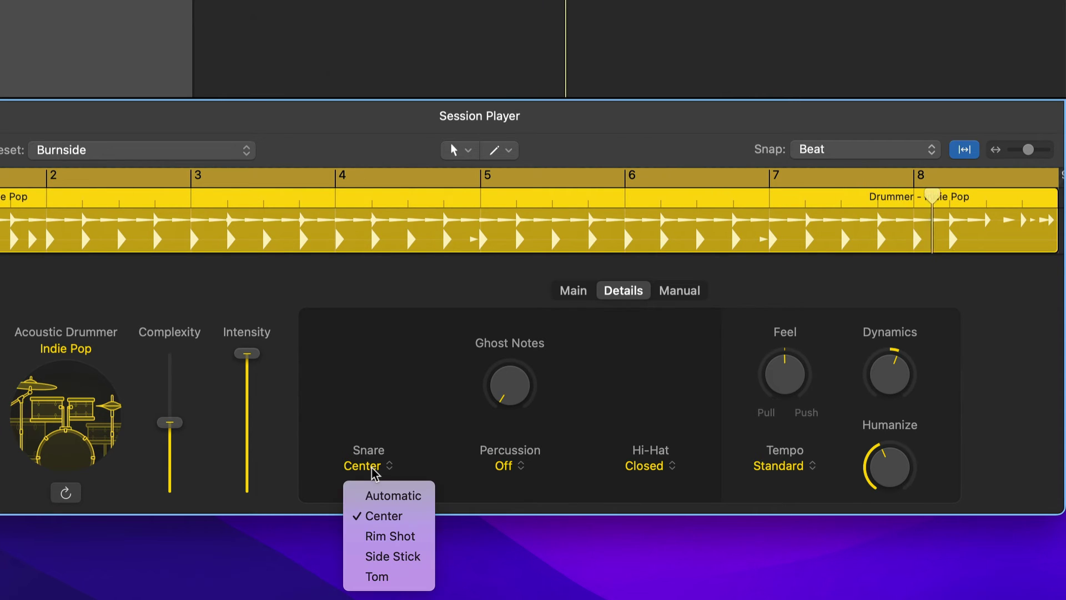
left_click(393, 582)
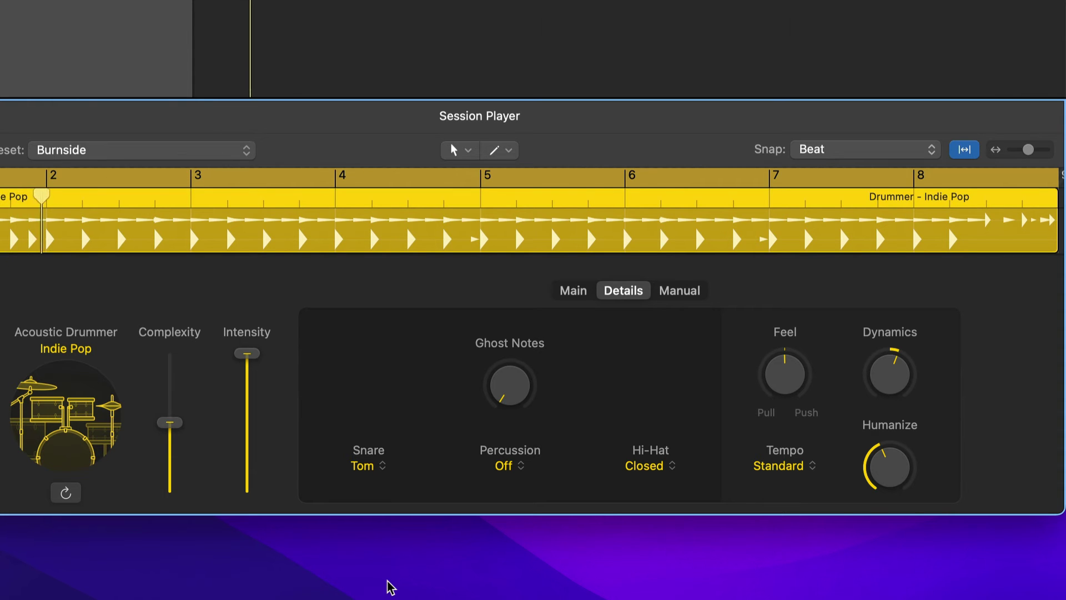
left_click(368, 472)
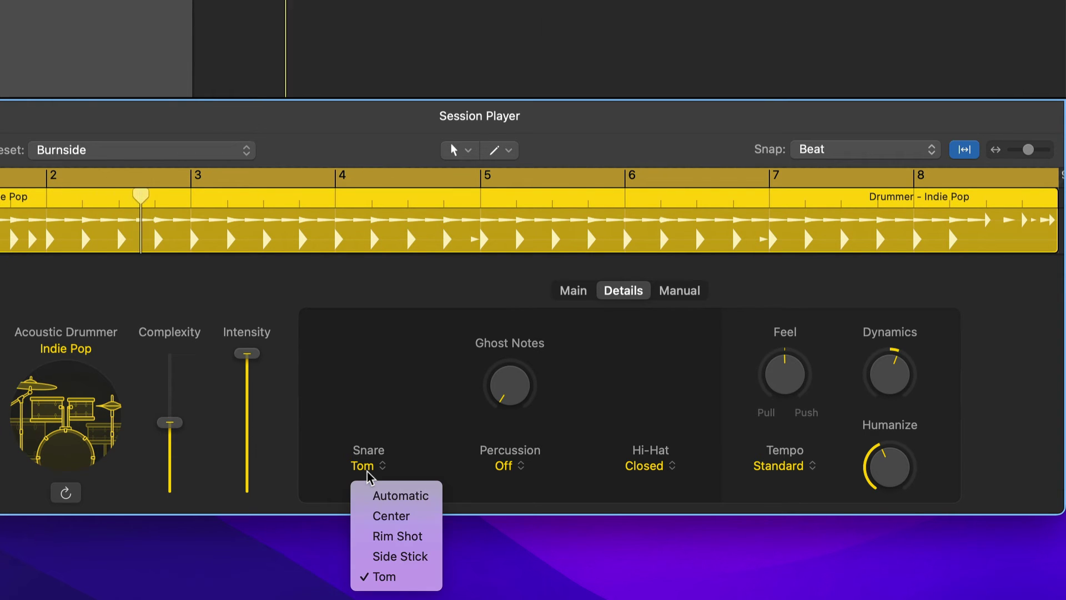
left_click(384, 496)
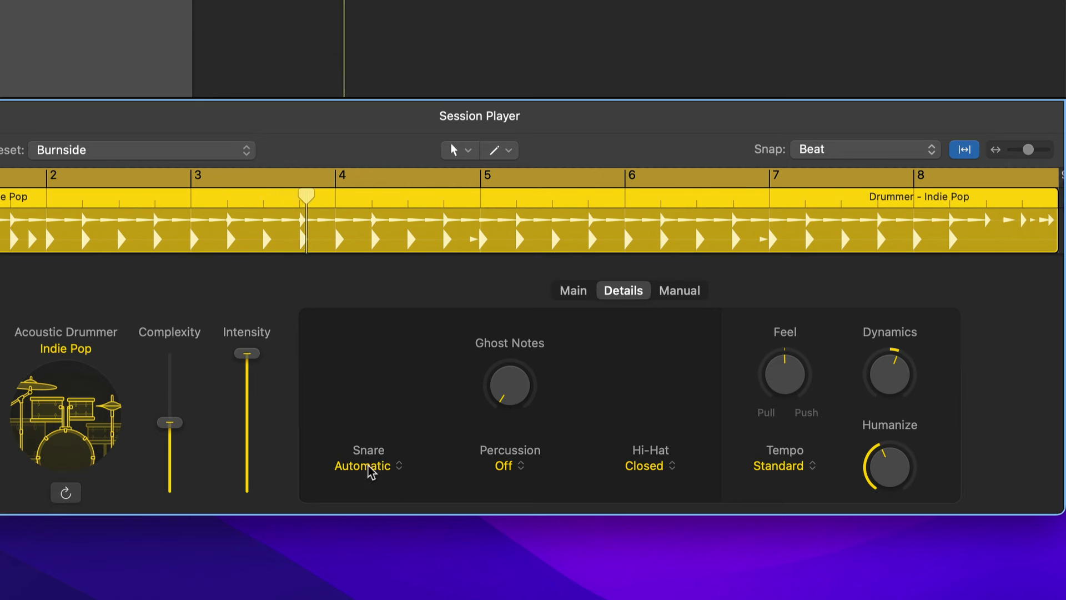
left_click(381, 472)
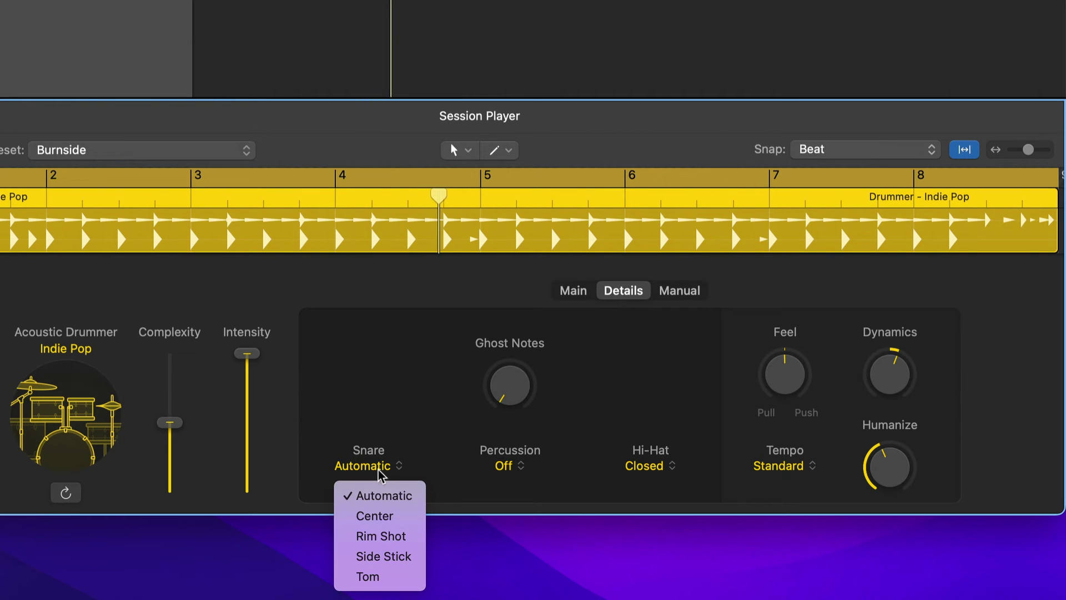
left_click(381, 514)
Step: Compare the Rim Shot and Side Stick snare articulations once more, and finish with the Snare on Center
left_click(374, 463)
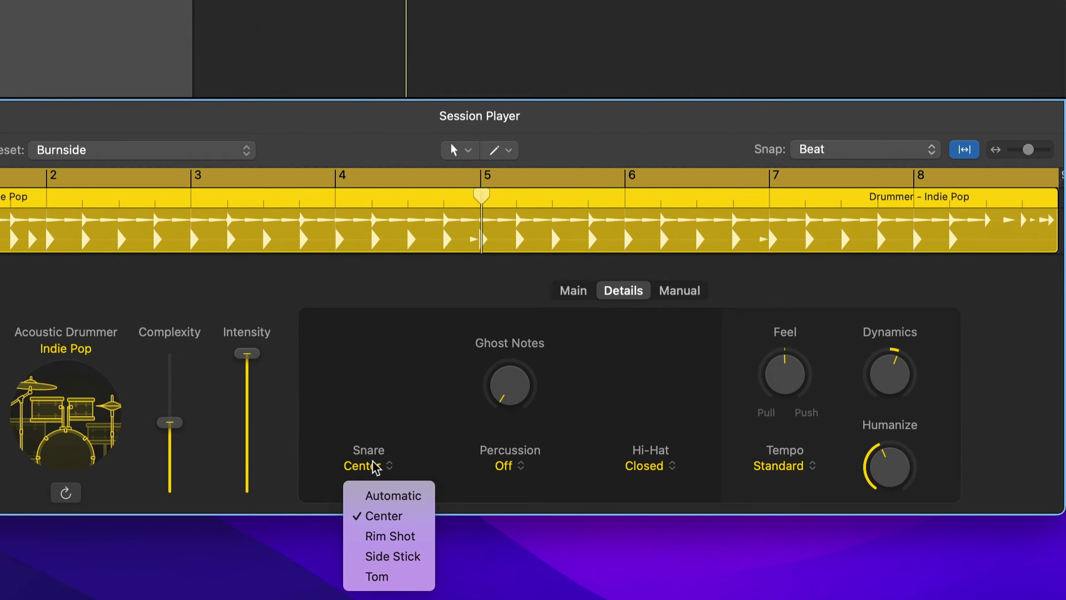
left_click(393, 536)
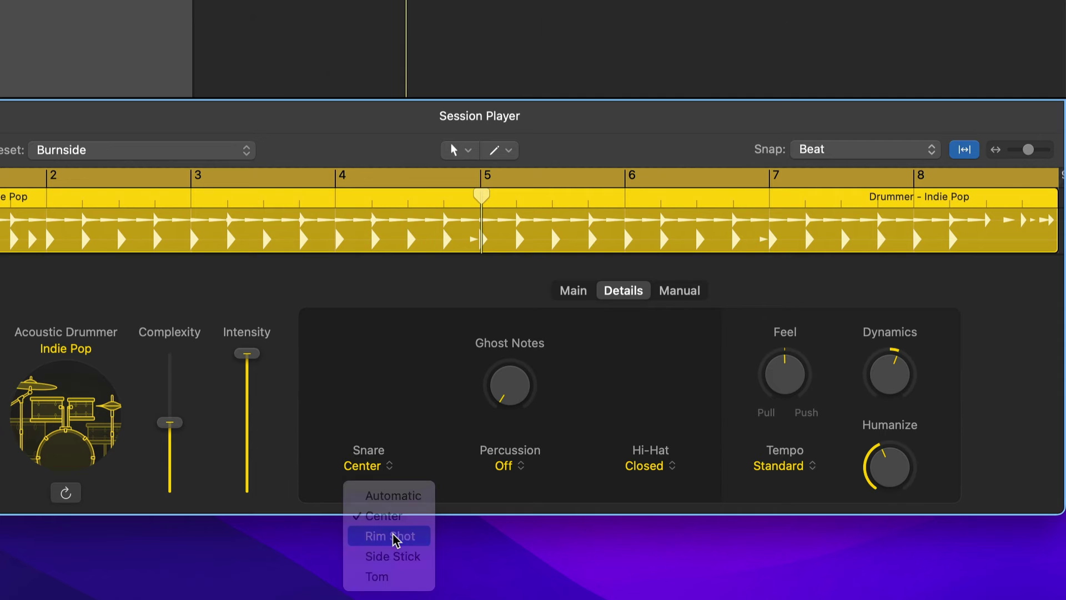
left_click(361, 469)
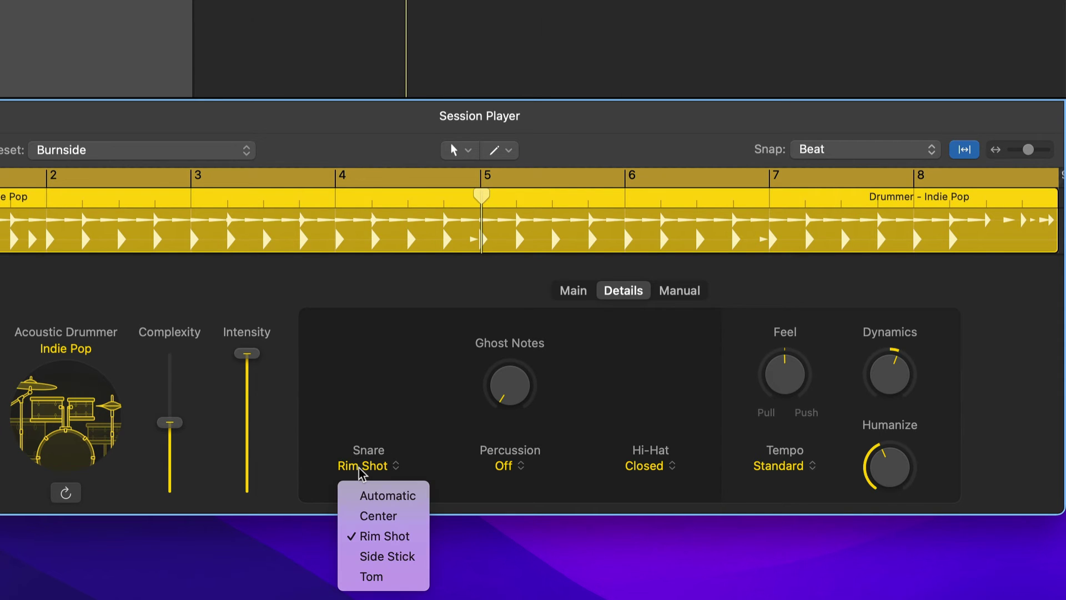
left_click(382, 557)
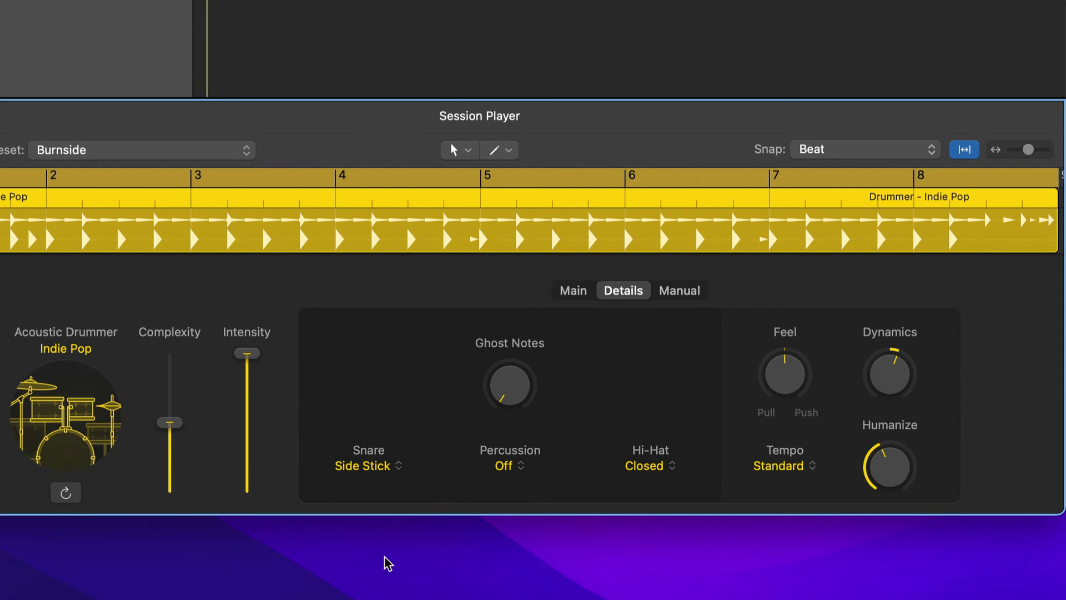
left_click(373, 468)
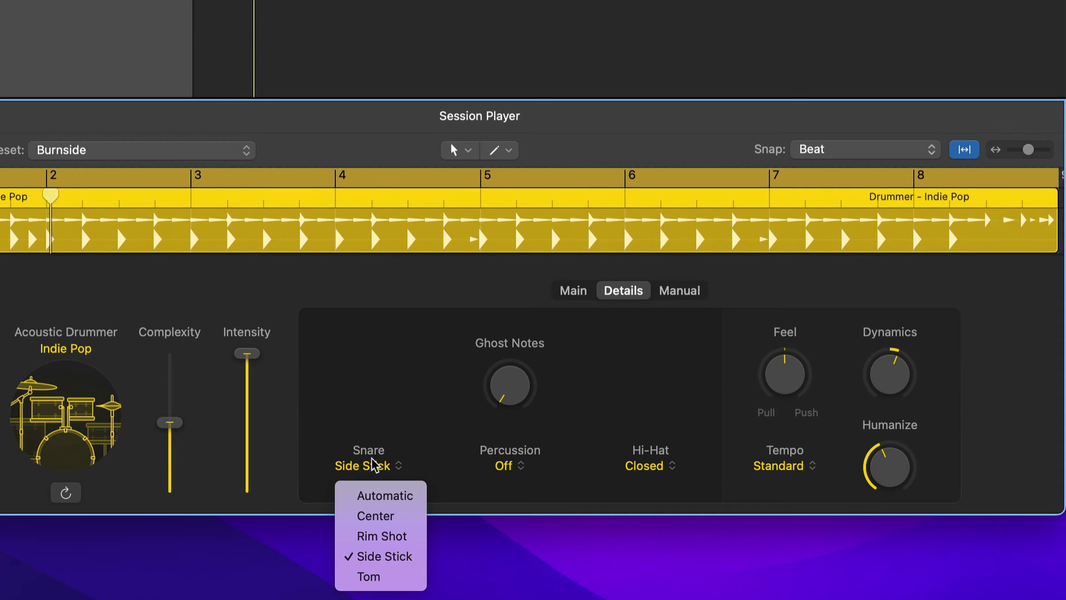
left_click(383, 516)
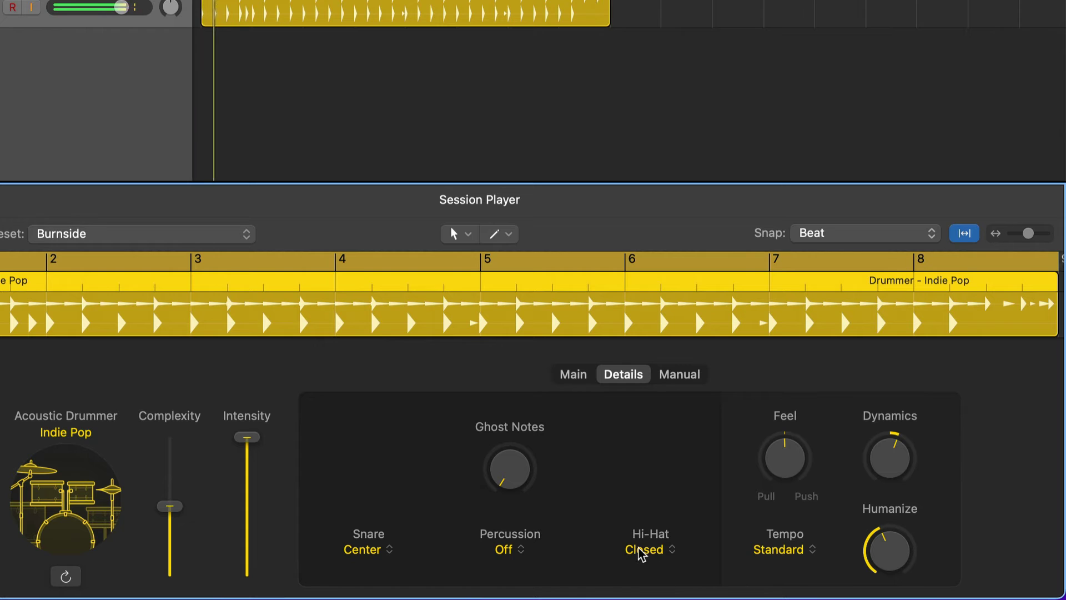
Step: Step the Hi-Hat through Half-Closed, Half-Open and Open during playback, ending on Wide Open
left_click(654, 553)
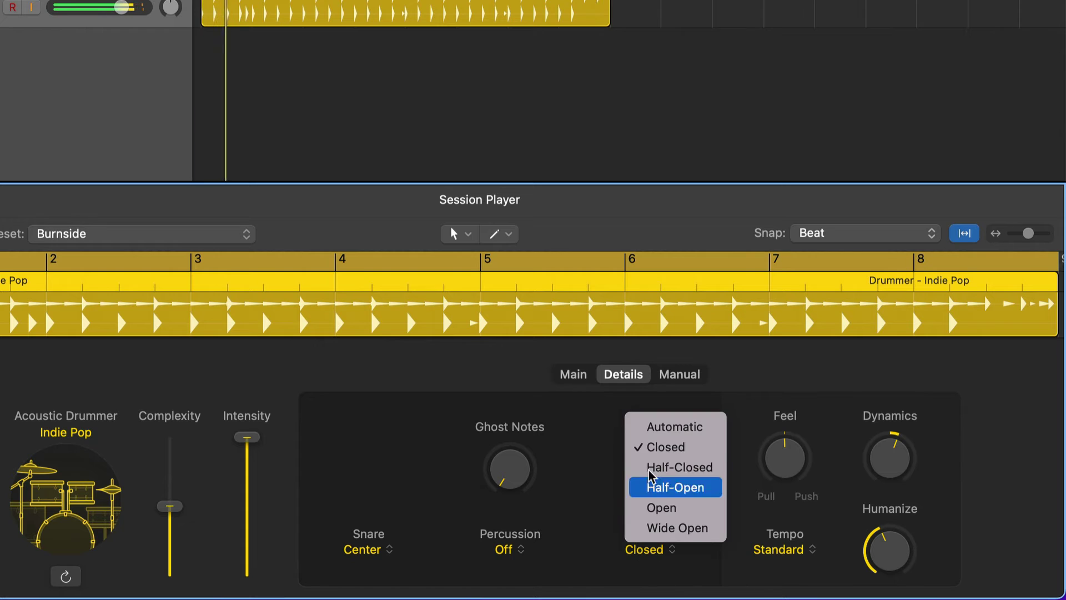
left_click(699, 468)
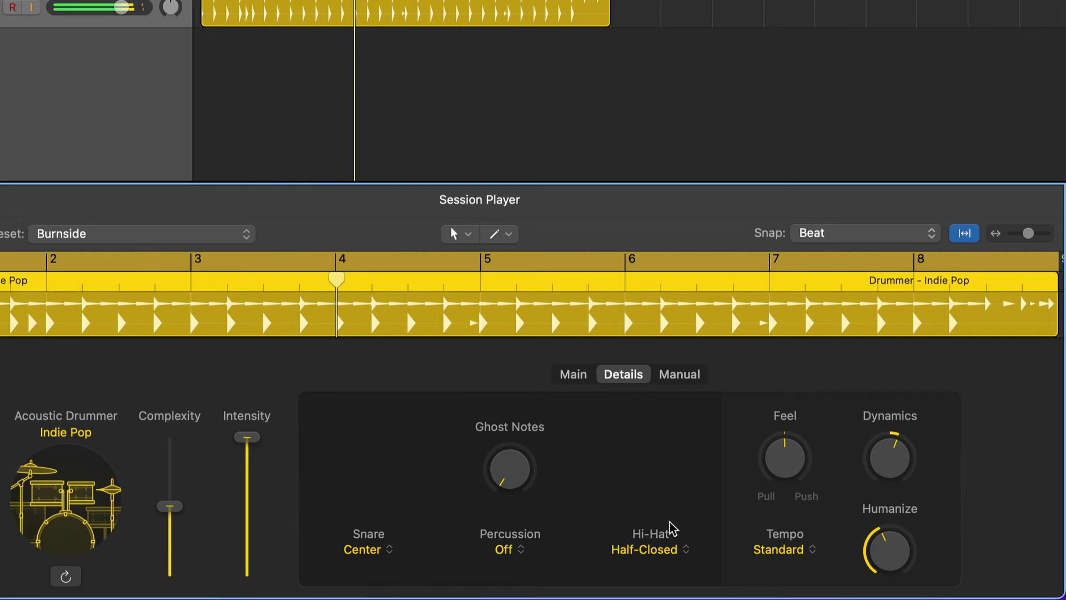
left_click(672, 550)
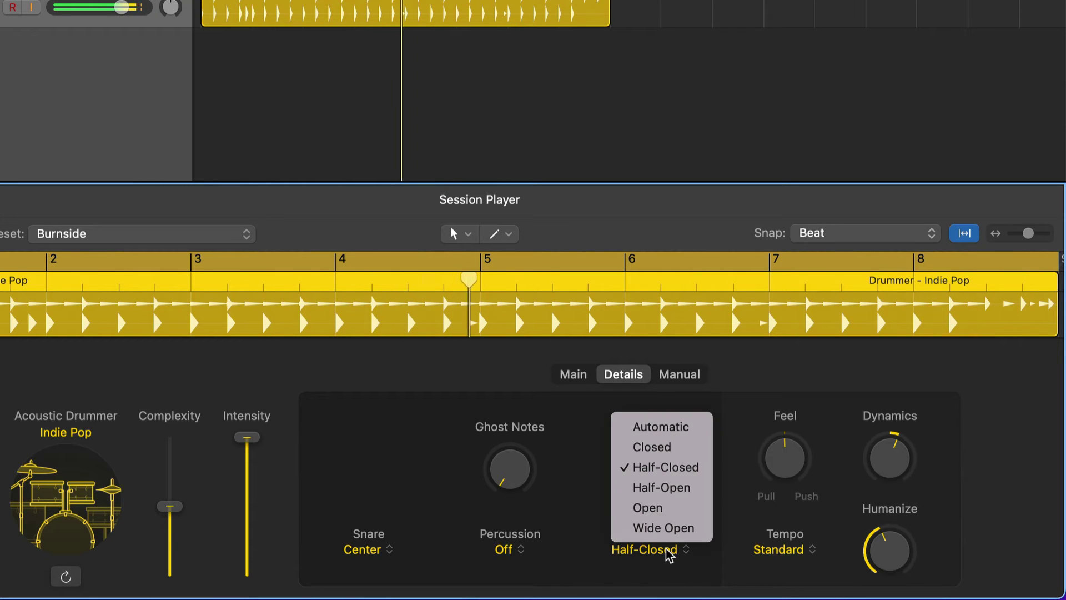
left_click(669, 492)
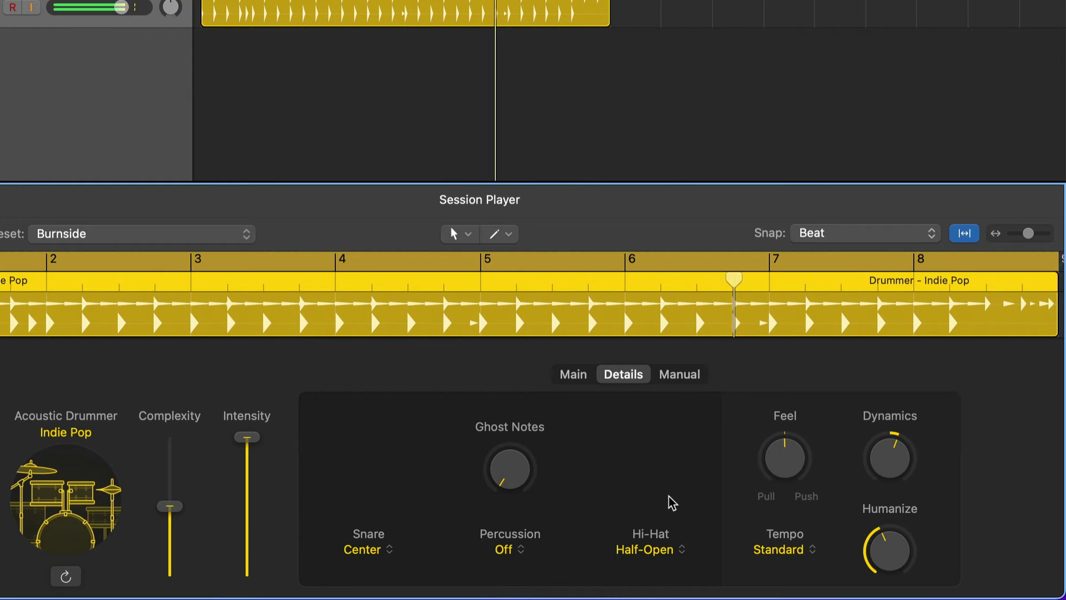
left_click(654, 557)
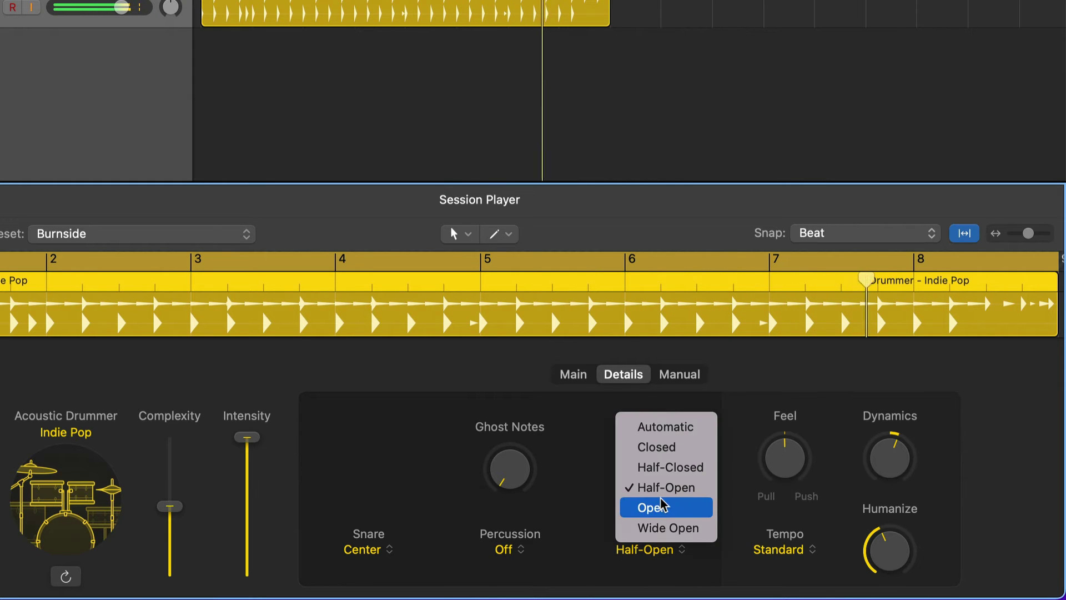
left_click(658, 506)
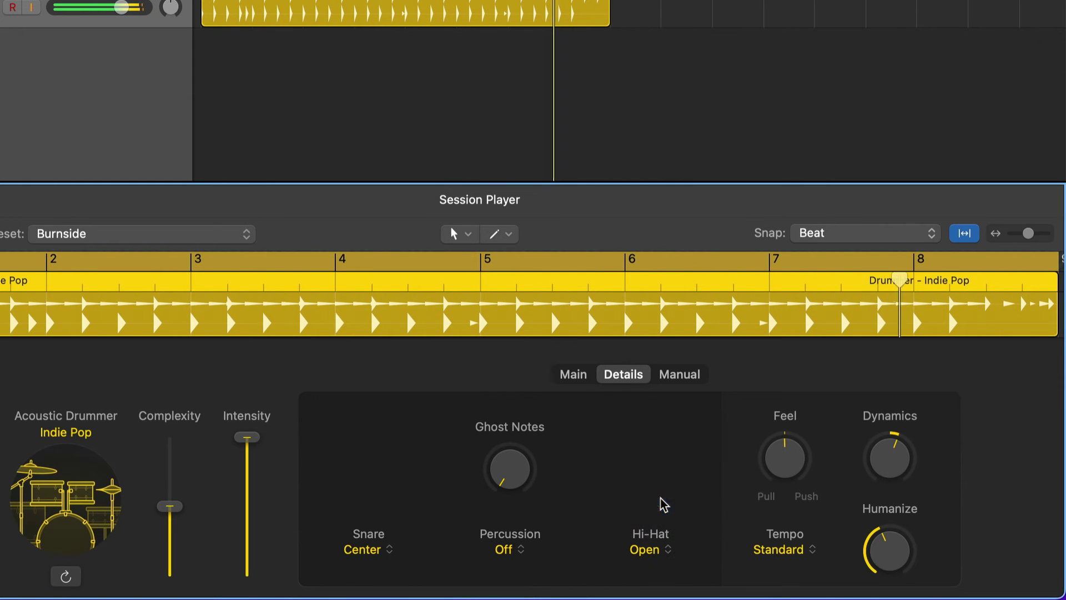
left_click(648, 551)
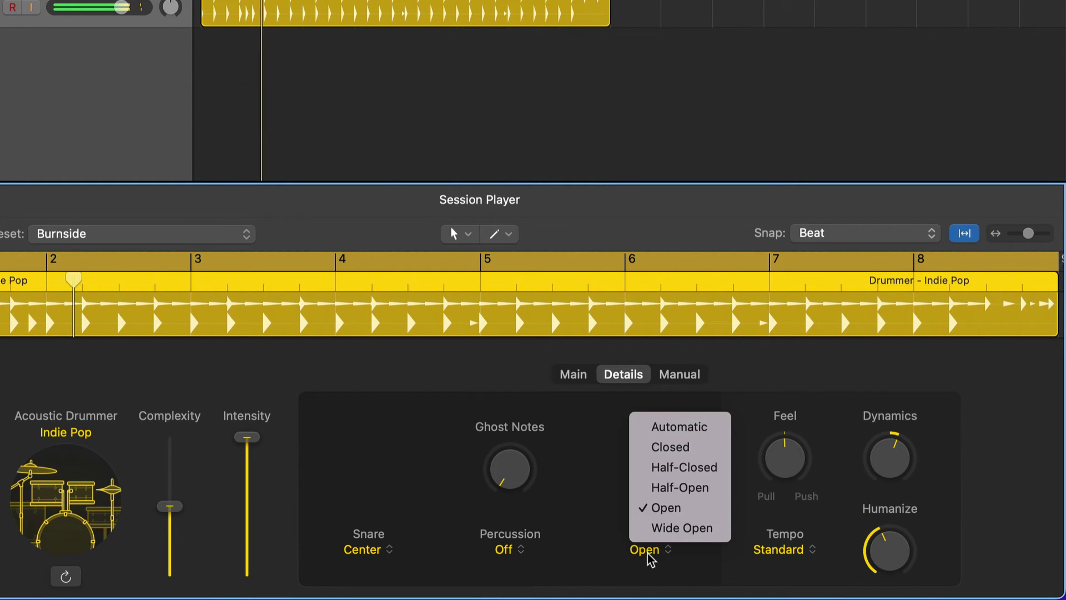
left_click(659, 528)
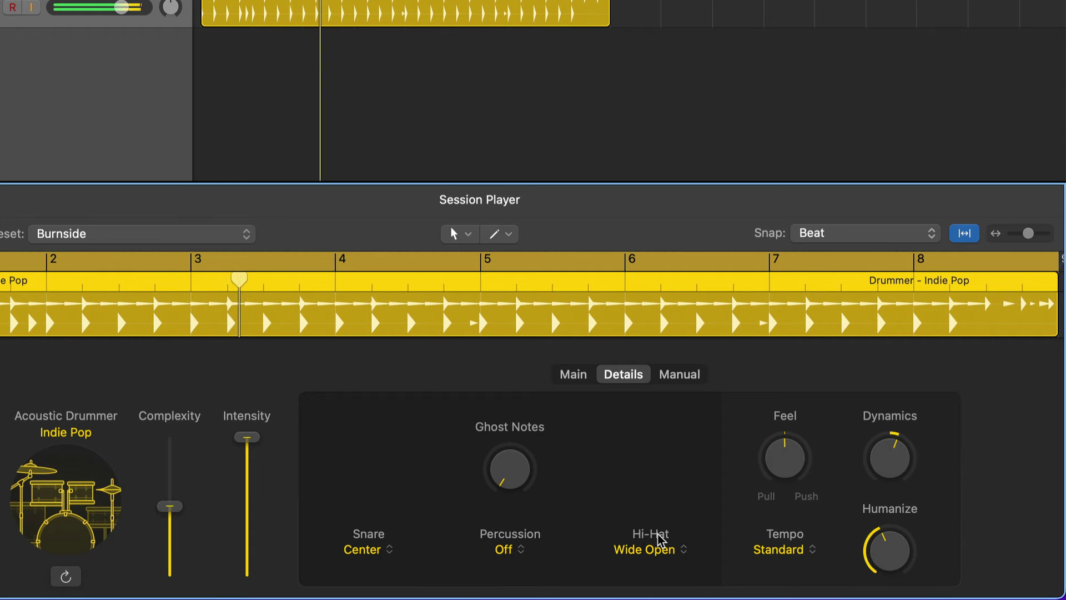
Step: Switch the drummer from hi-hat to cymbals in the Main settings, and set Cymbals to Ride in the Details settings
left_click(574, 374)
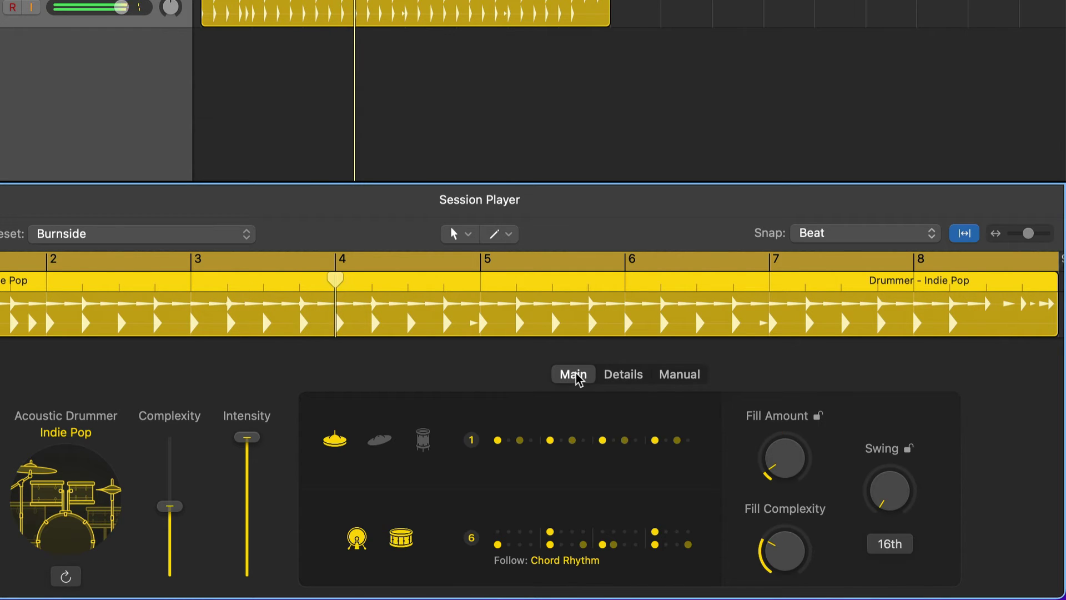
left_click(381, 442)
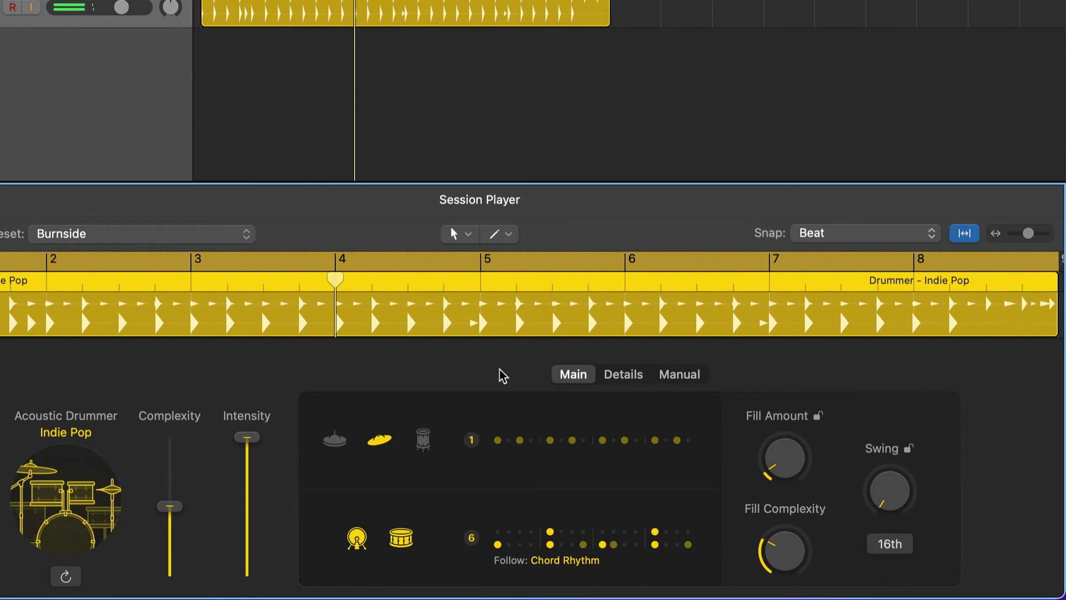
left_click(624, 375)
left_click(654, 553)
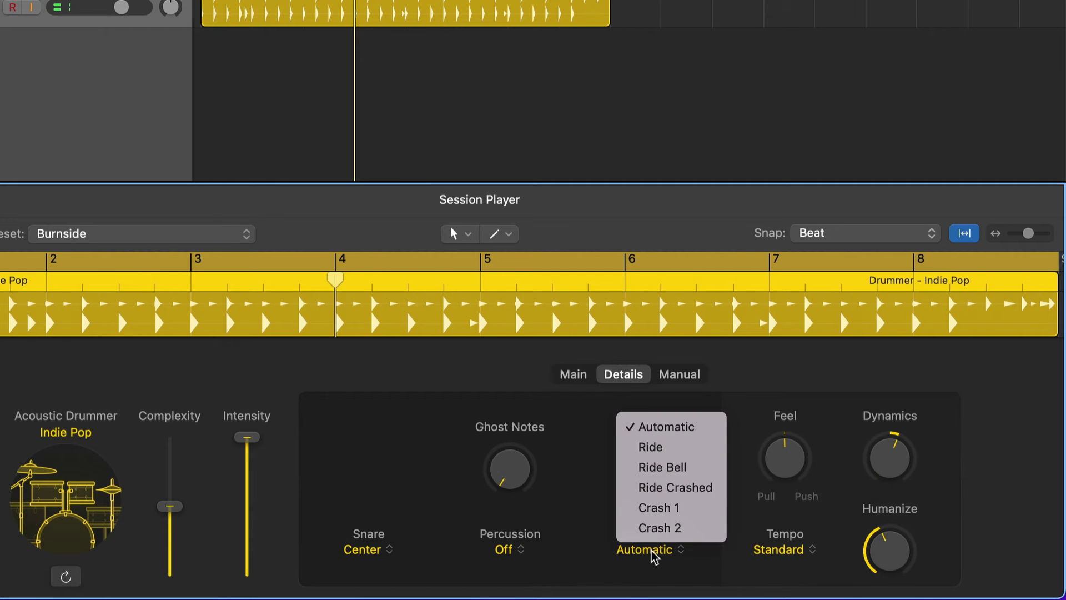
left_click(674, 447)
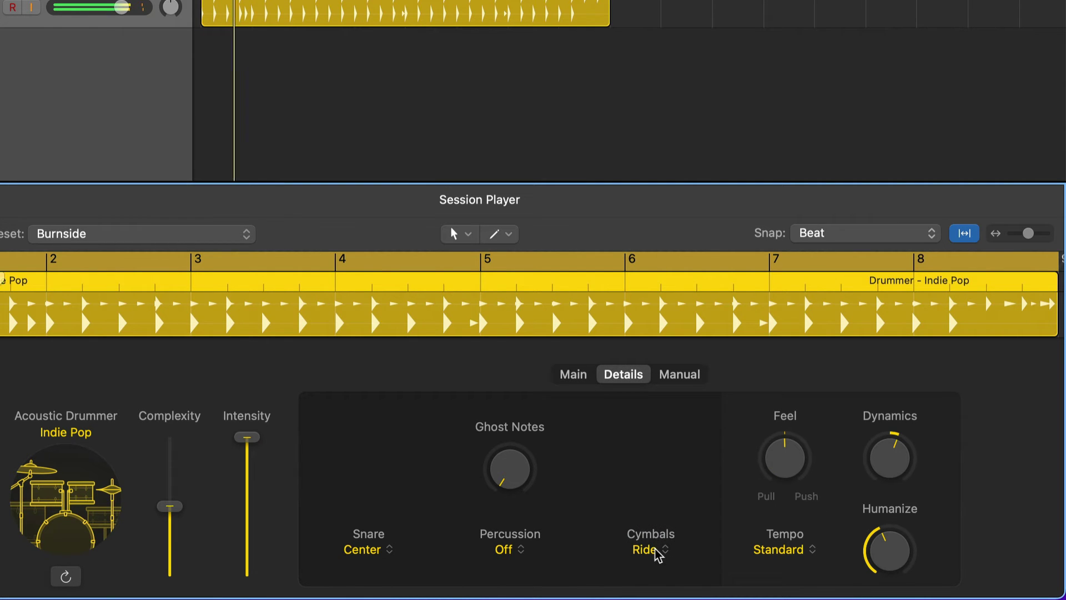
Step: Audition Ride Bell and Ride Crashed for the Cymbals during playback, and end on Crash 1
left_click(655, 551)
left_click(673, 467)
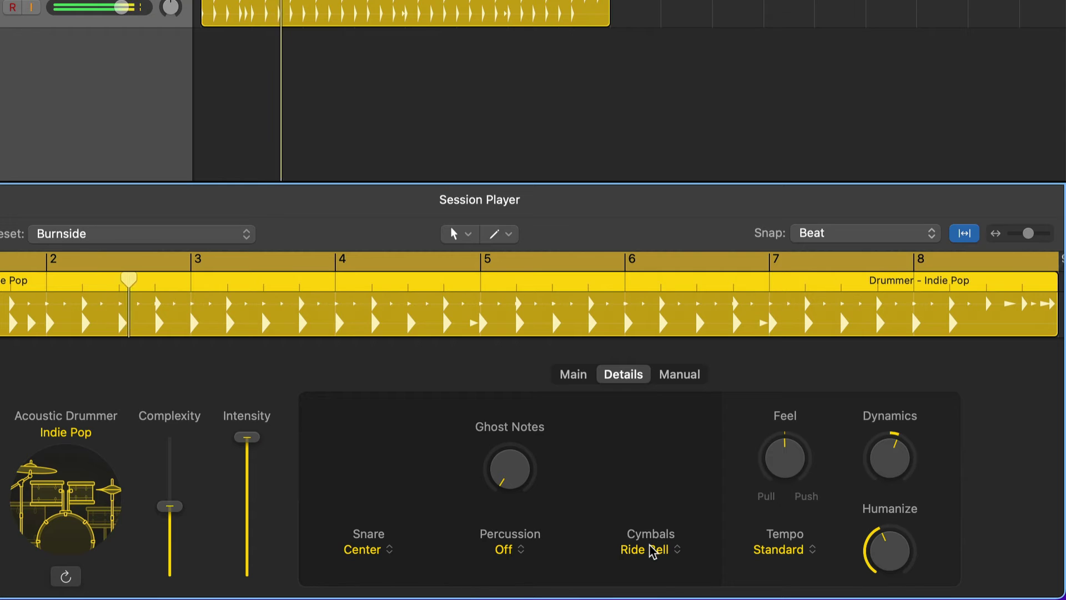
left_click(650, 550)
left_click(669, 487)
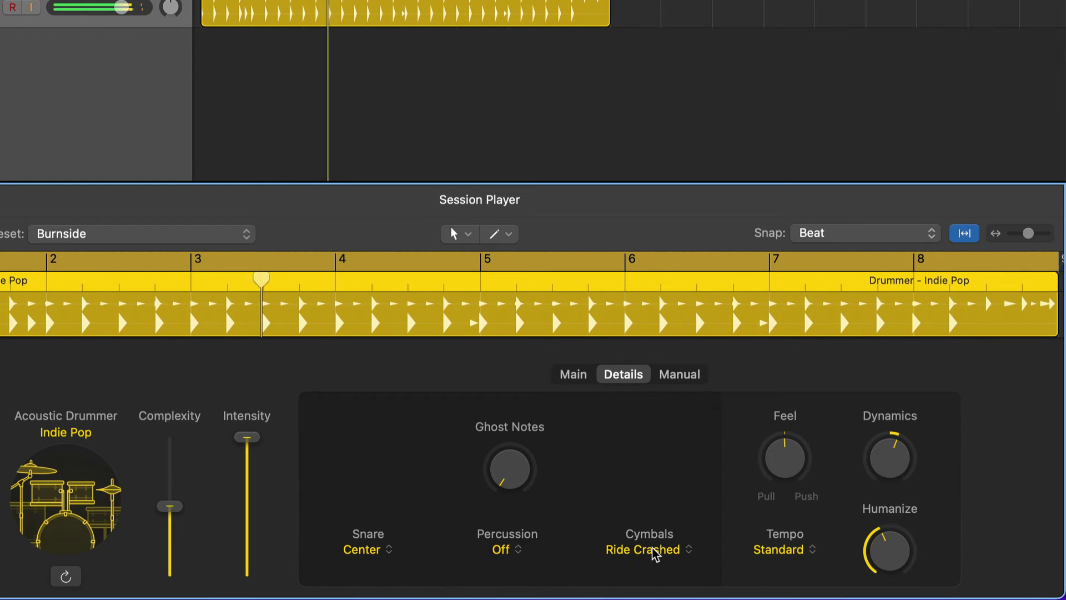
left_click(655, 553)
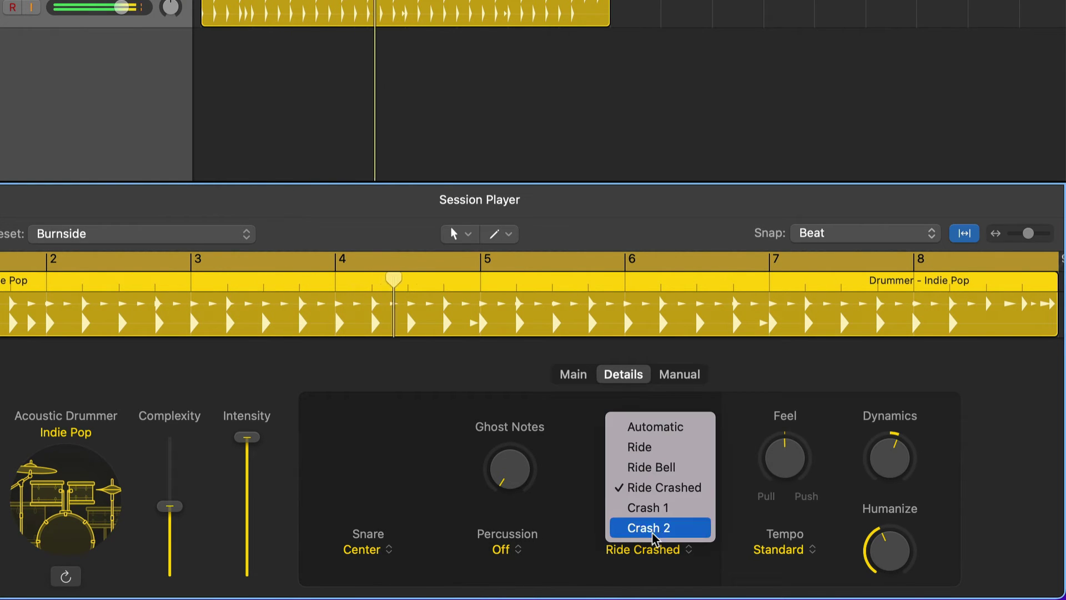
left_click(658, 512)
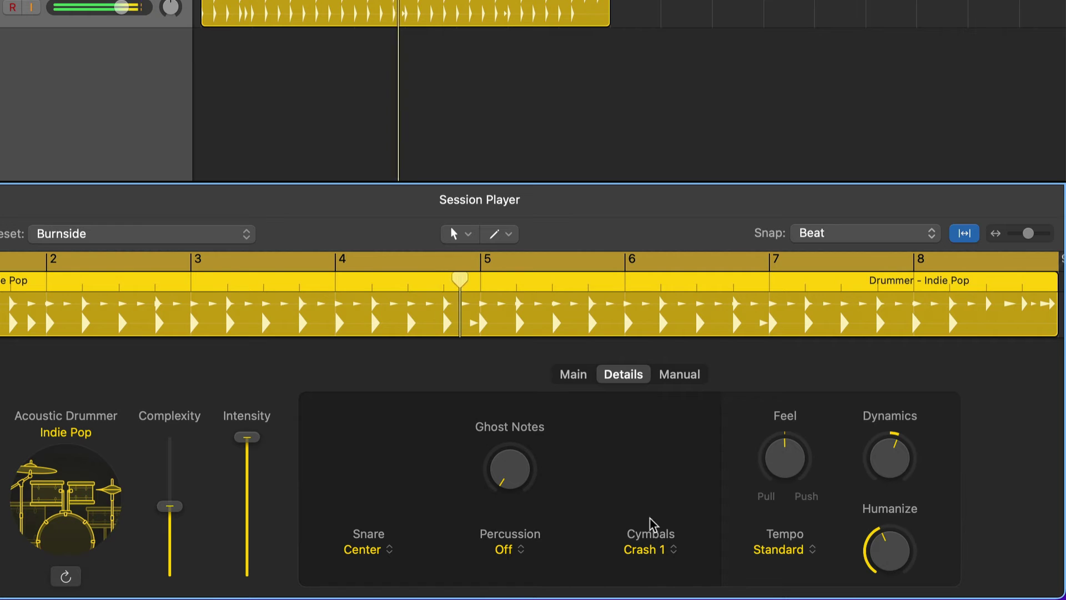
Step: Audition Crash 2 for the Cymbals during playback, and set the Cymbals back to Ride Bell
left_click(650, 550)
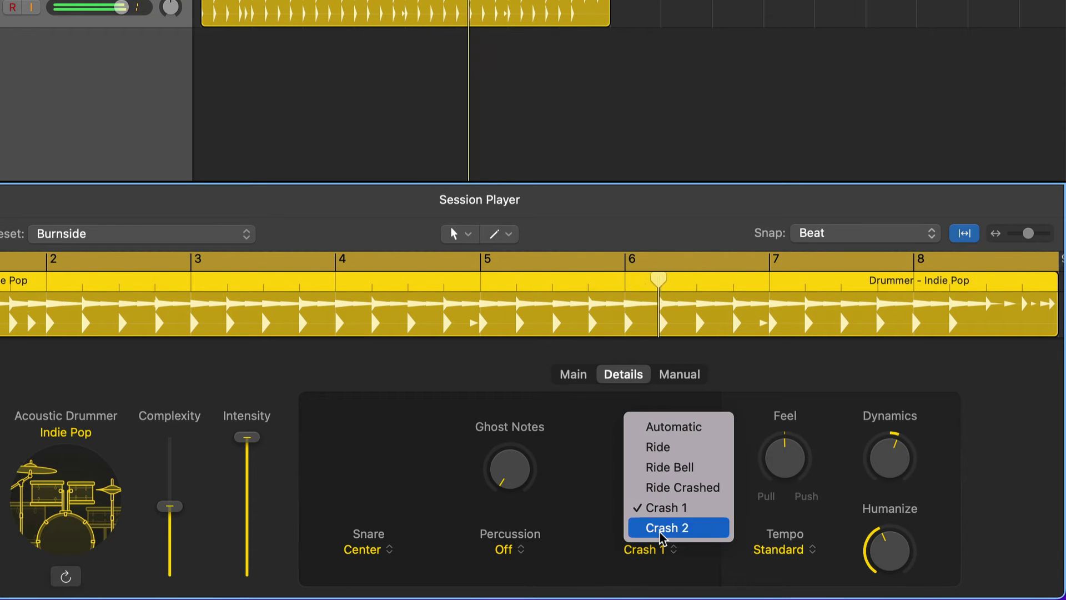
left_click(662, 528)
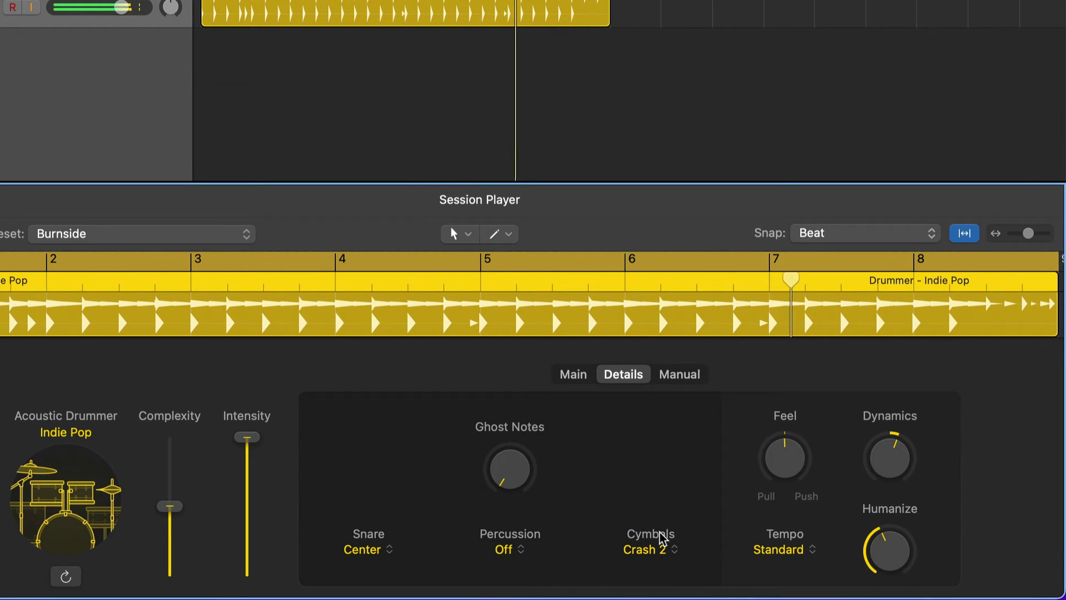
left_click(658, 550)
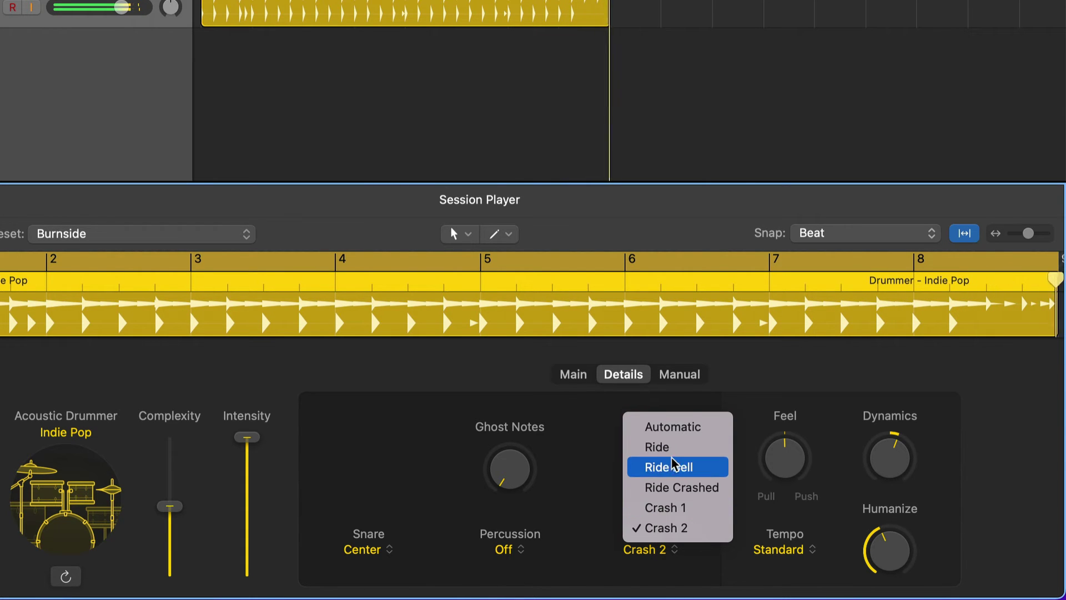
left_click(677, 471)
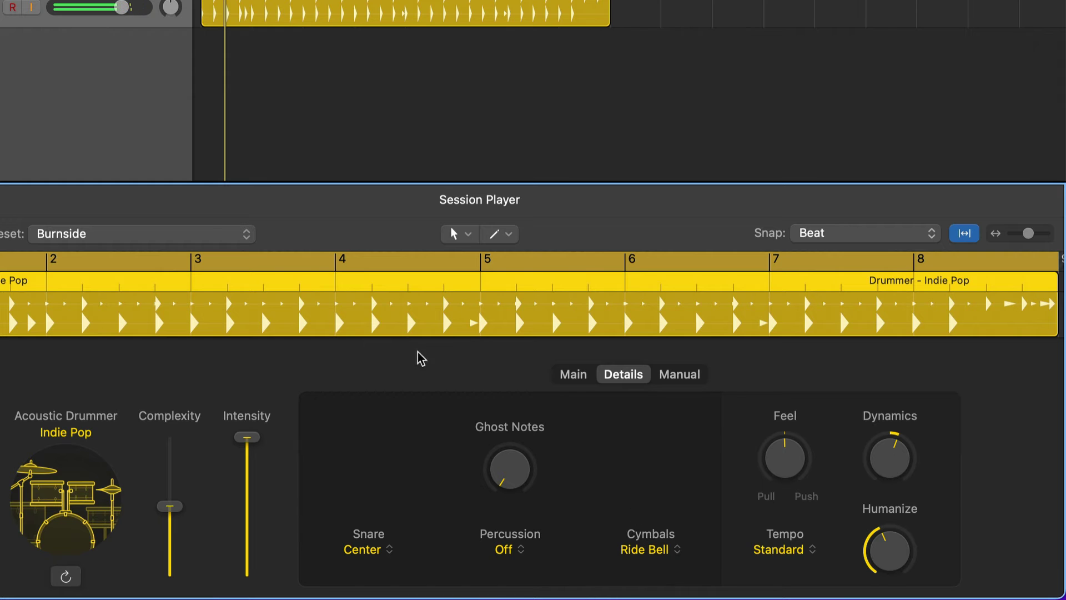
Step: Switch the drummer from cymbals to toms in the Main settings, and return to the Details settings
left_click(575, 379)
left_click(423, 441)
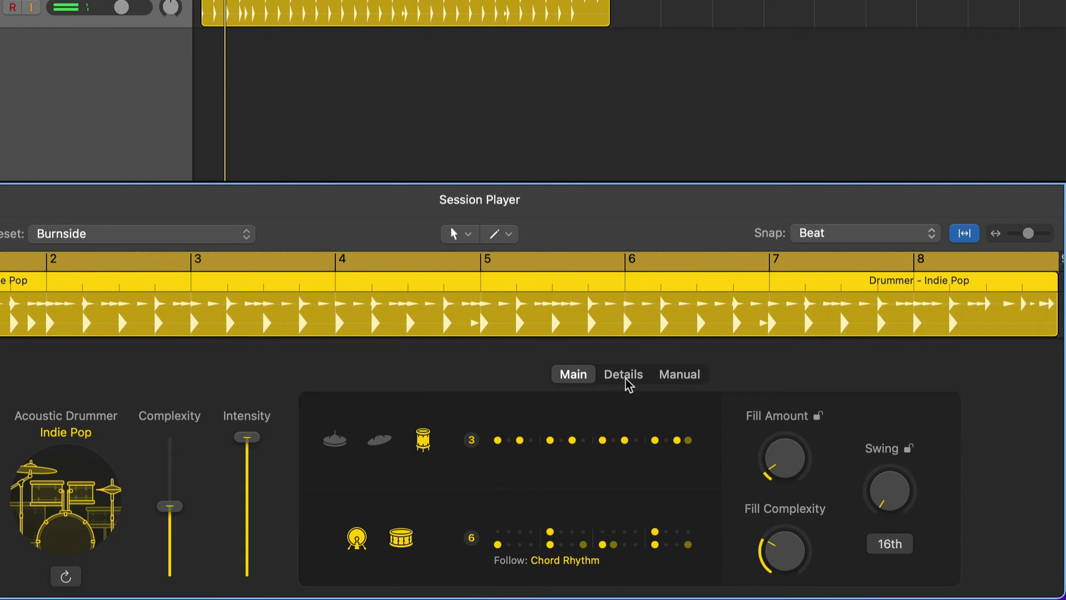
left_click(625, 378)
Step: Audition the Toms options during playback, including Tom High, and end on Tom Low
left_click(650, 549)
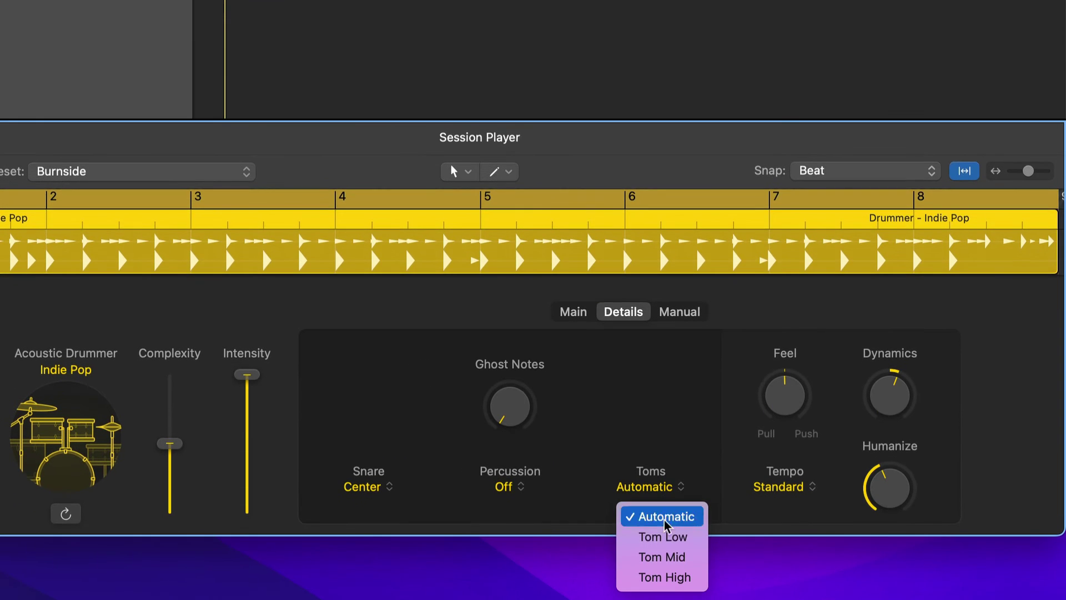
left_click(689, 537)
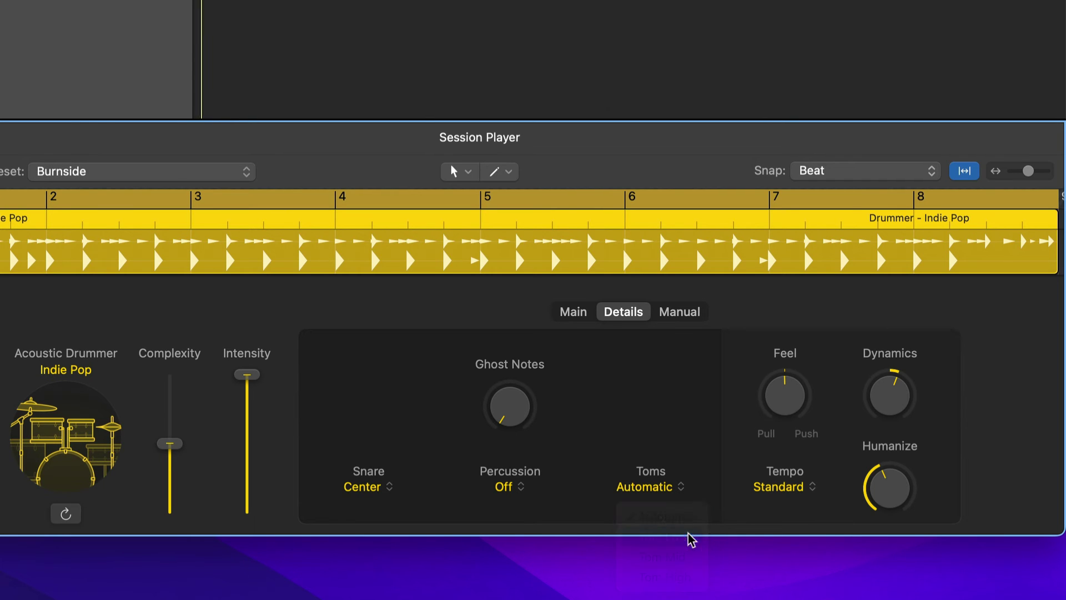
left_click(656, 491)
key("Escape")
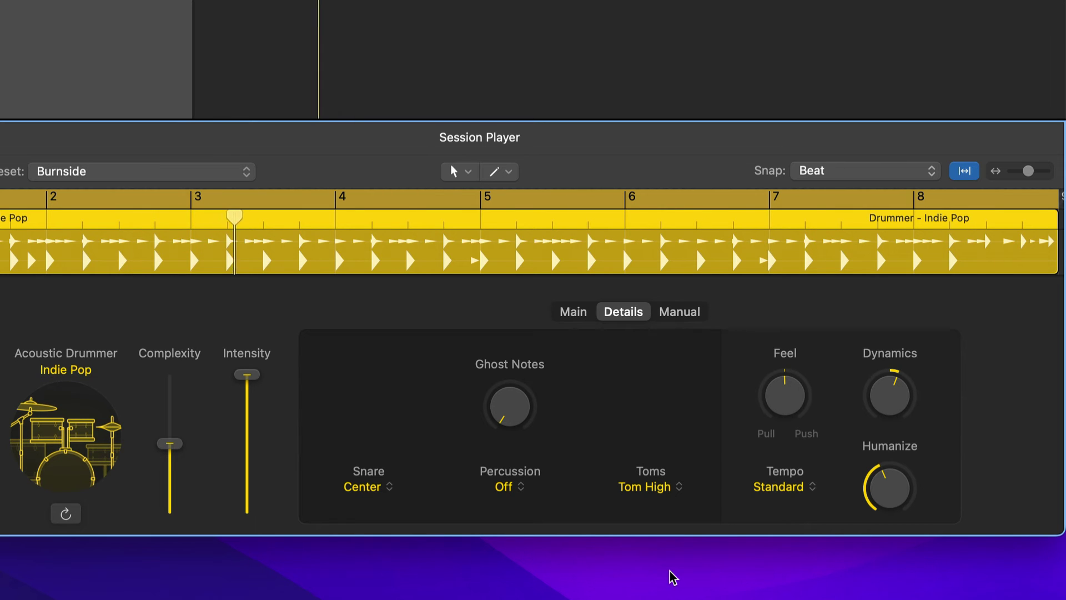
left_click(655, 492)
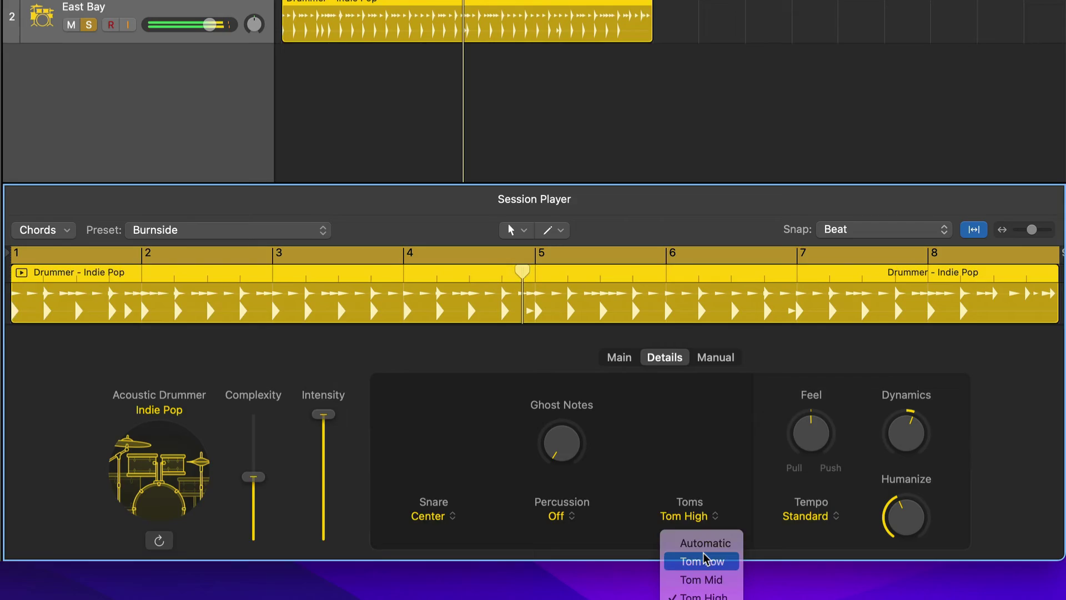
left_click(666, 535)
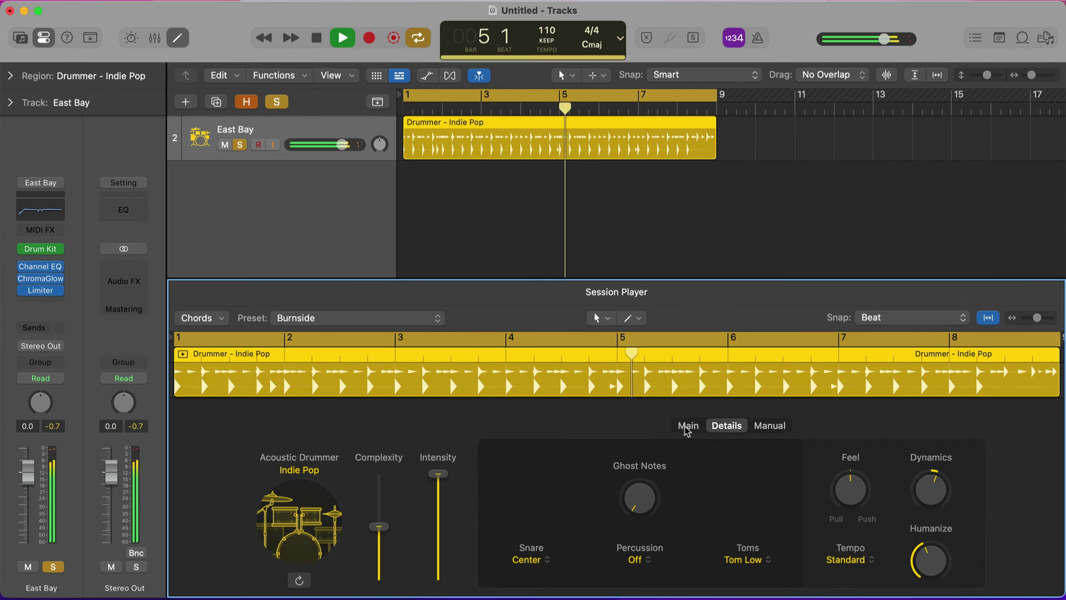
Step: Switch the drummer from toms back to hi-hat, set the Hi-Hat to Closed, and stop playback
left_click(687, 426)
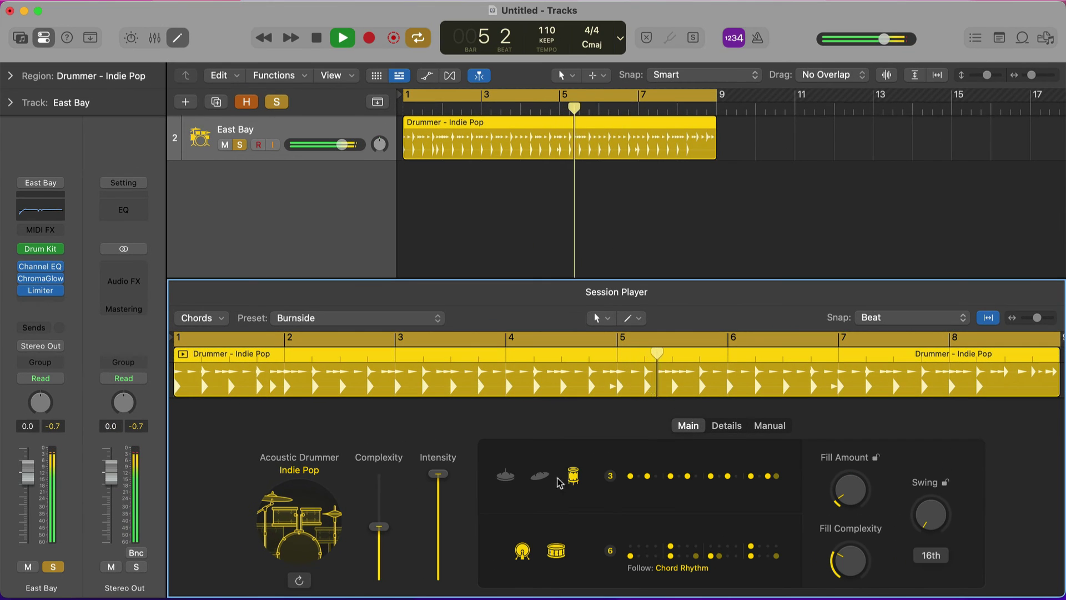
left_click(728, 424)
left_click(747, 559)
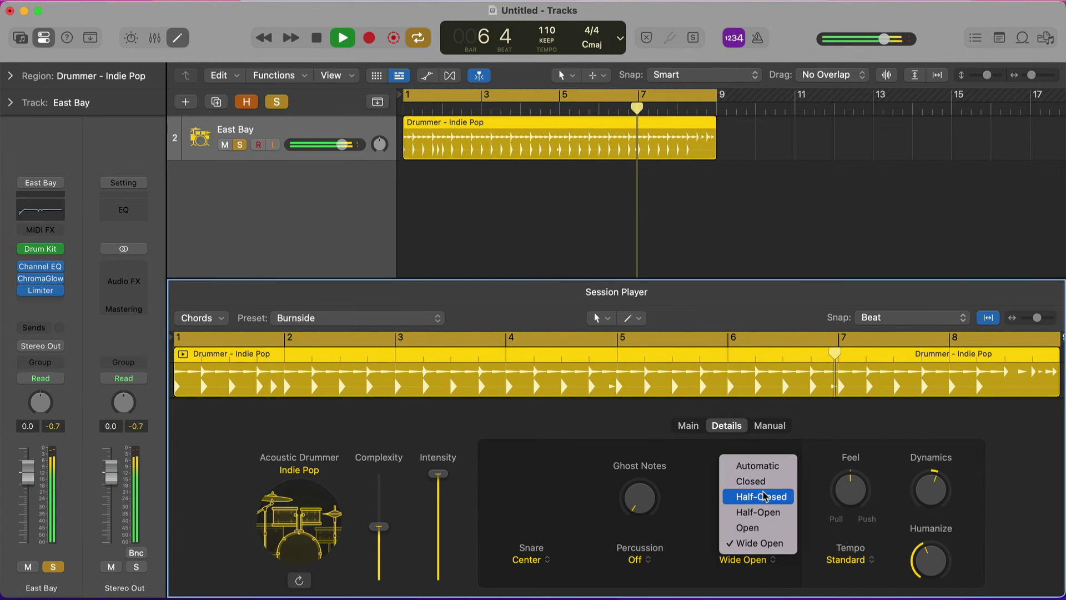
left_click(751, 481)
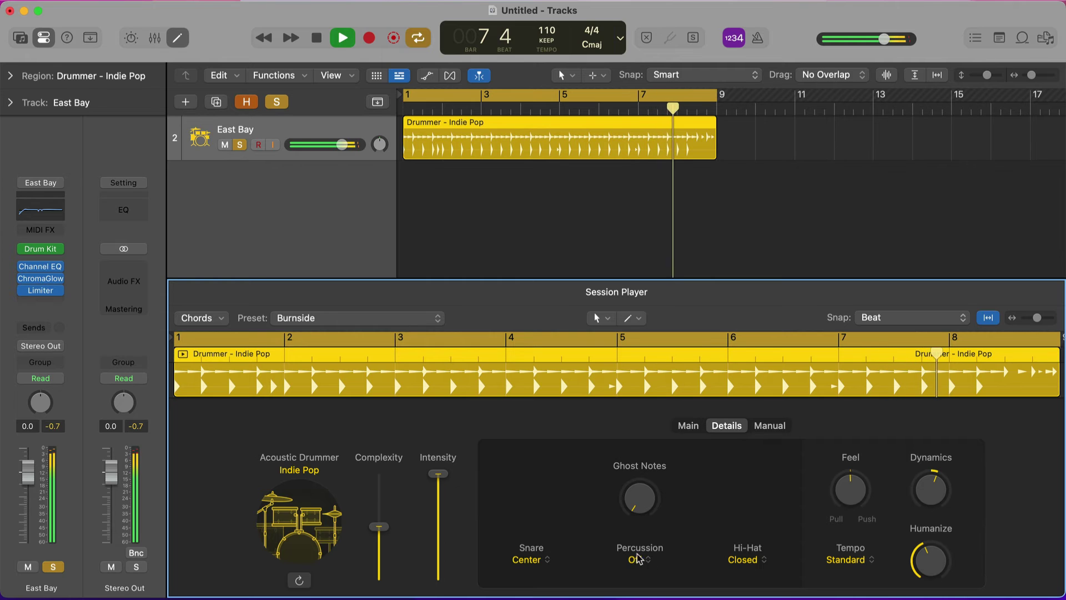
key("space")
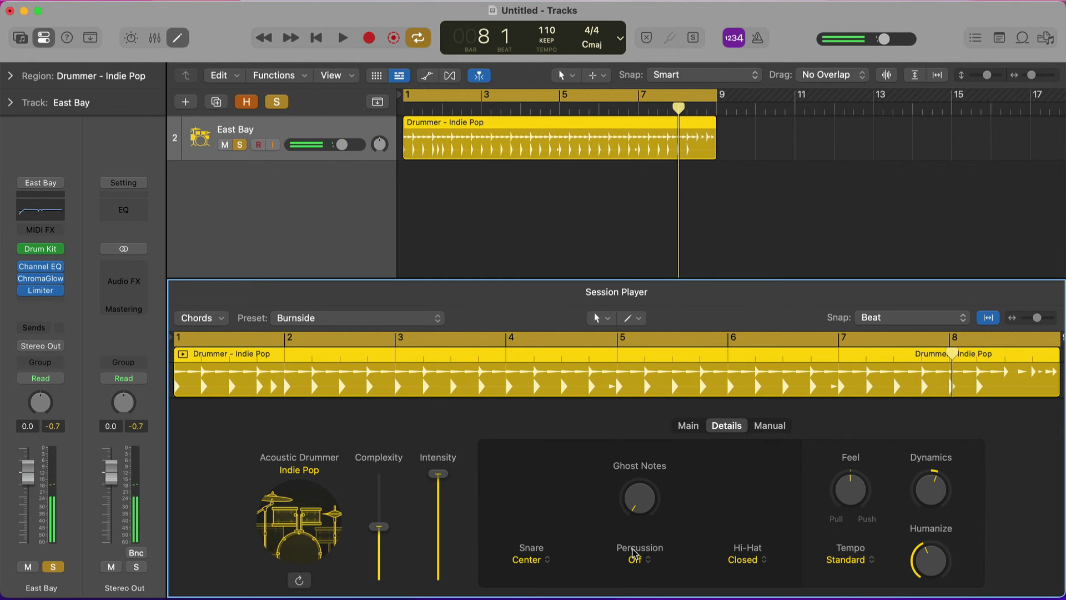
Step: Audition Tambourine 1, Tambourine 2 and Tambourine 3 as the Percussion during playback, and end on Shaker 3
left_click(634, 556)
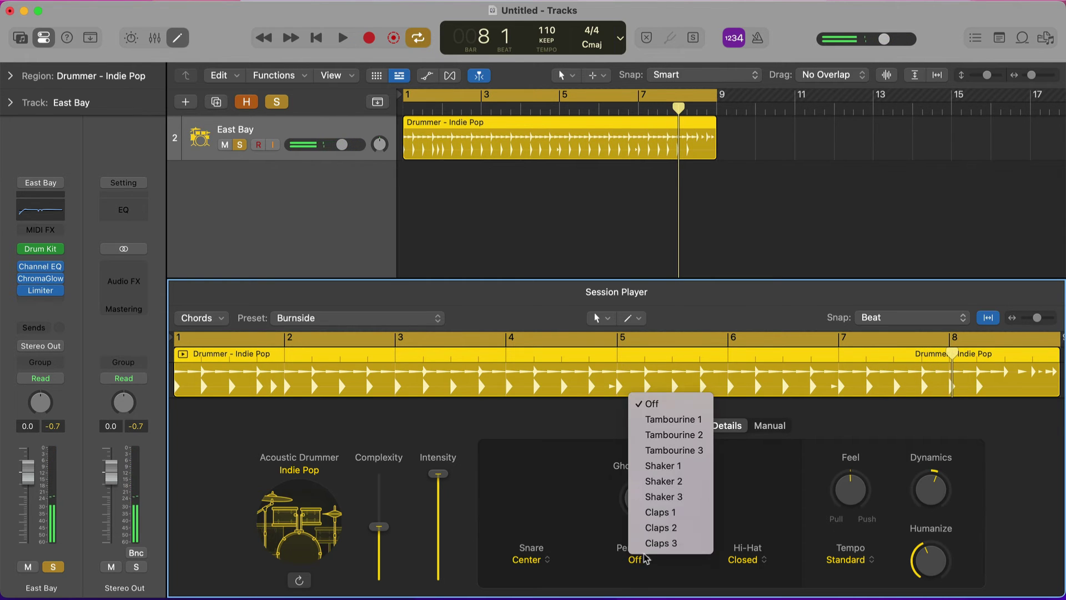
left_click(704, 422)
key("space")
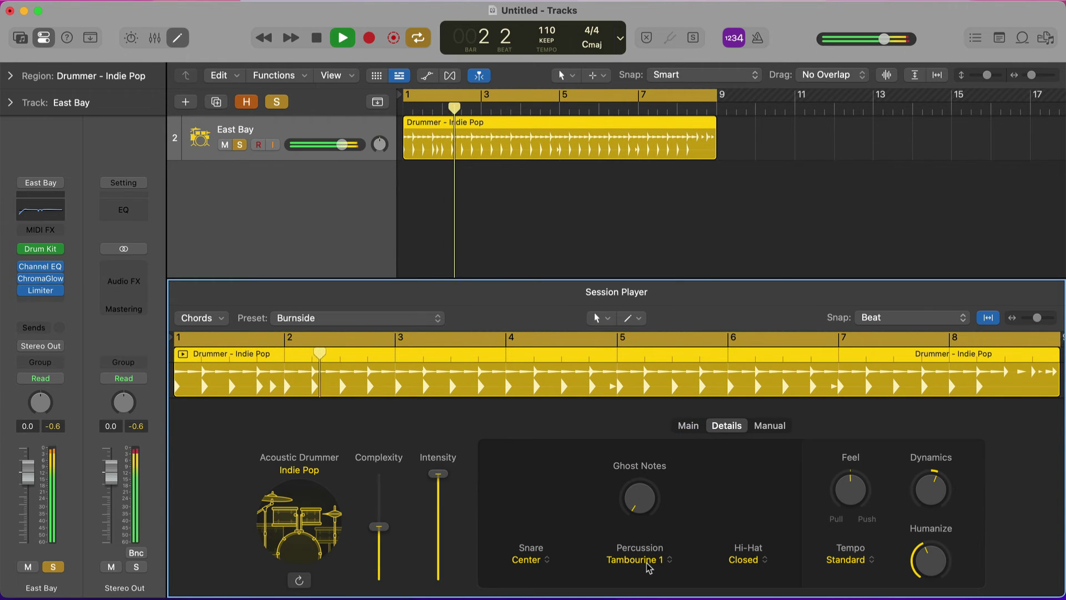
left_click(648, 567)
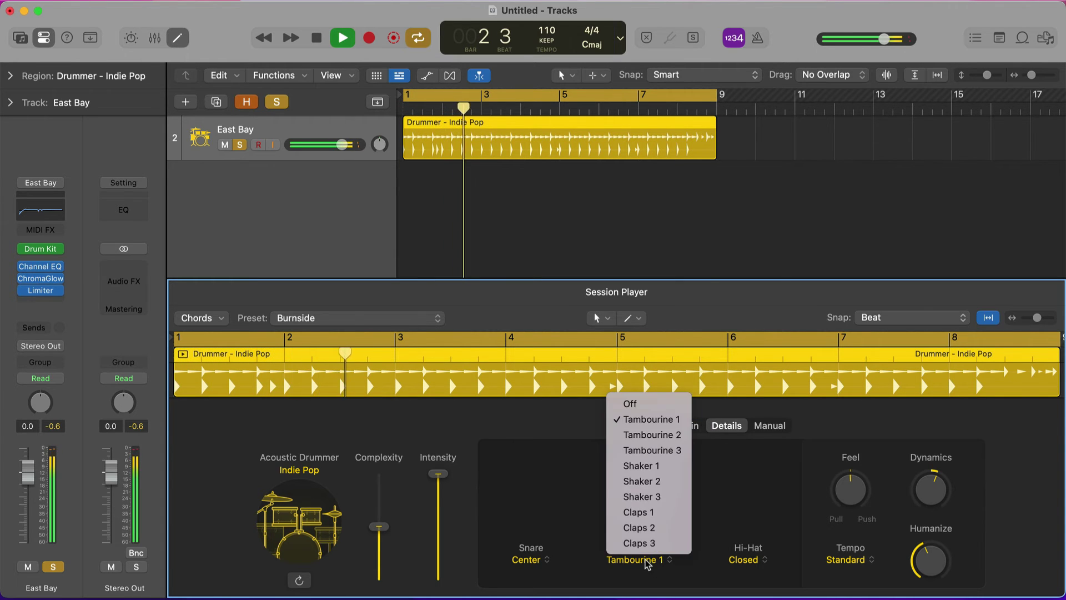
left_click(651, 436)
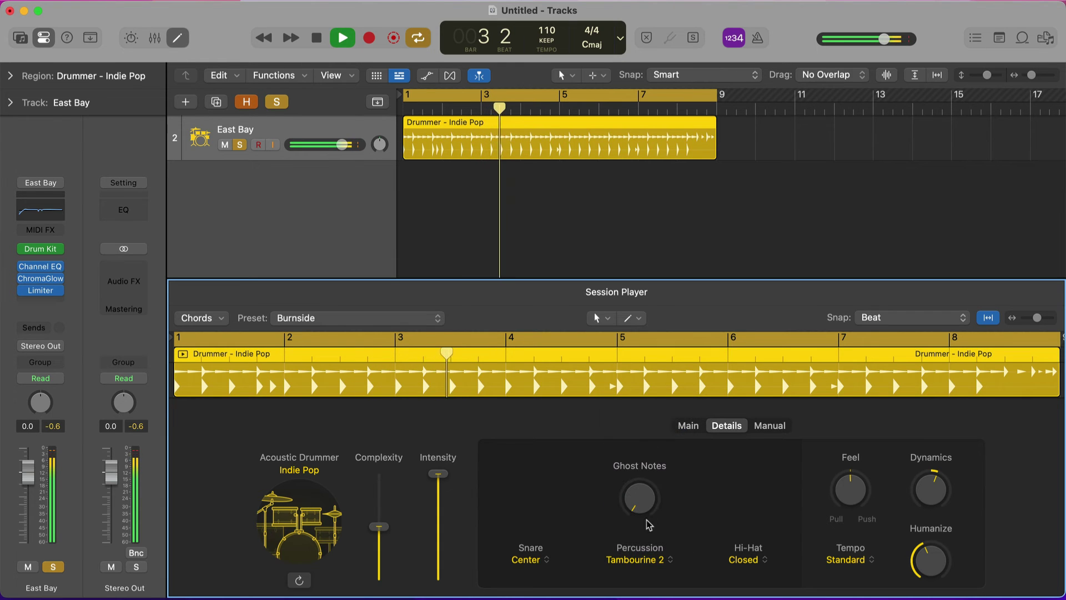
left_click(641, 565)
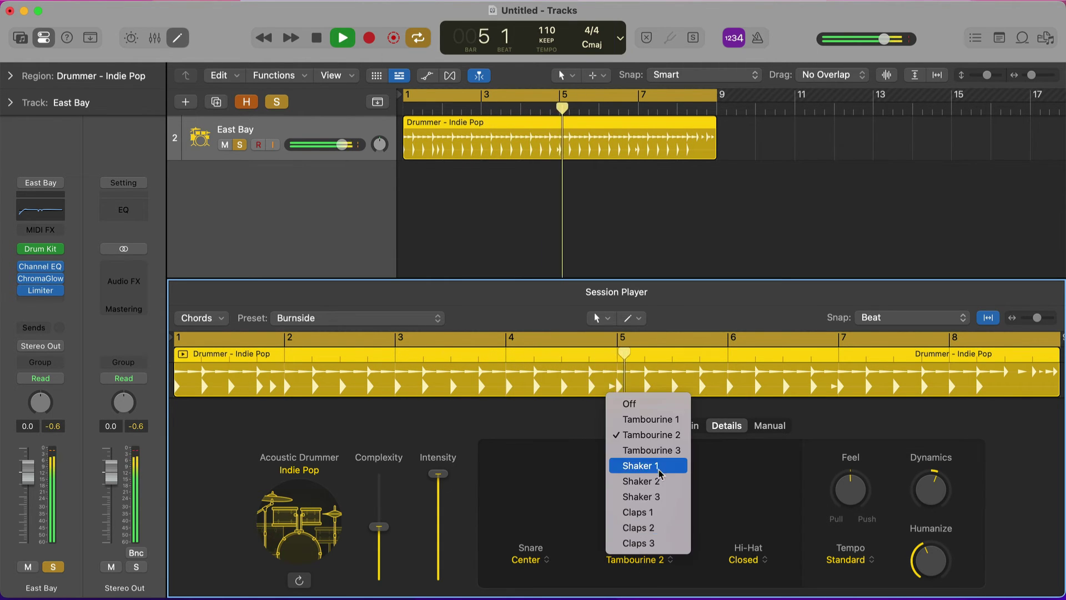
left_click(663, 450)
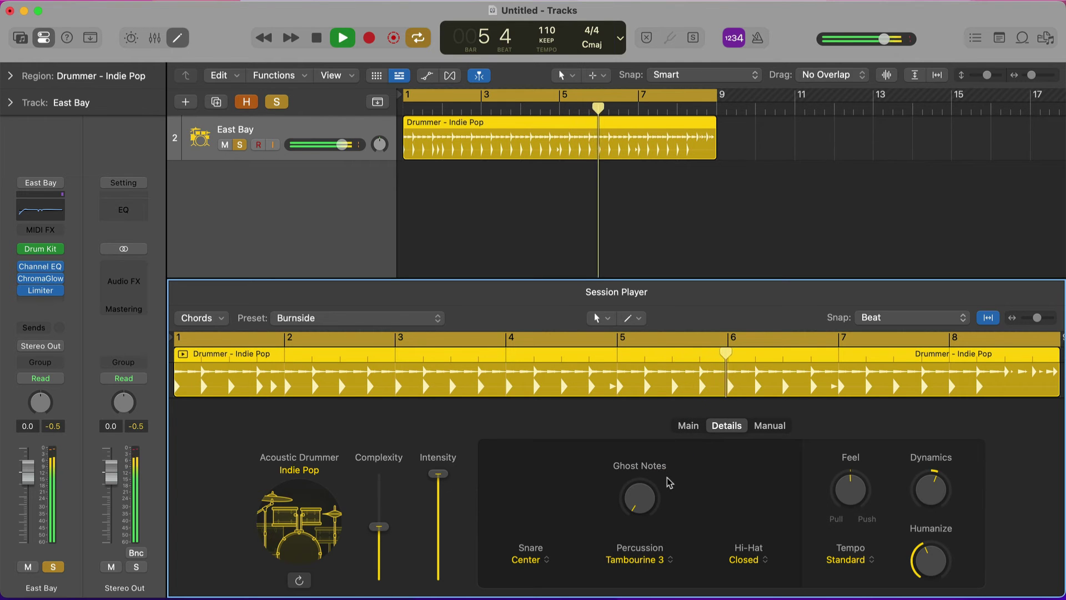
left_click(661, 560)
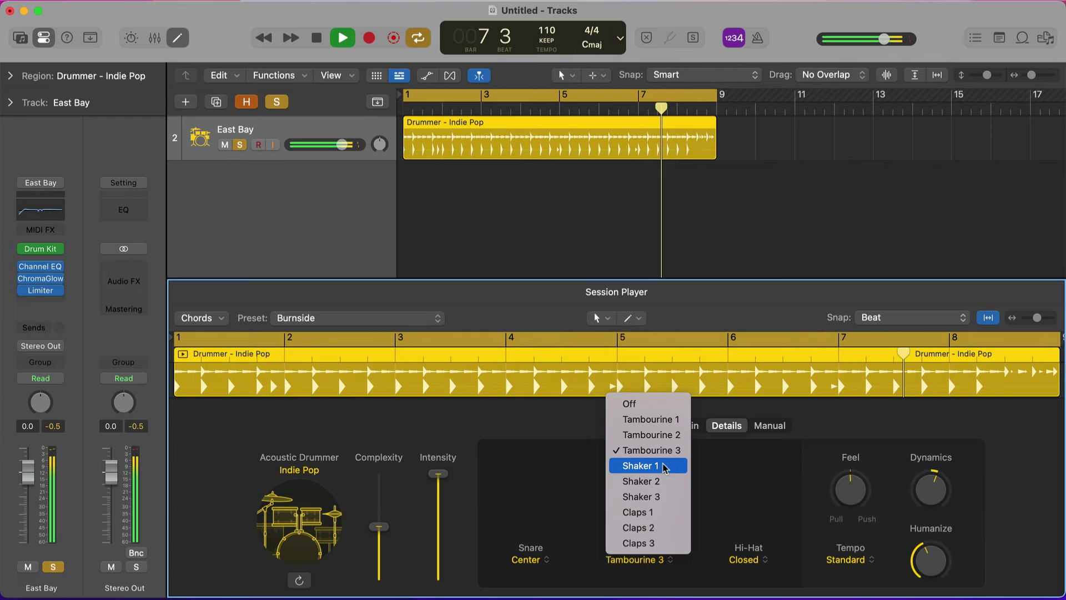
left_click(657, 496)
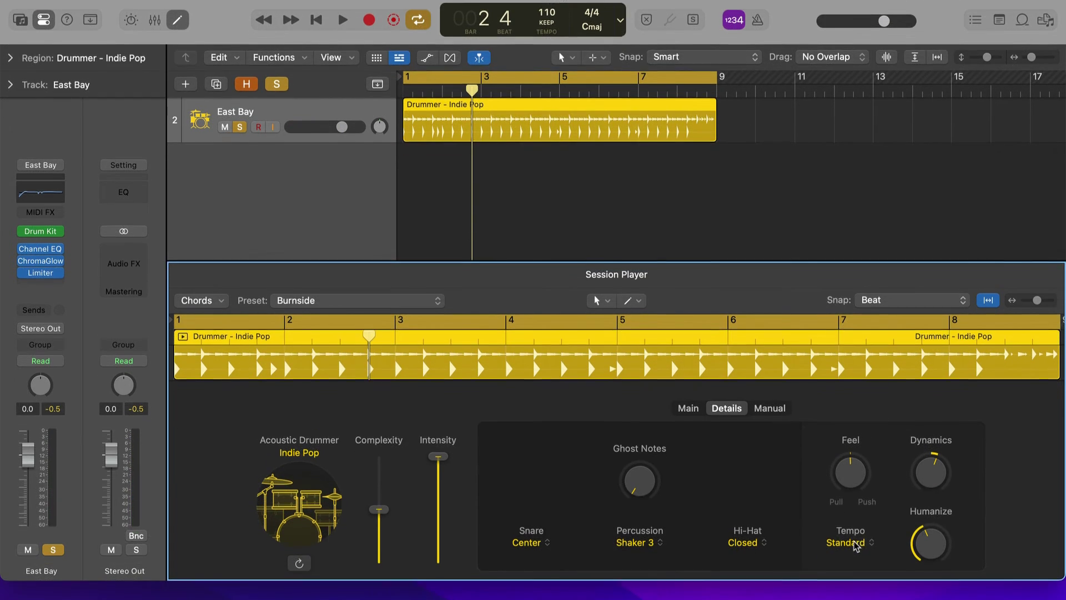
Step: Compare the Half Time and Double Time Tempo settings during playback, and return the Tempo to Standard
left_click(846, 559)
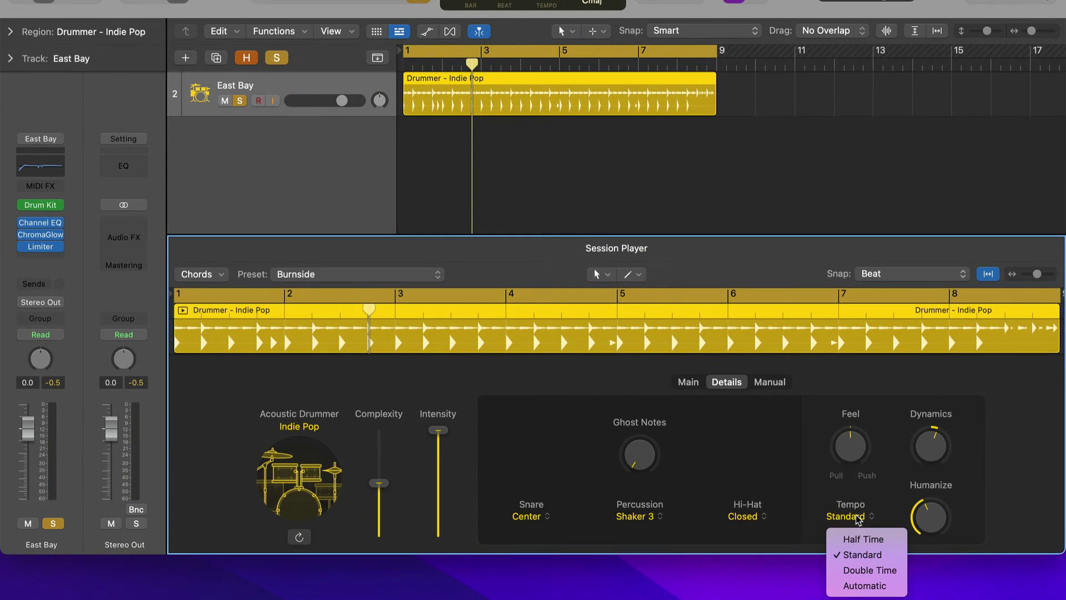
left_click(872, 587)
key("space")
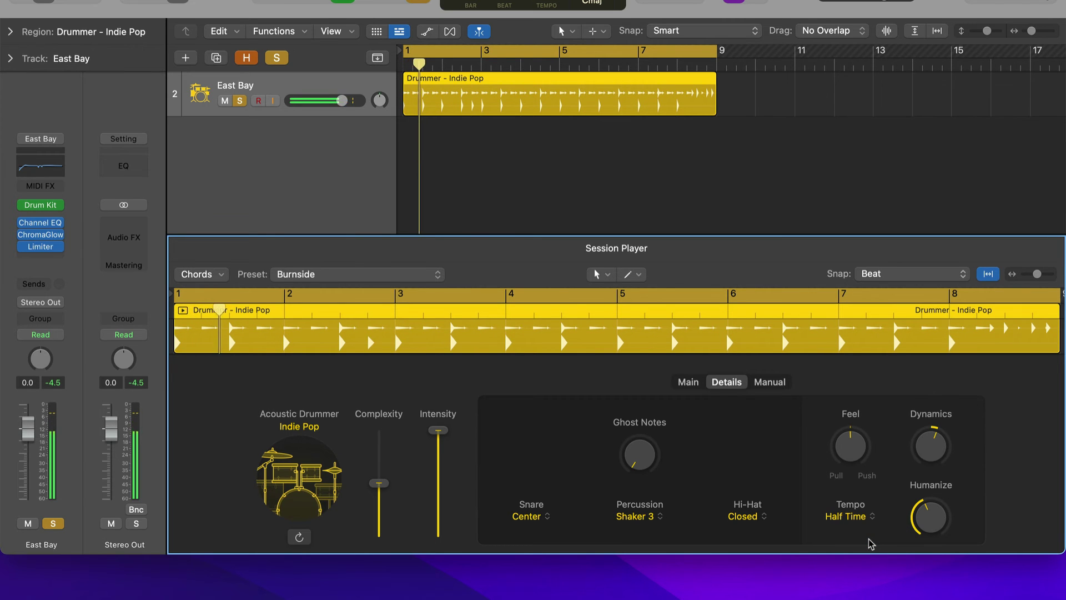
left_click(850, 516)
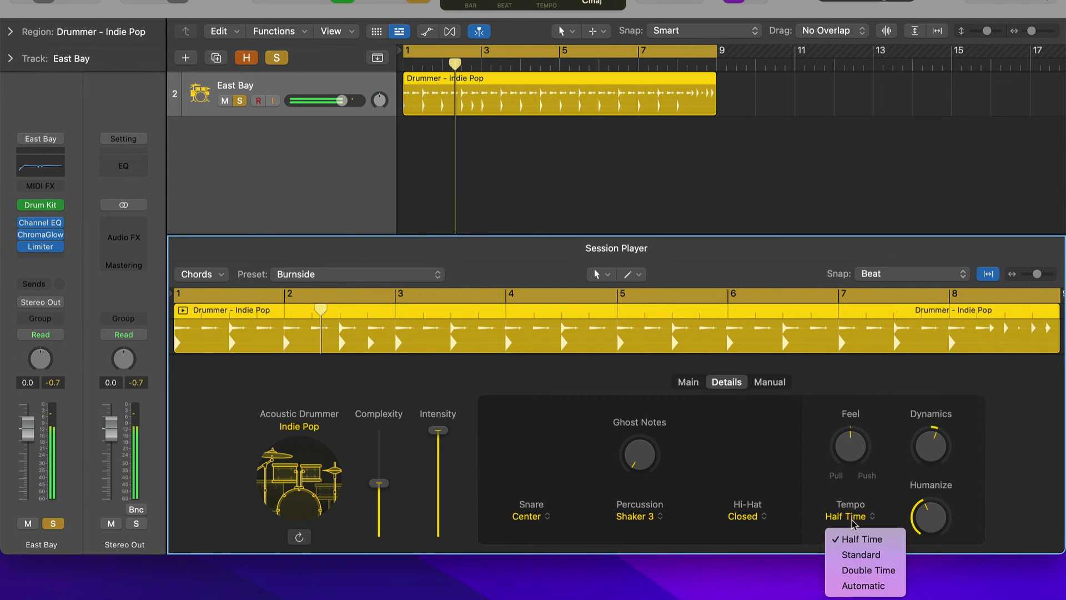
left_click(865, 571)
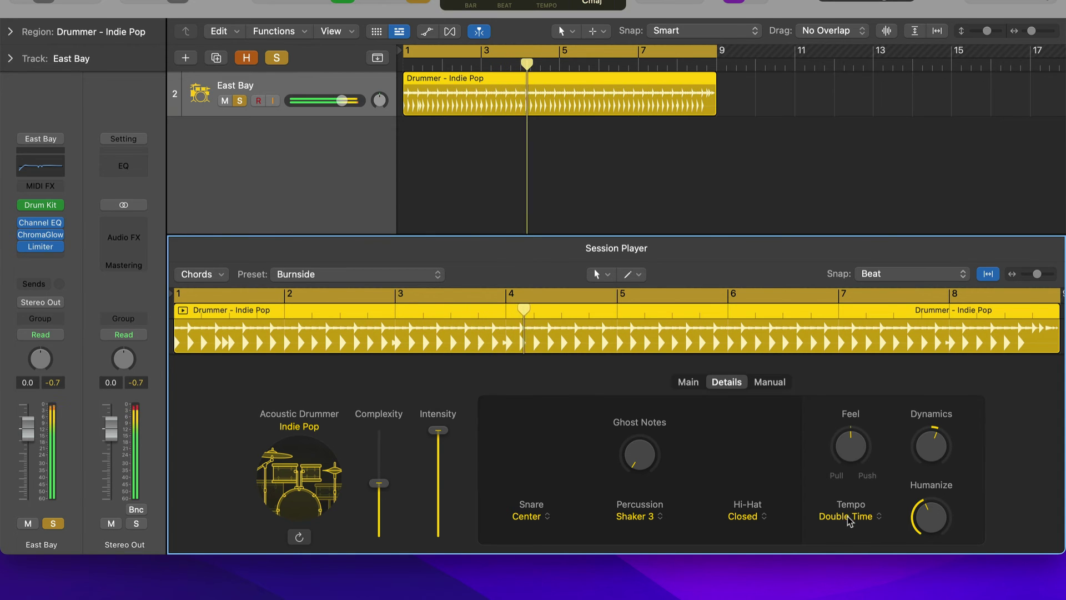
left_click(850, 518)
left_click(860, 557)
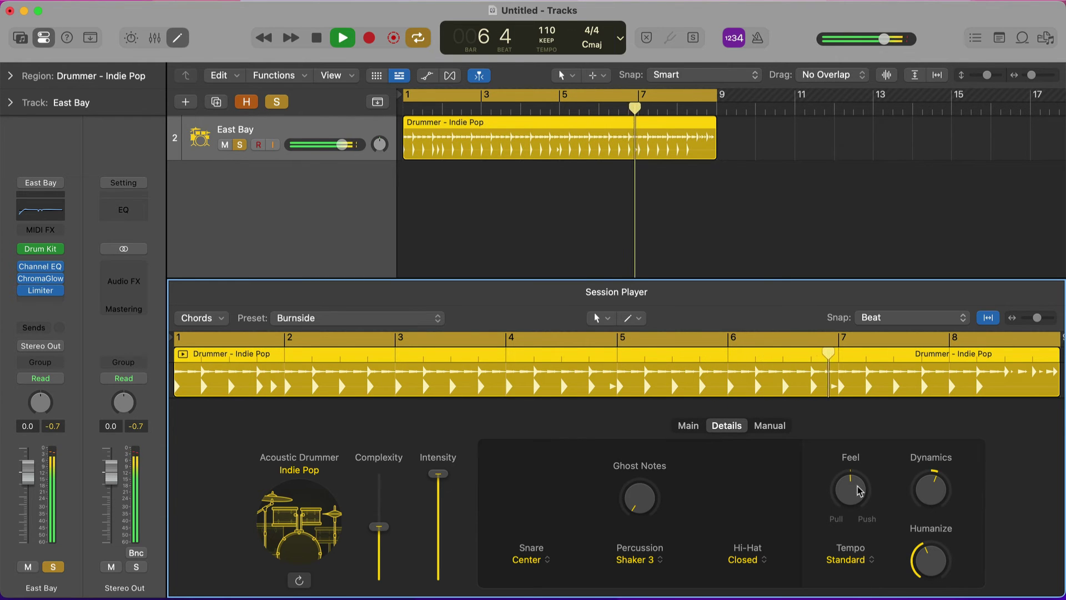
Step: With the playhead stopped at bar 7 beat 3, turn Feel far toward Push and play the region to hear the earlier timing
key("space")
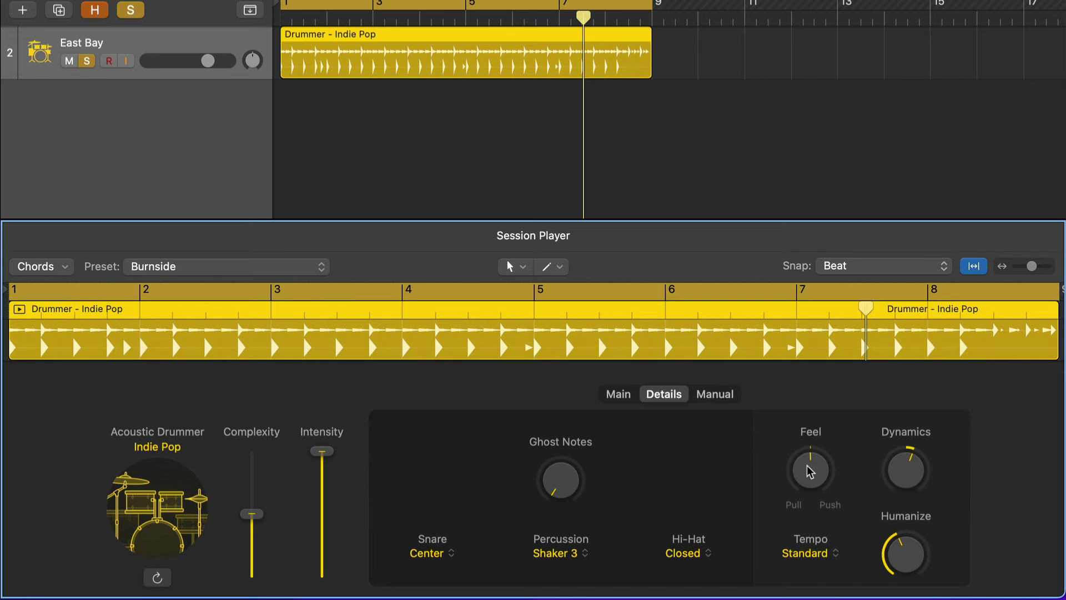
key("super+Right")
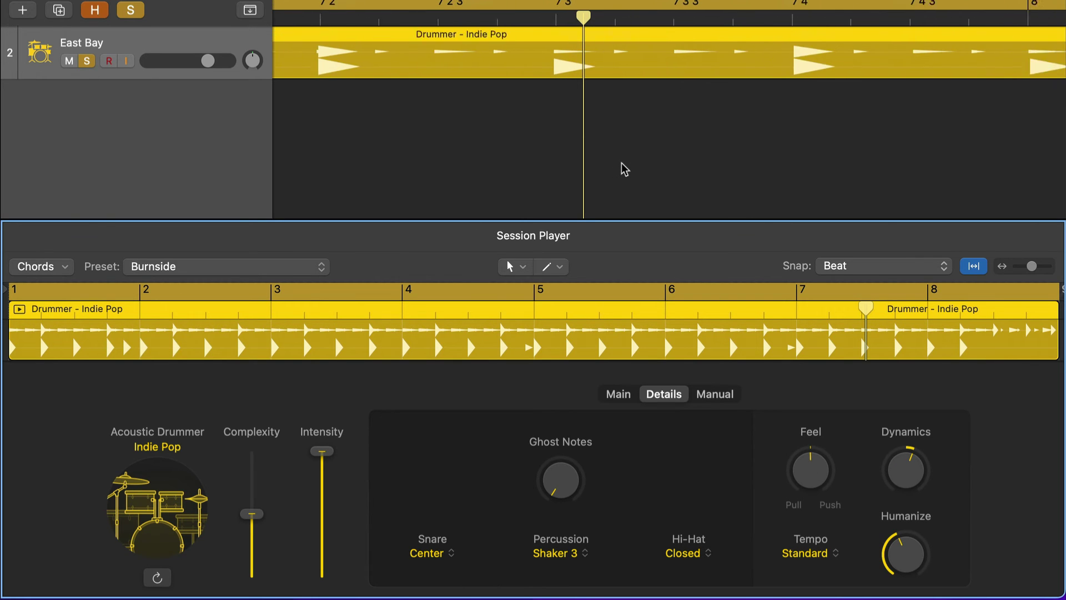
left_click_drag(583, 17, 552, 20)
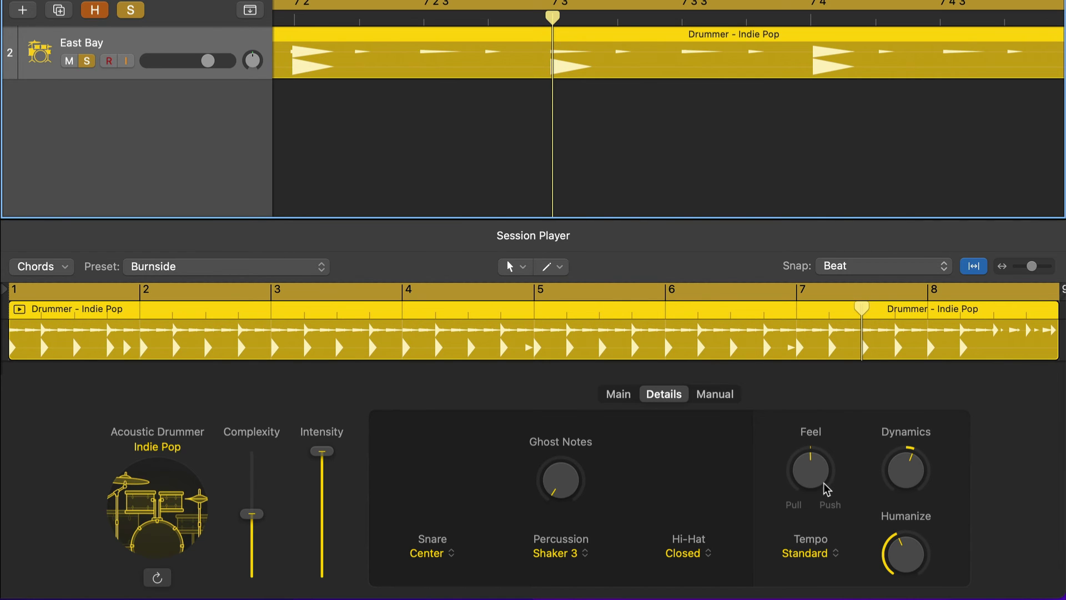
left_click_drag(827, 489, 802, 275)
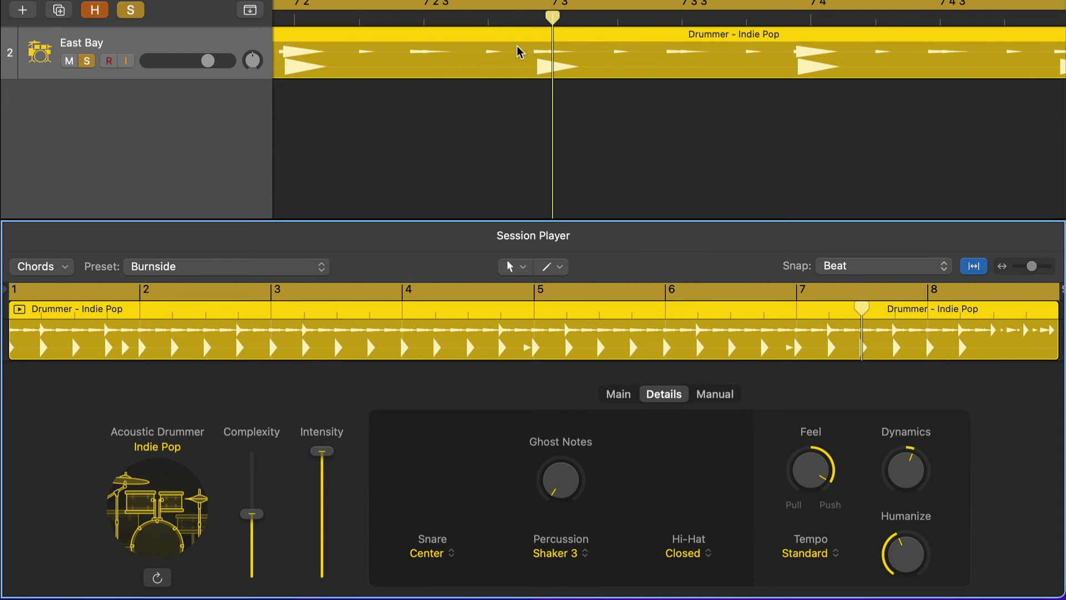
key("space")
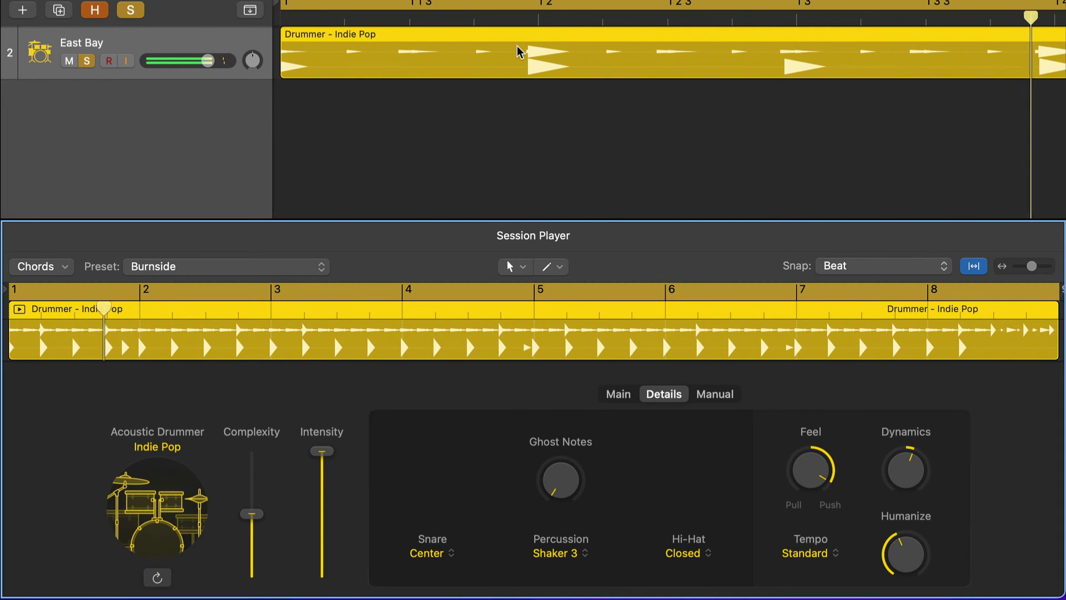
Step: Turn Feel fully toward Pull at -100 %, listen during playback, and return Feel to about its center
mouse_move(812, 470)
left_mouse_down()
mouse_move(813, 487)
mouse_move(796, 460)
left_mouse_up()
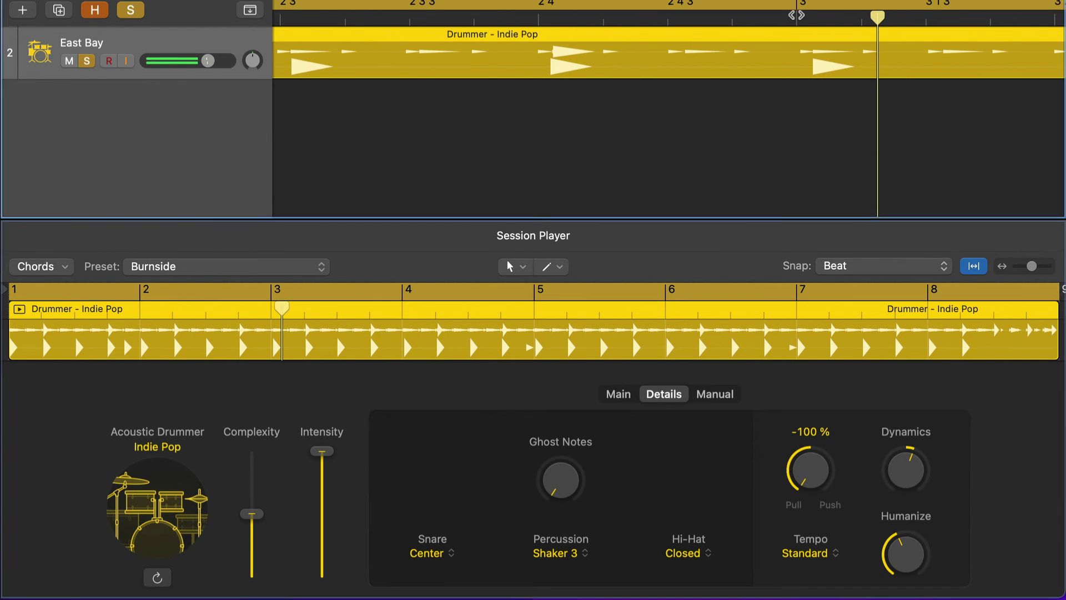
left_click(802, 64)
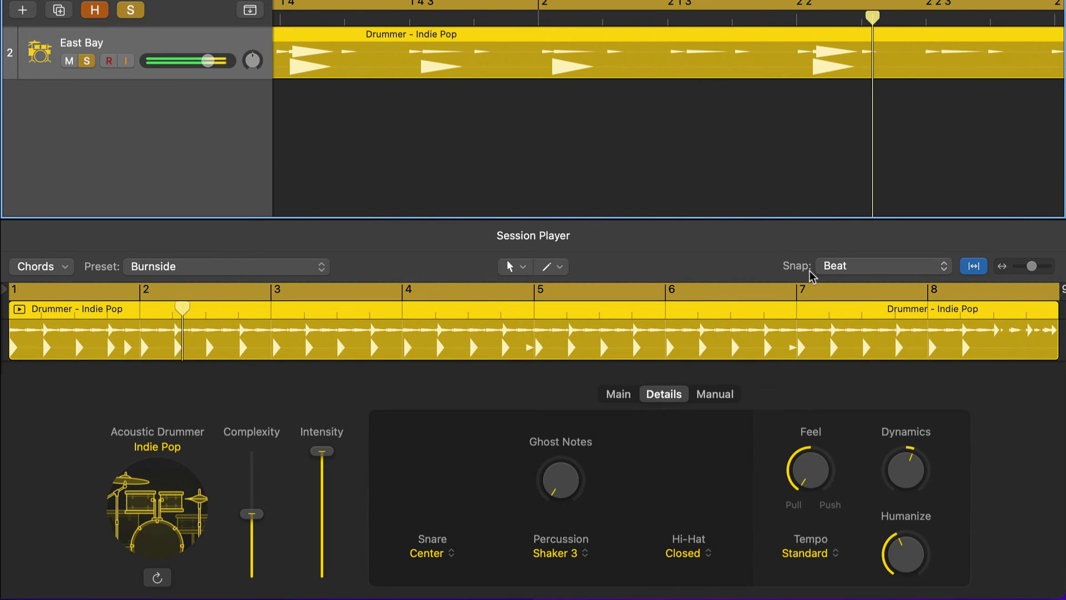
left_click(810, 473, "alt")
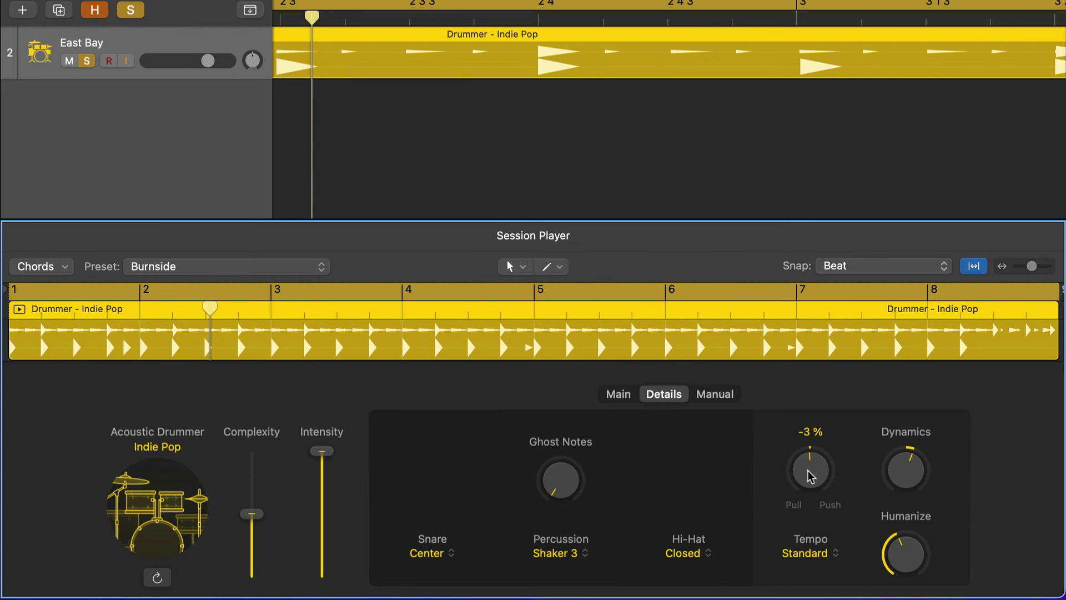
Step: Reset Feel to its default center position and play the drummer region from the beginning
left_click_drag(811, 476, 811, 483)
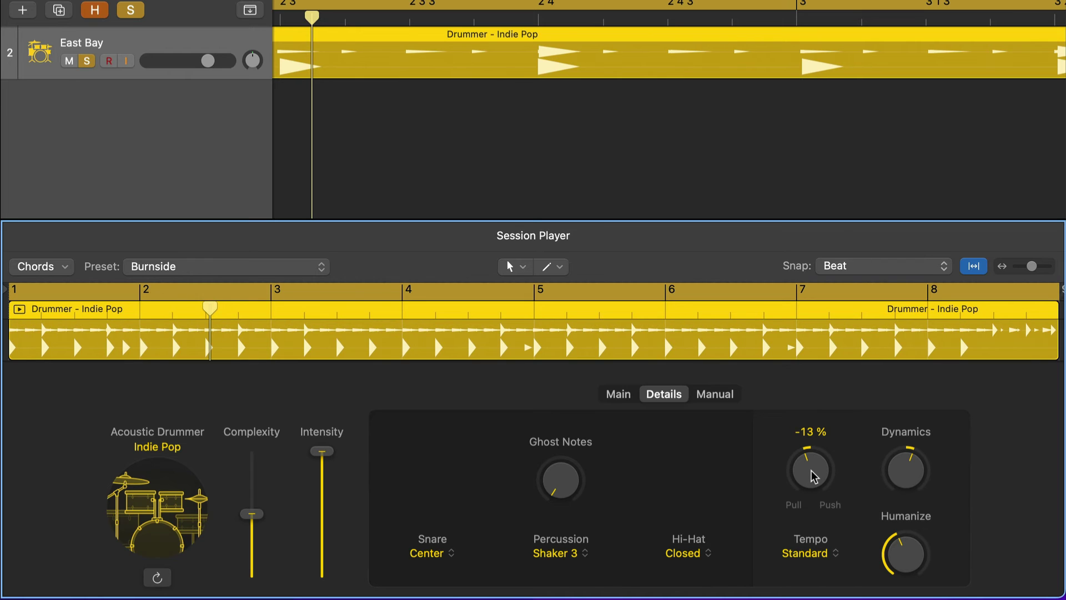
left_click(812, 473, "alt")
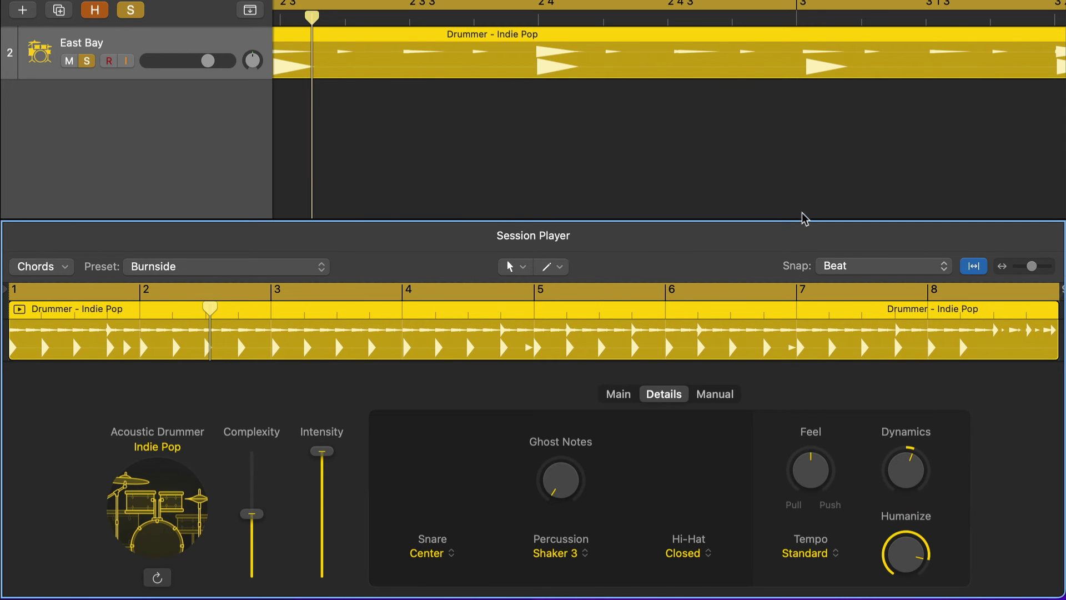
key("Return")
key("space")
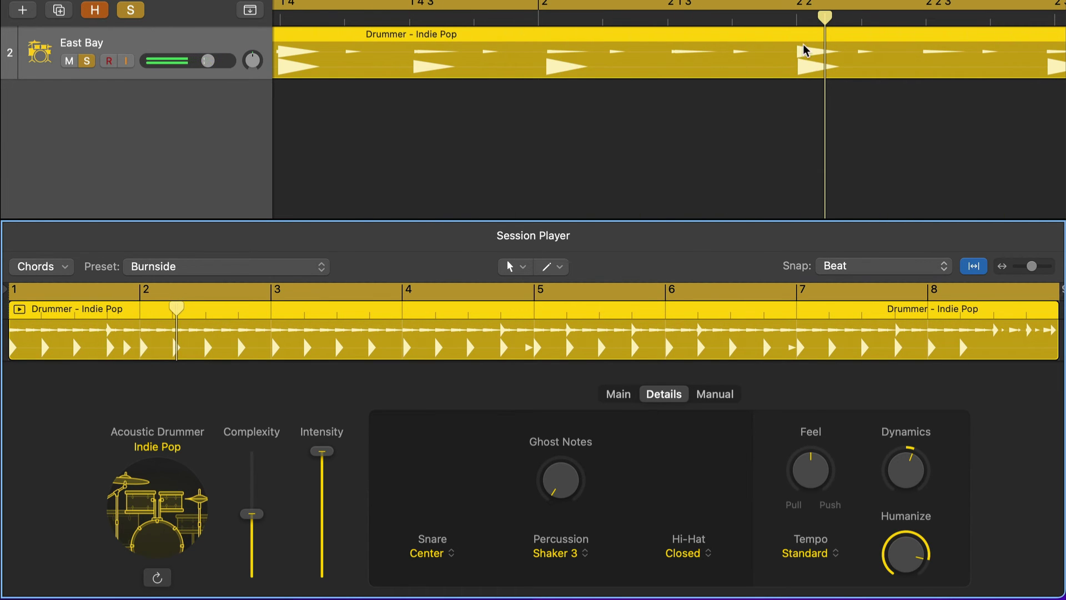
Step: Try Humanize at its maximum, at 37 % and at 52 %, and lower it to a small amount
left_click_drag(919, 571, 807, 70)
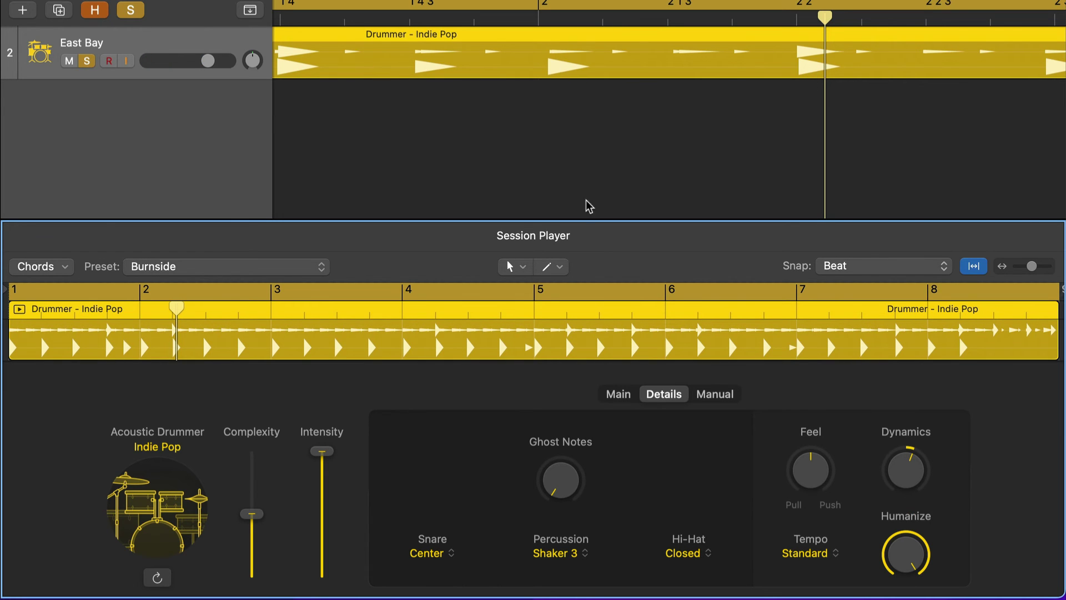
mouse_move(906, 578)
left_mouse_down()
mouse_move(906, 591)
mouse_move(903, 569)
mouse_move(902, 579)
left_mouse_up()
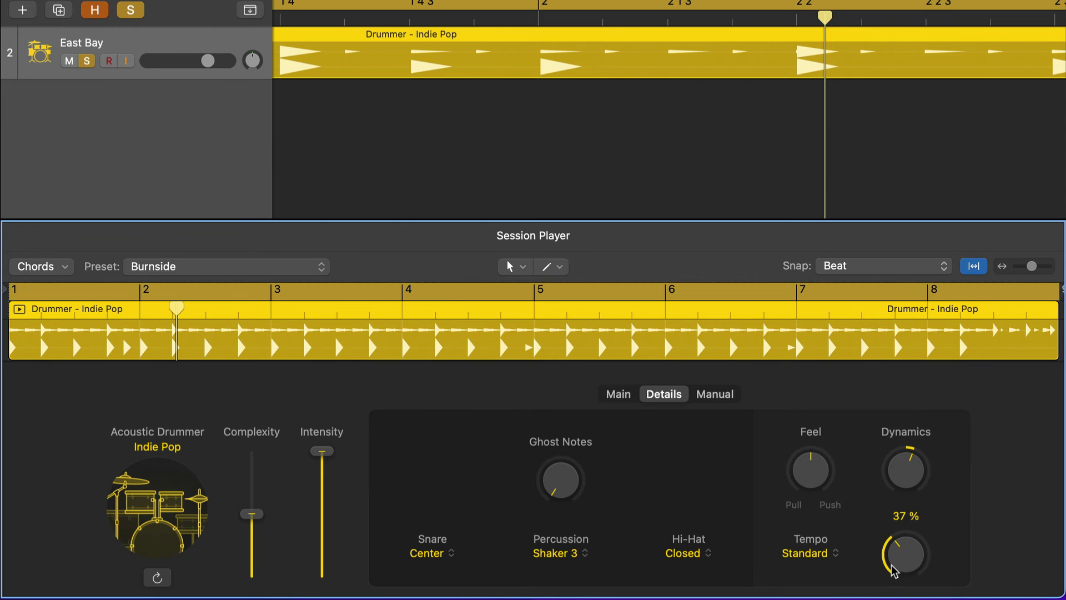
left_click_drag(894, 571, 898, 555)
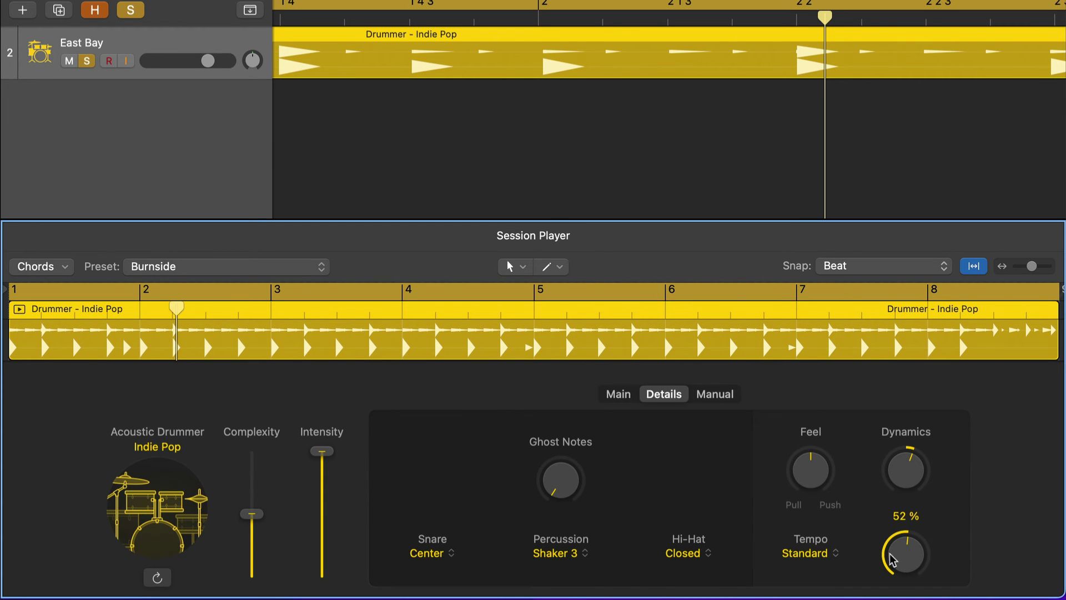
left_click_drag(906, 559, 906, 553)
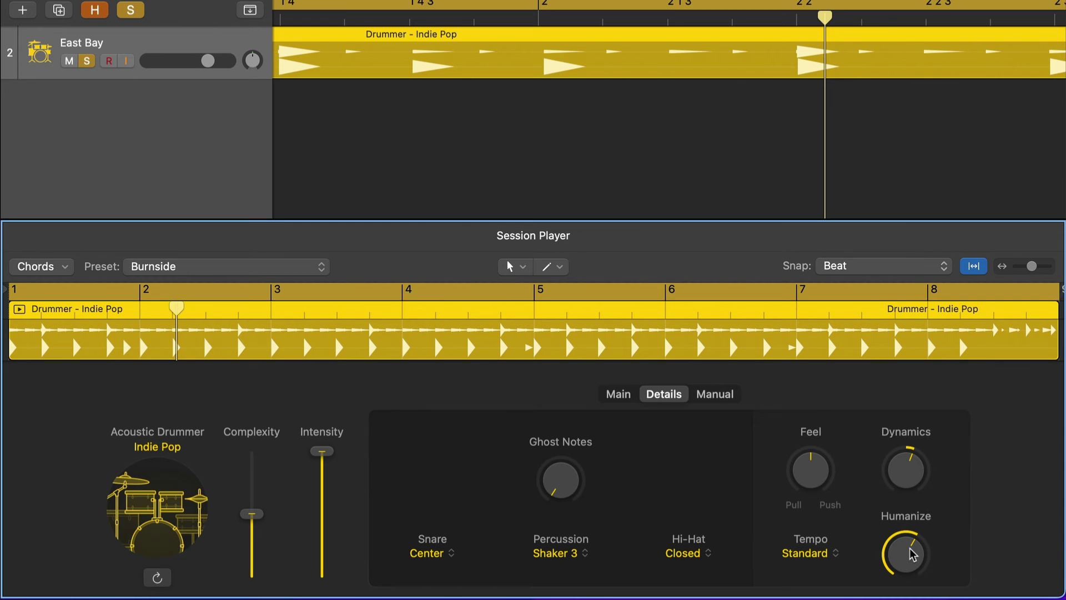
left_click_drag(911, 554, 898, 575)
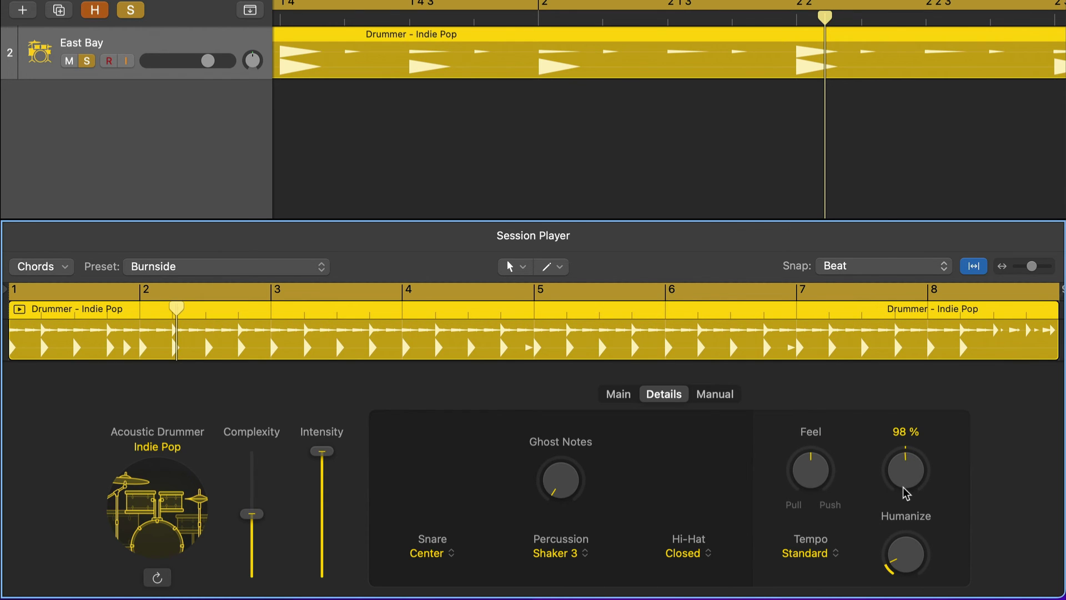
Step: Audition Dynamics at its maximum and minimum during playback, and set it to 100 %
key("space")
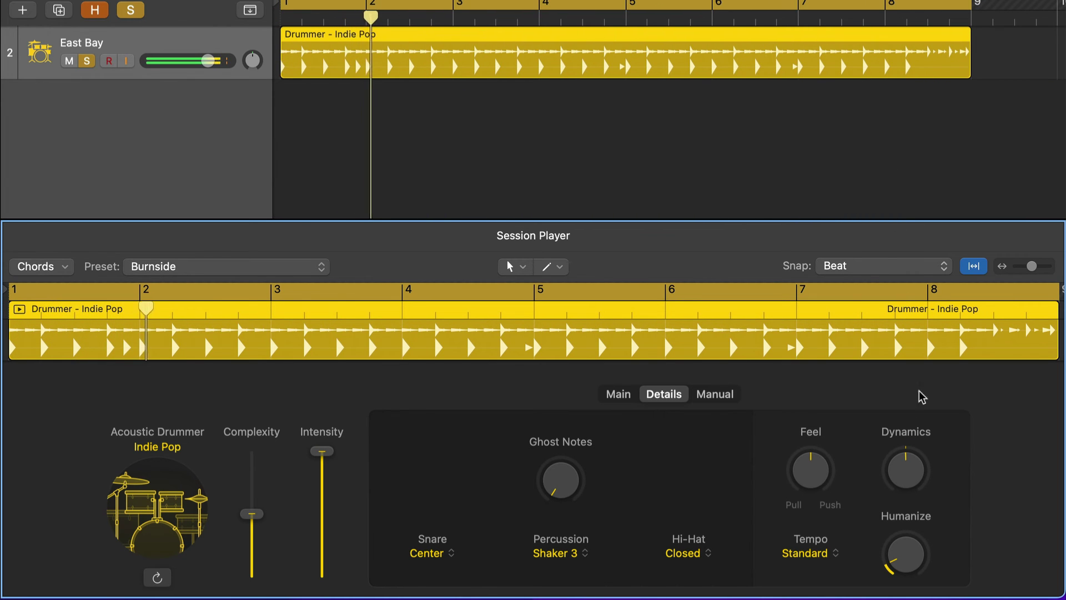
left_click_drag(914, 413, 918, 479)
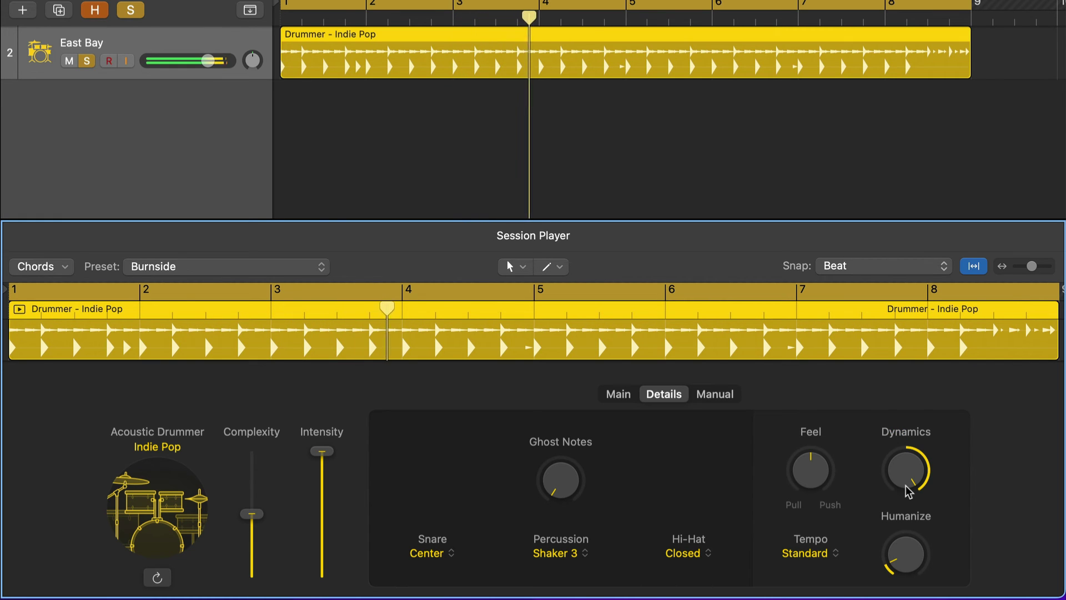
left_click_drag(908, 491, 903, 476)
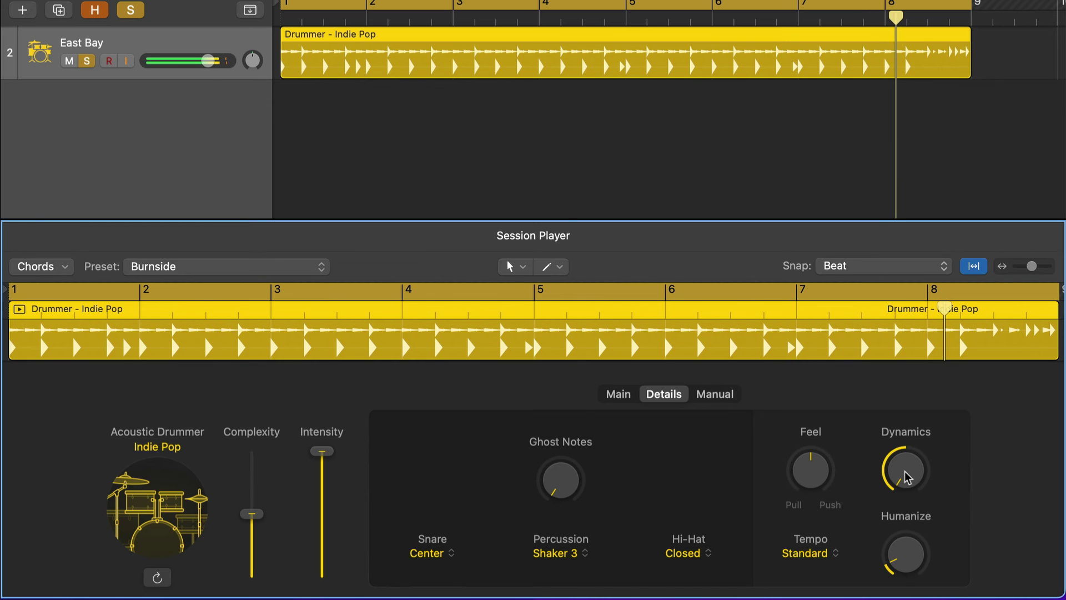
left_click_drag(906, 476, 908, 442)
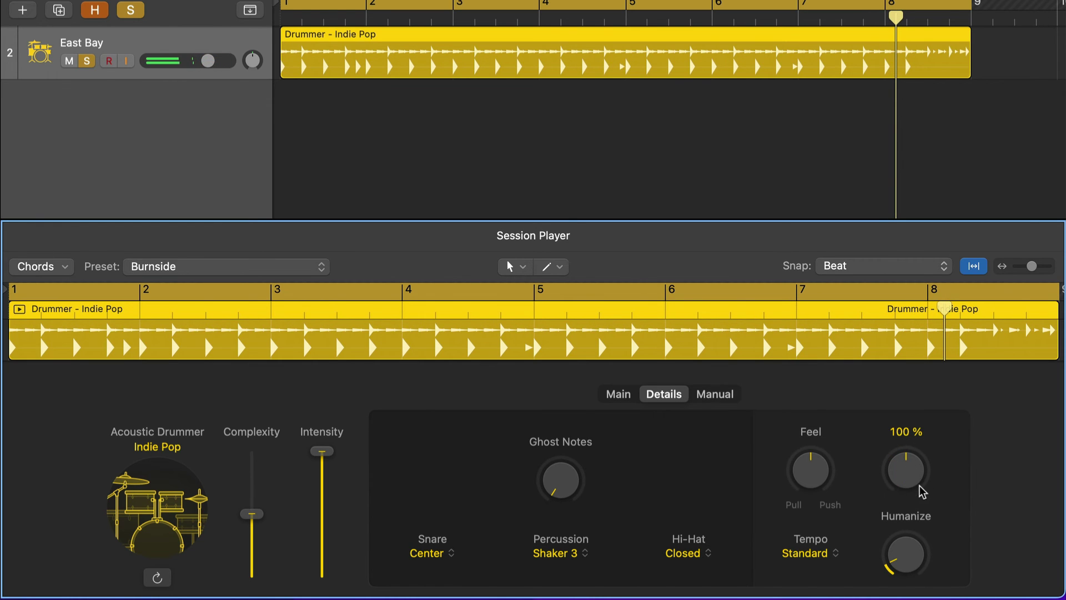
Step: Set Humanize to 42 % and play the region from the beginning
left_click_drag(911, 571, 907, 554)
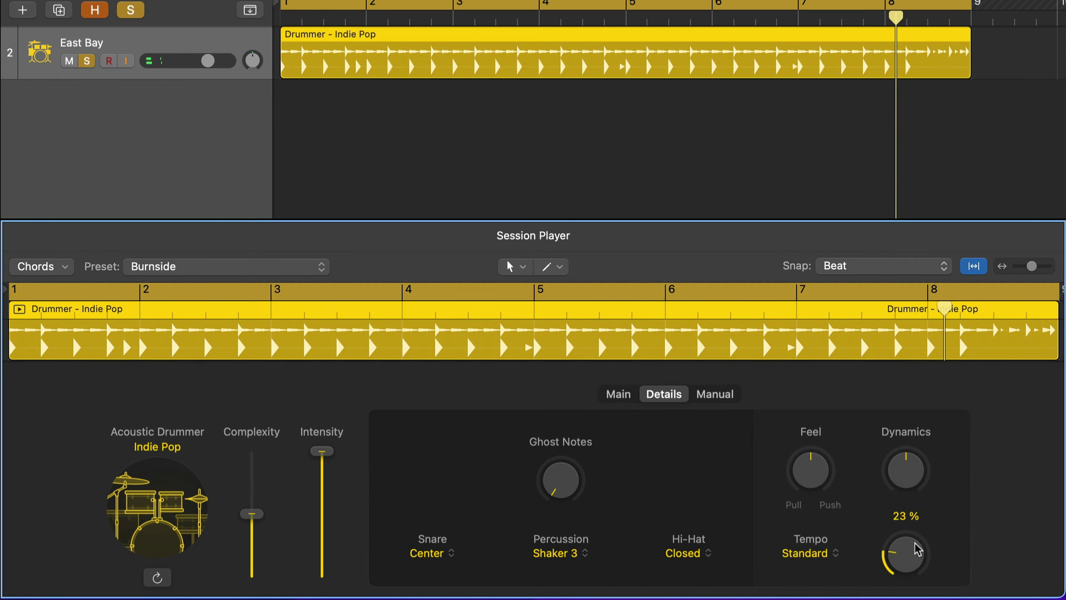
mouse_move(931, 521)
left_mouse_down()
mouse_move(931, 505)
mouse_move(919, 521)
left_mouse_up()
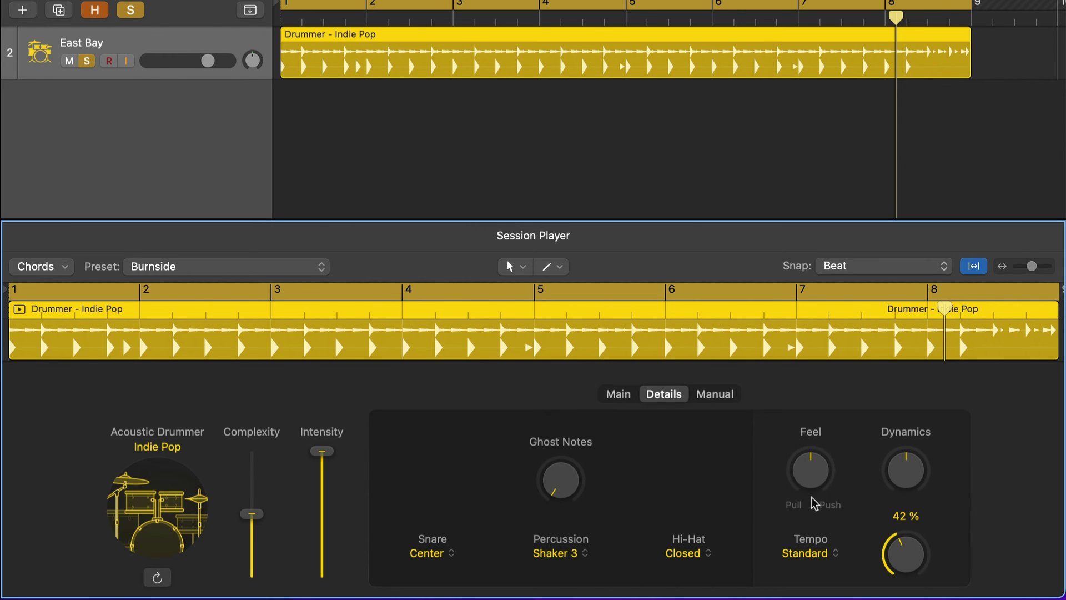
key("Return")
key("space")
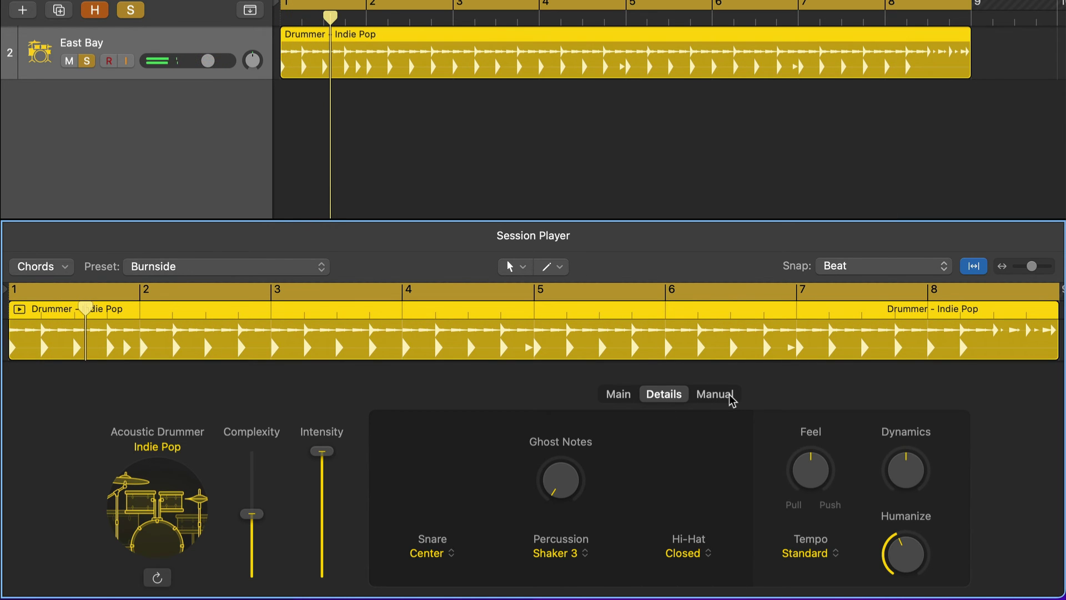
Step: Create a 1 Bar manual pattern with kick hits on steps 1, 5, 9 and 13, and start playback
left_click(731, 397)
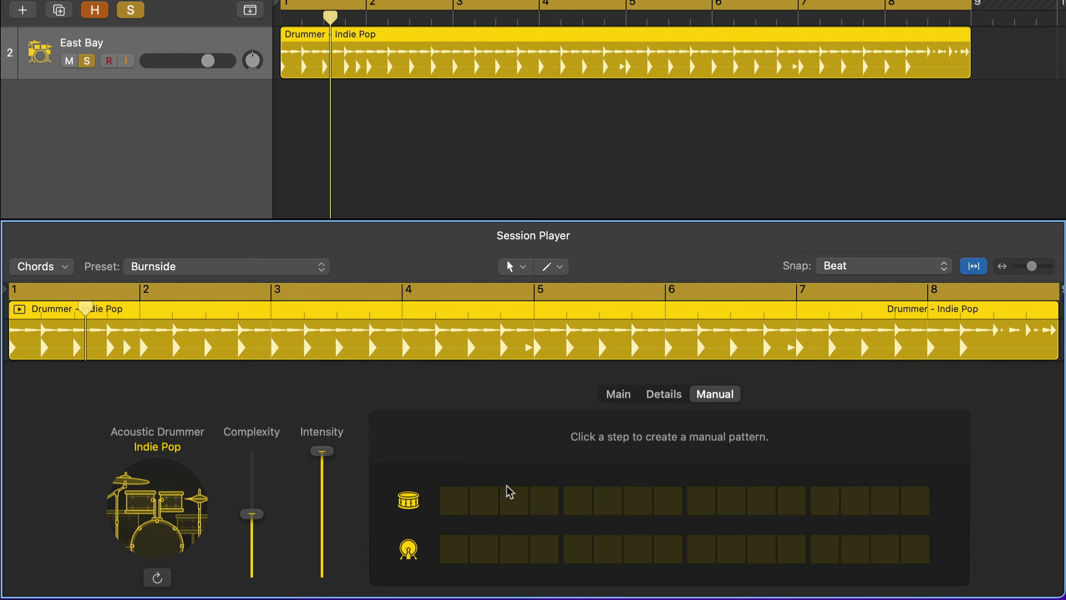
left_click(453, 555)
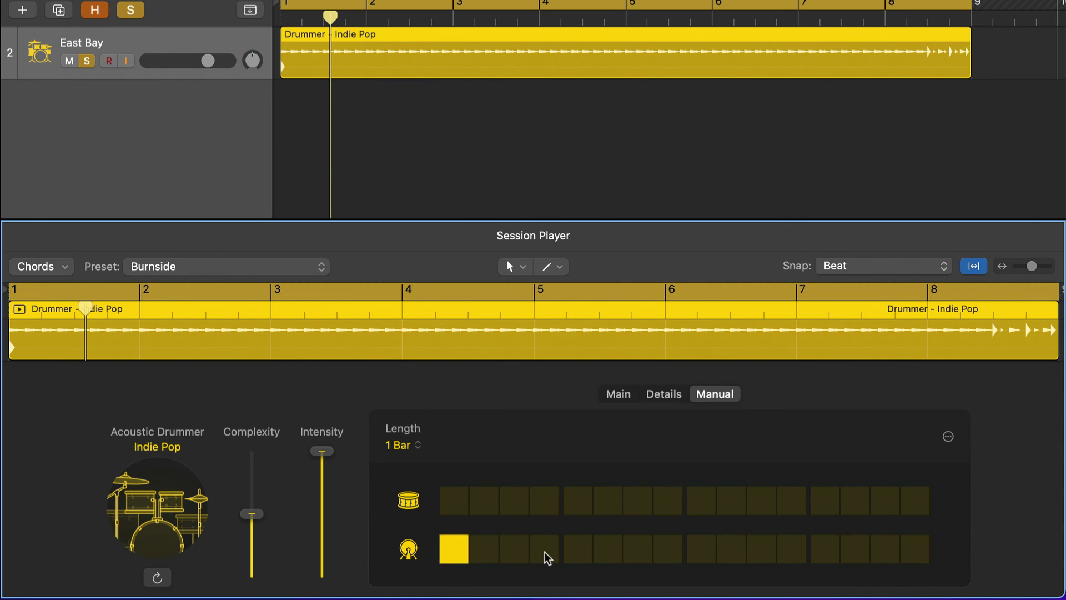
left_click(580, 550)
left_click(701, 550)
left_click(824, 550)
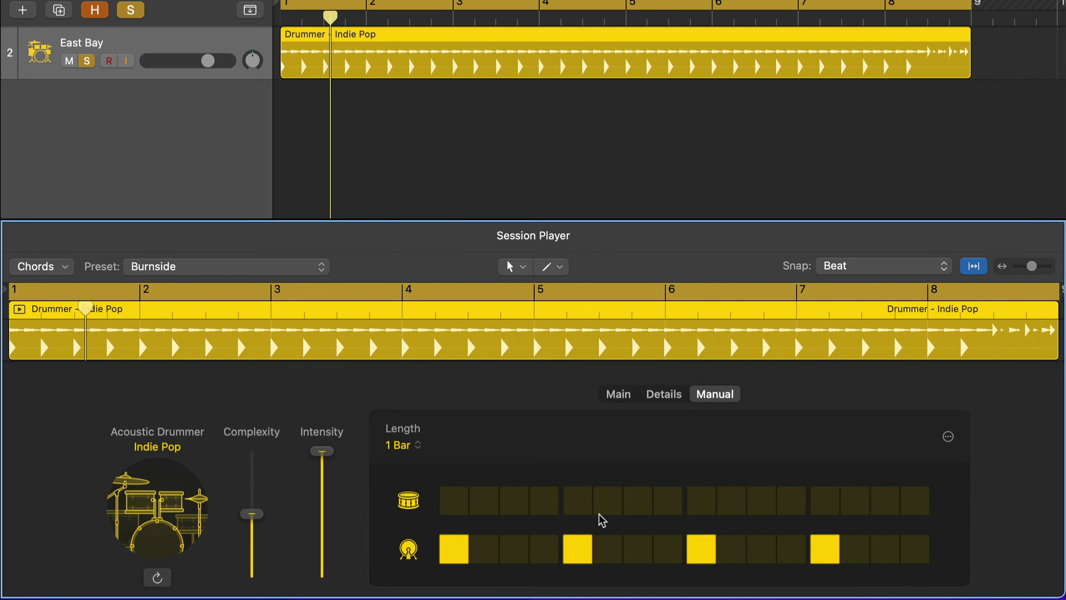
key("space")
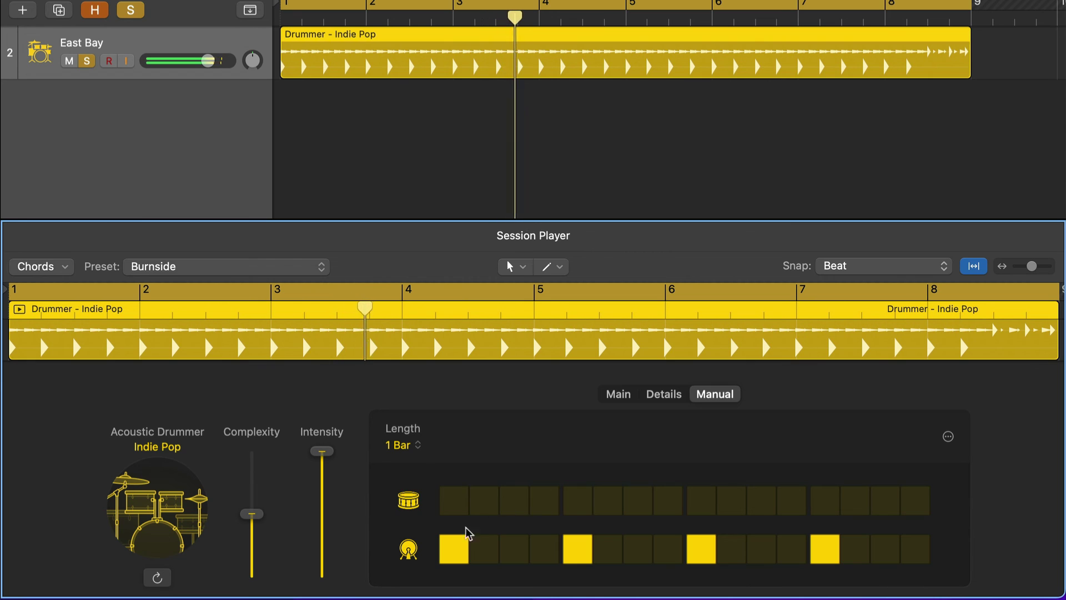
Step: Try snare hits on steps 1, 5, 9 and 13 of the manual pattern during playback, and clear them again
left_click(585, 504)
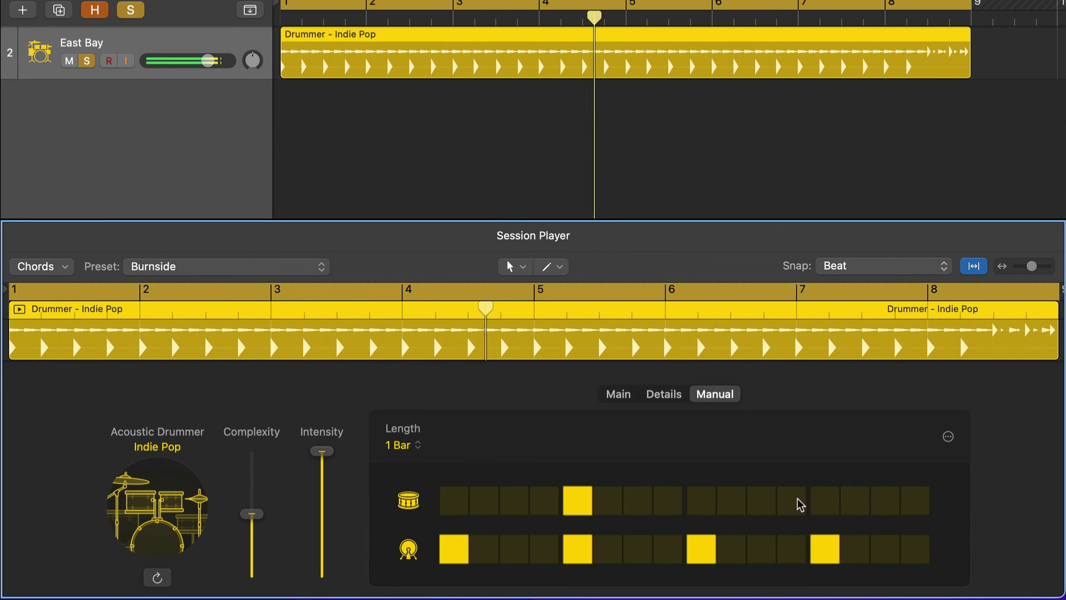
left_click(822, 505)
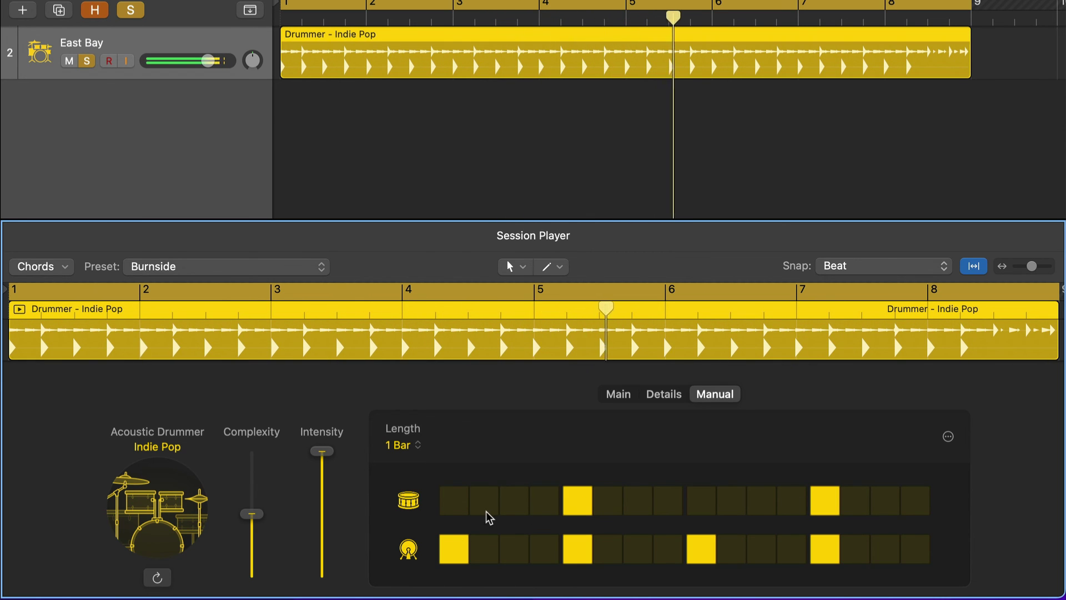
left_click(697, 506)
left_click(454, 504)
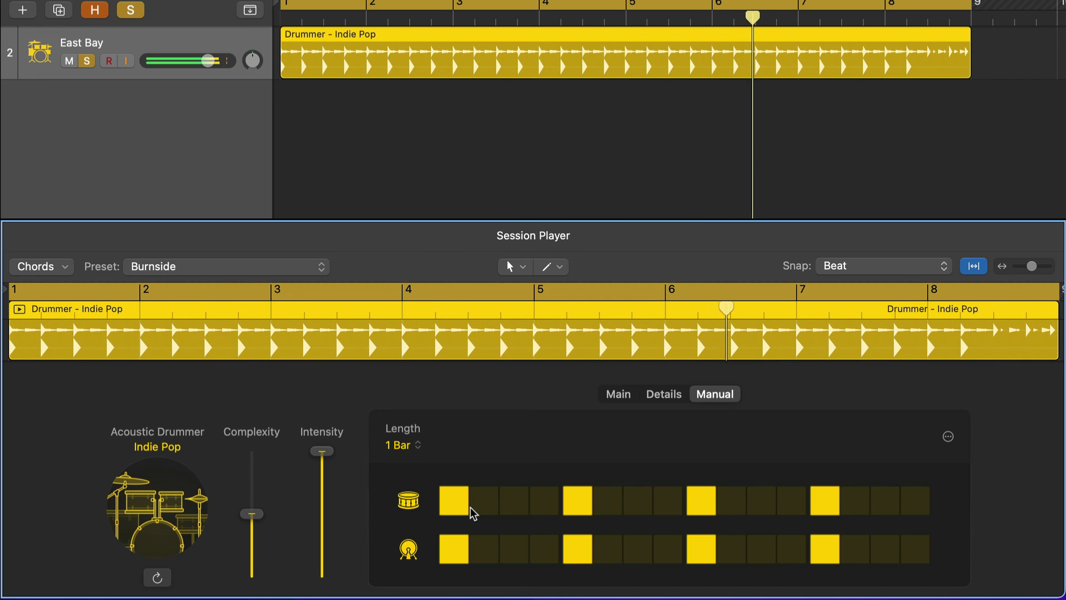
left_click(455, 503)
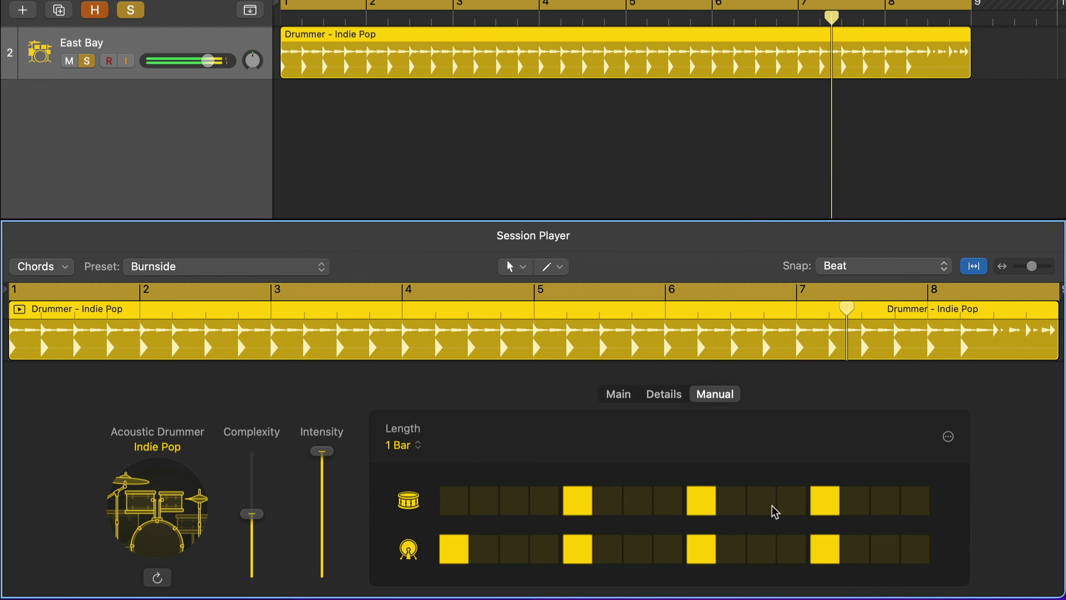
left_click(703, 502)
left_click(826, 502)
left_click(590, 506)
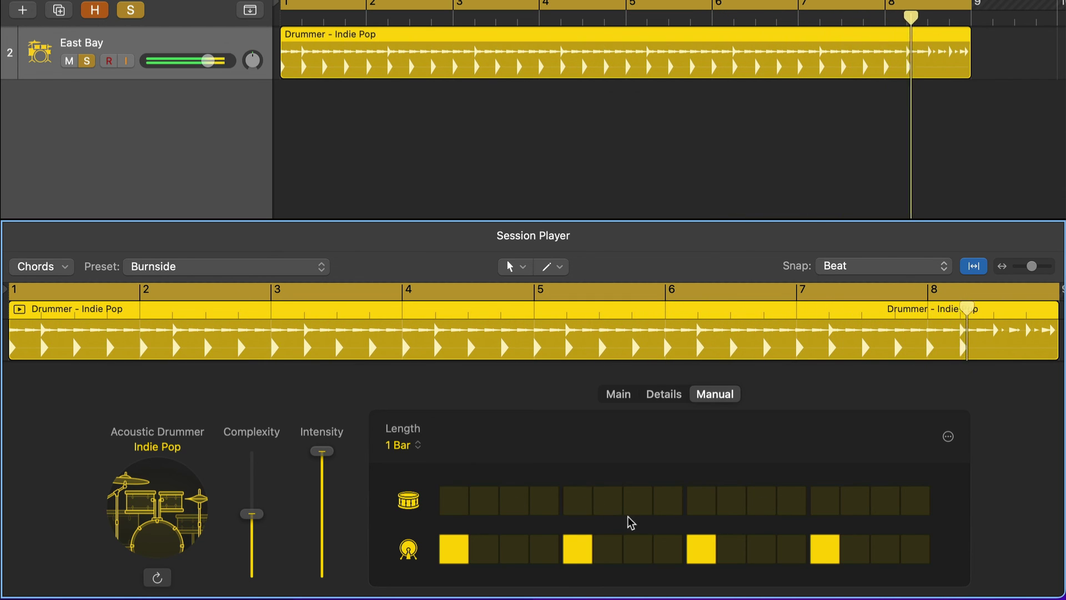
Step: Add snare hits on steps 7, 8 and 16 and a kick hit on step 15 of the manual pattern
left_click(644, 506)
left_click(675, 505)
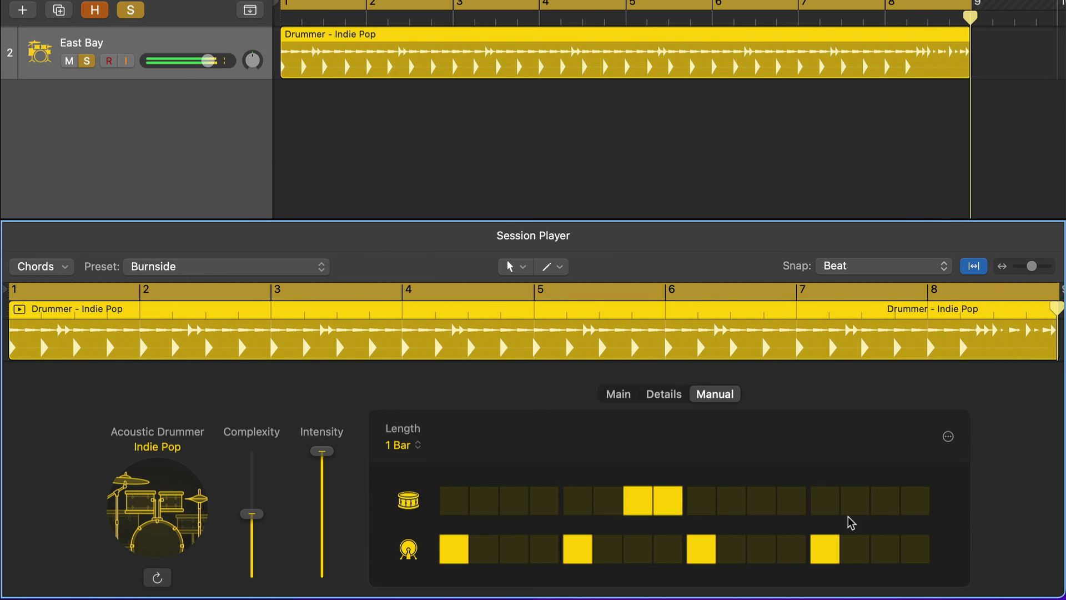
left_click(914, 503)
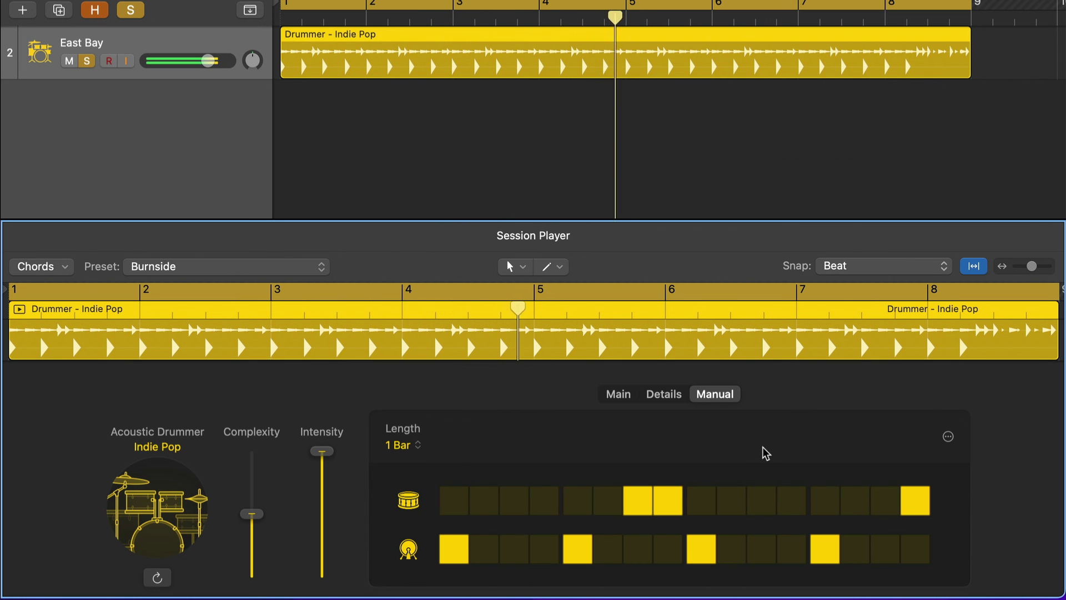
left_click(886, 556)
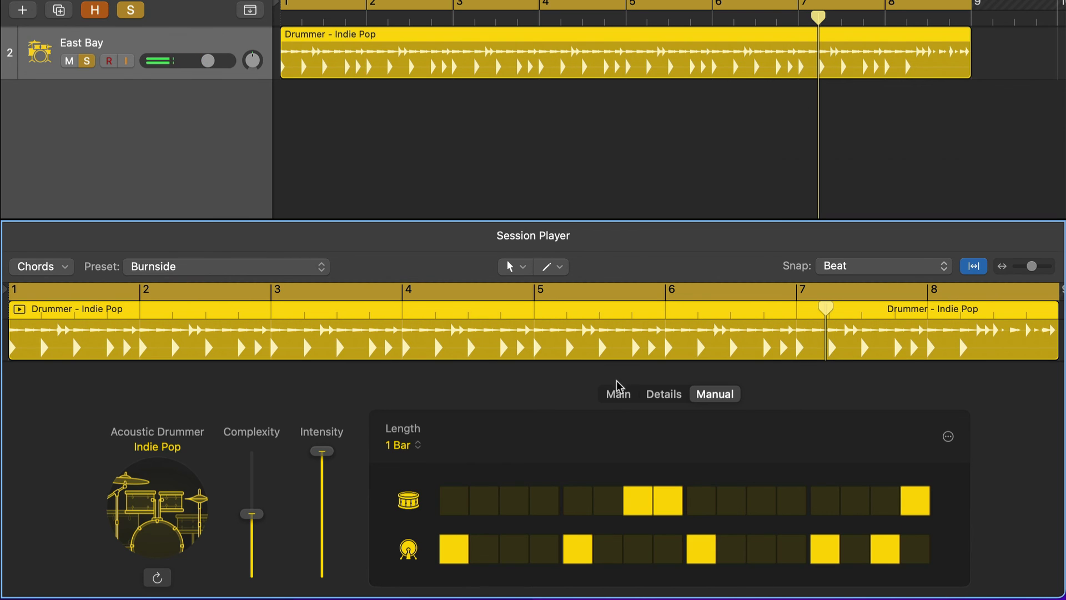
Step: Examine the drummer preset list and the Main settings, and go back to the manual pattern with the playhead at the region's start
left_click(184, 267)
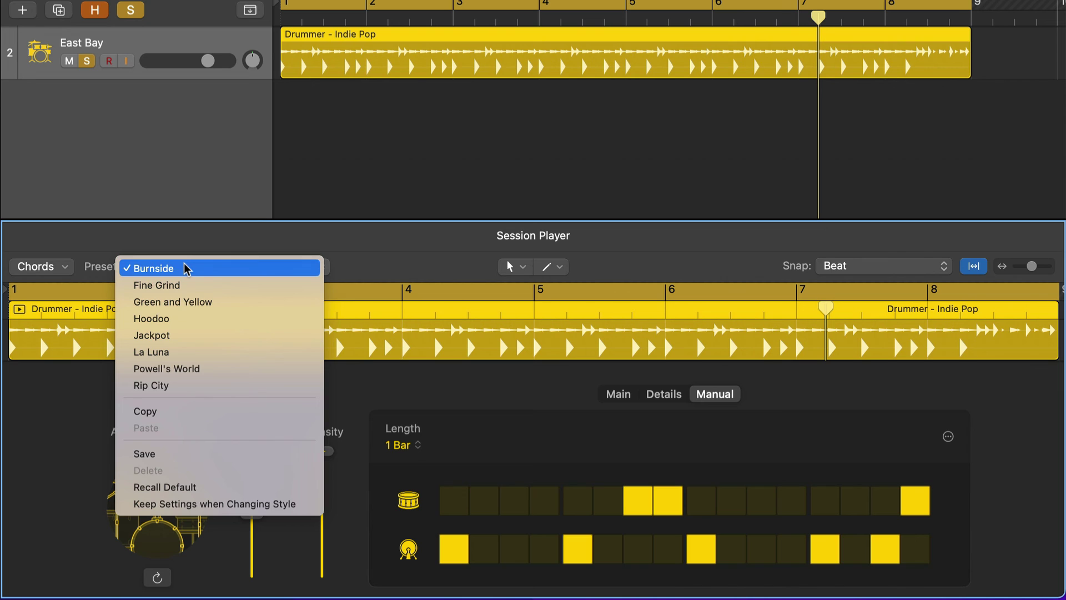
left_click(549, 407)
left_click(624, 397)
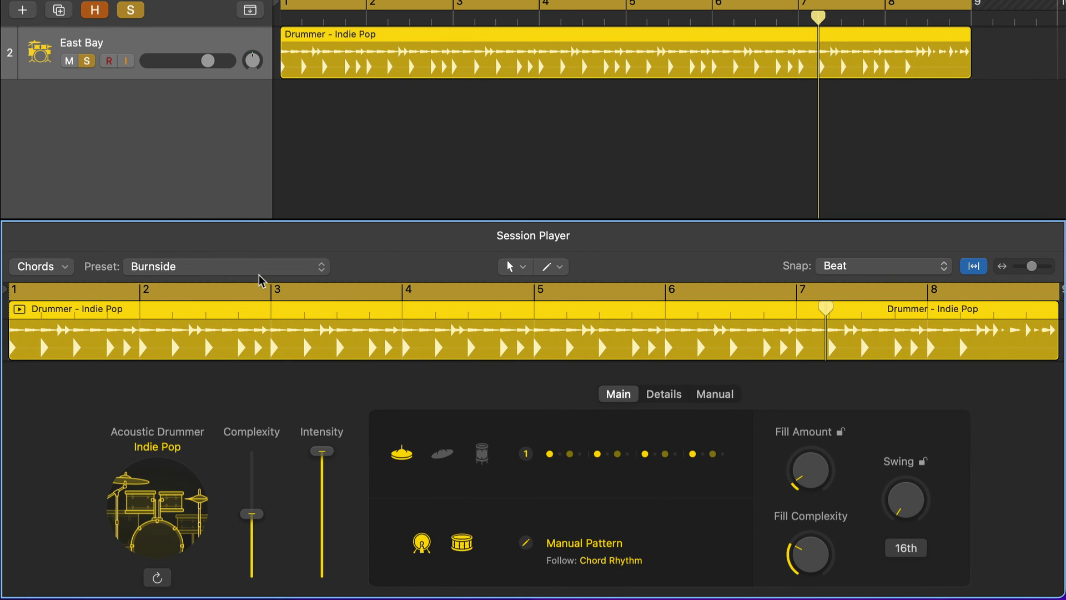
left_click(718, 398)
key("space")
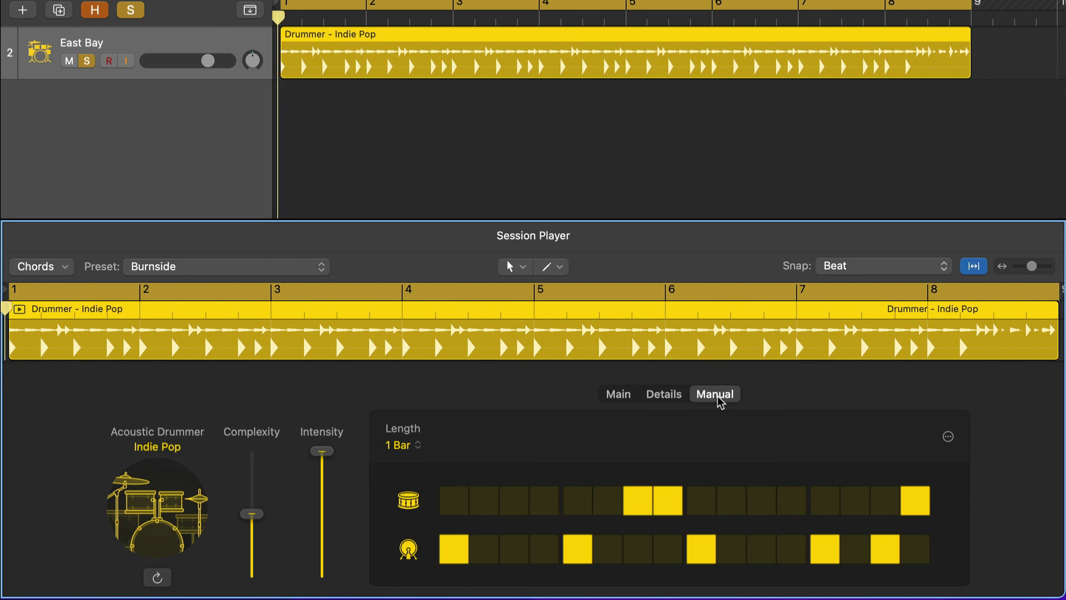